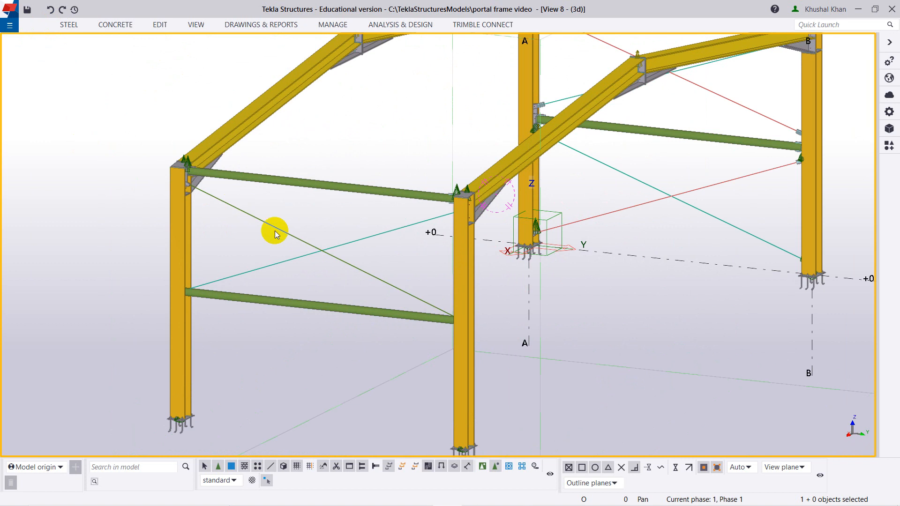
# Examine the portal frame in 3D, comparing the tube struts and diagonal rod bracing in the two side bays and their column connections.
pyautogui.keyDown('ctrl'); pyautogui.moveTo(560, 323); pyautogui.dragTo(594, 323, button='middle'); pyautogui.keyUp('ctrl')
pyautogui.scroll(-2, 594, 323)
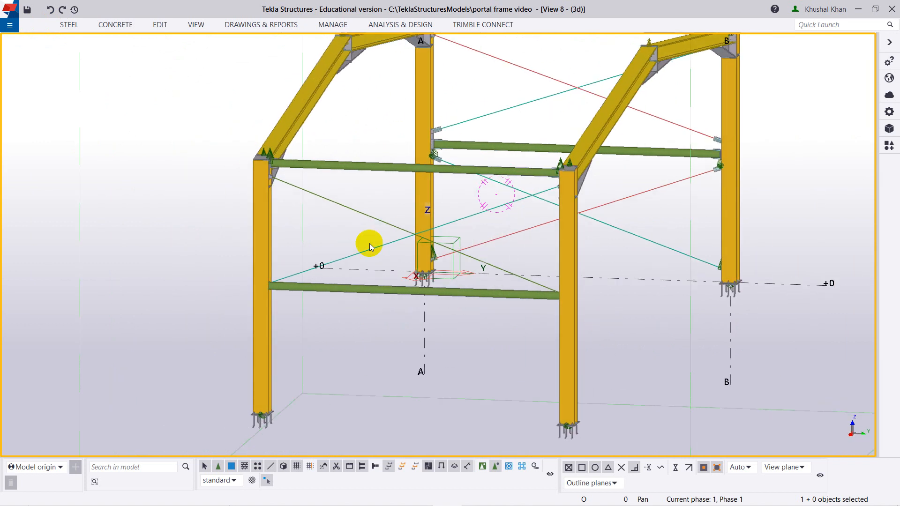
pyautogui.scroll(-3, 577, 209)
pyautogui.keyDown('ctrl'); pyautogui.moveTo(633, 256); pyautogui.dragTo(591, 257, button='middle'); pyautogui.keyUp('ctrl')
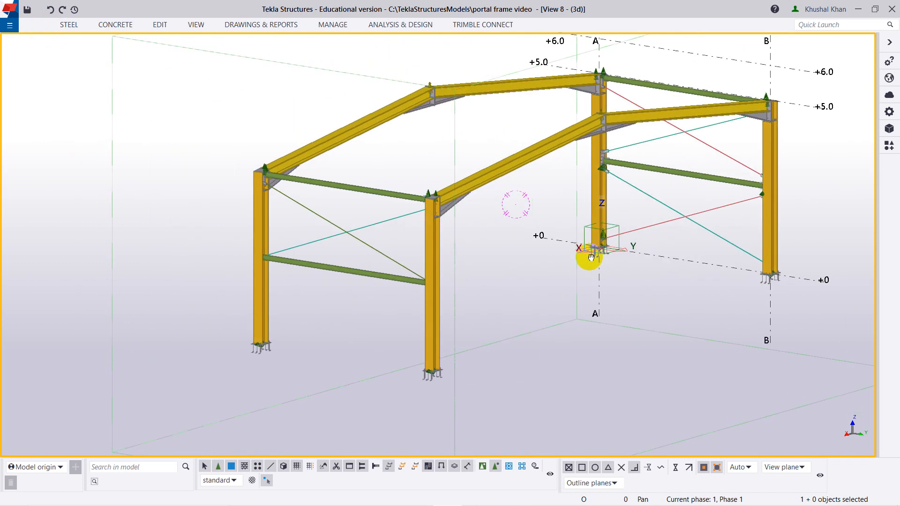
pyautogui.keyDown('ctrl'); pyautogui.moveTo(693, 197); pyautogui.dragTo(674, 334, button='middle'); pyautogui.keyUp('ctrl')
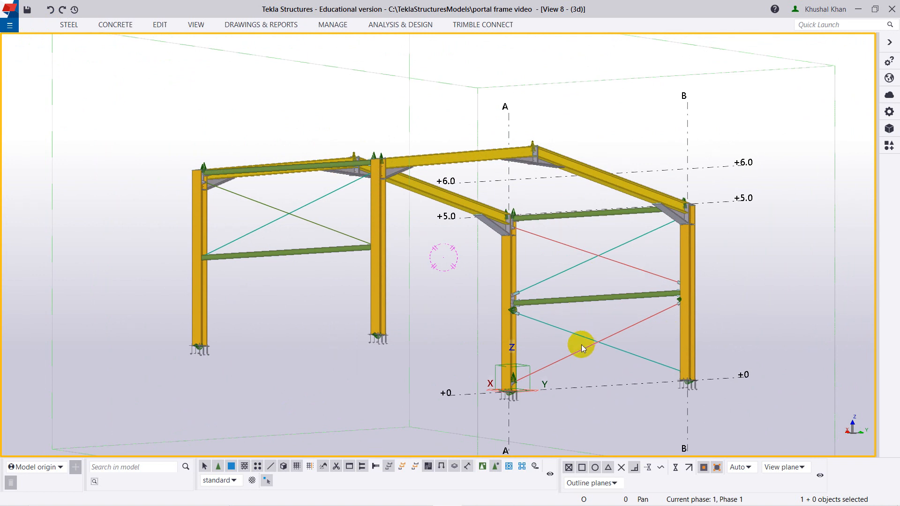
pyautogui.keyDown('ctrl'); pyautogui.moveTo(581, 345); pyautogui.dragTo(383, 299, button='middle'); pyautogui.keyUp('ctrl')
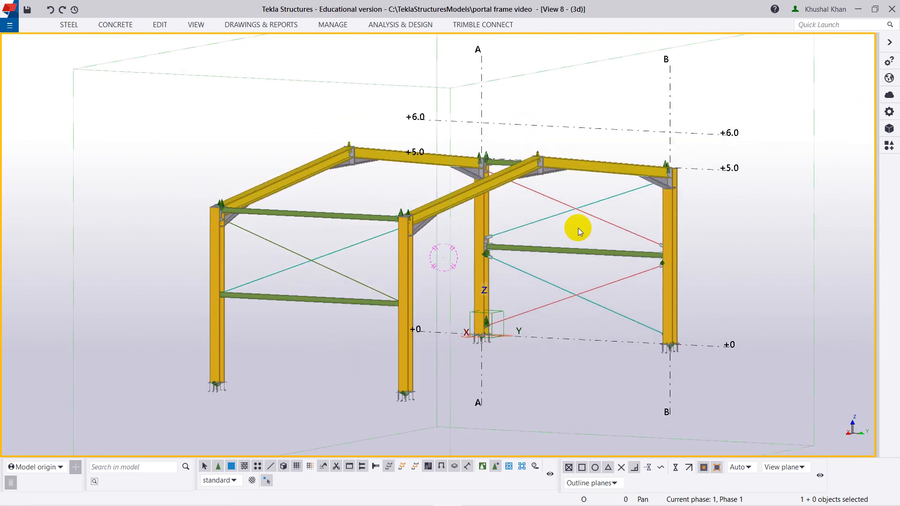
pyautogui.scroll(-1, 545, 293)
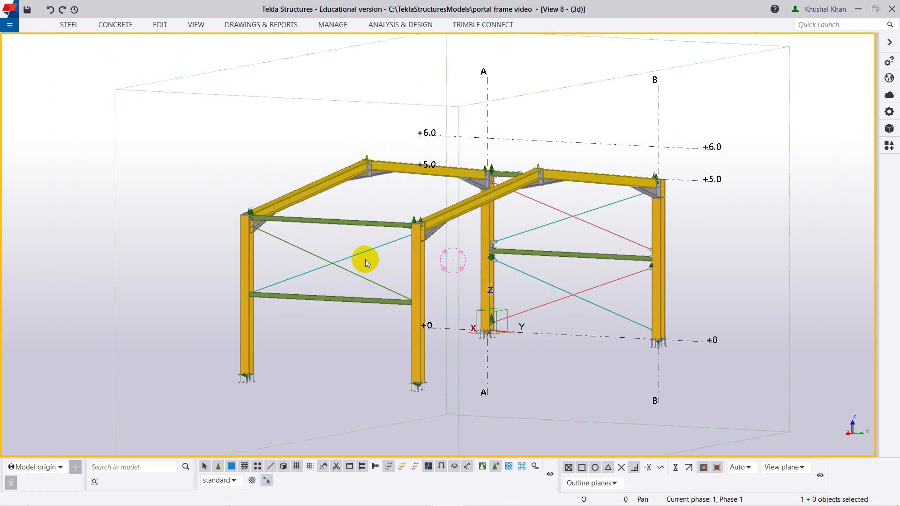
pyautogui.scroll(2, 345, 273)
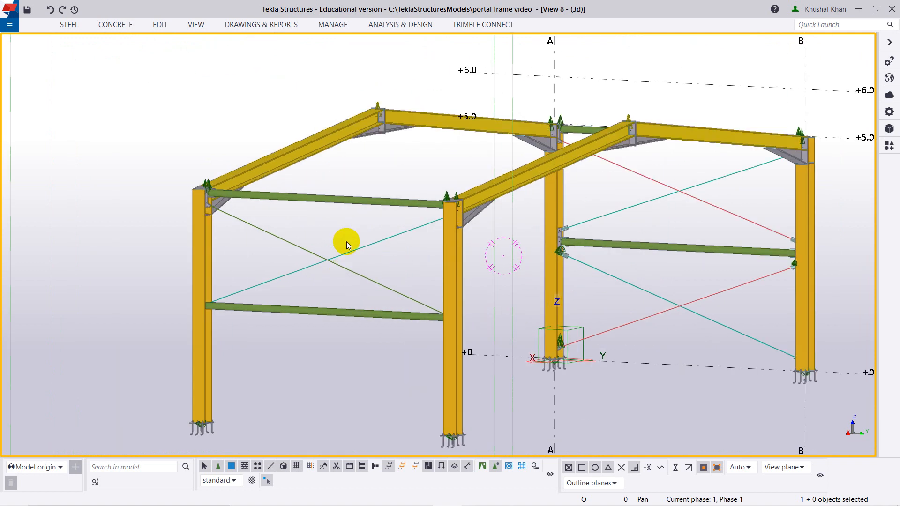
pyautogui.keyDown('ctrl'); pyautogui.moveTo(350, 263); pyautogui.dragTo(371, 283, button='middle'); pyautogui.keyUp('ctrl')
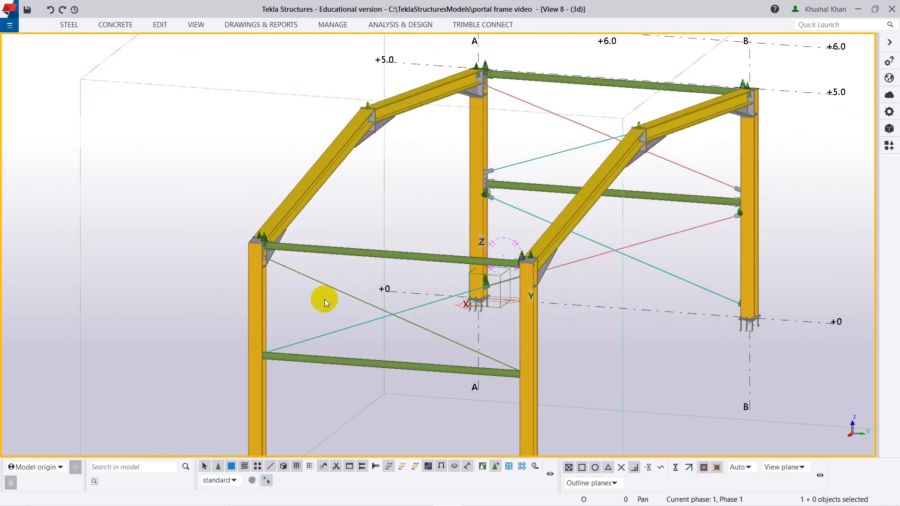
pyautogui.scroll(5, 257, 261)
pyautogui.scroll(-3, 286, 255)
pyautogui.moveTo(479, 284); pyautogui.dragTo(307, 238, button='middle')
pyautogui.keyDown('ctrl'); pyautogui.moveTo(226, 257); pyautogui.dragTo(356, 300, button='middle'); pyautogui.keyUp('ctrl')
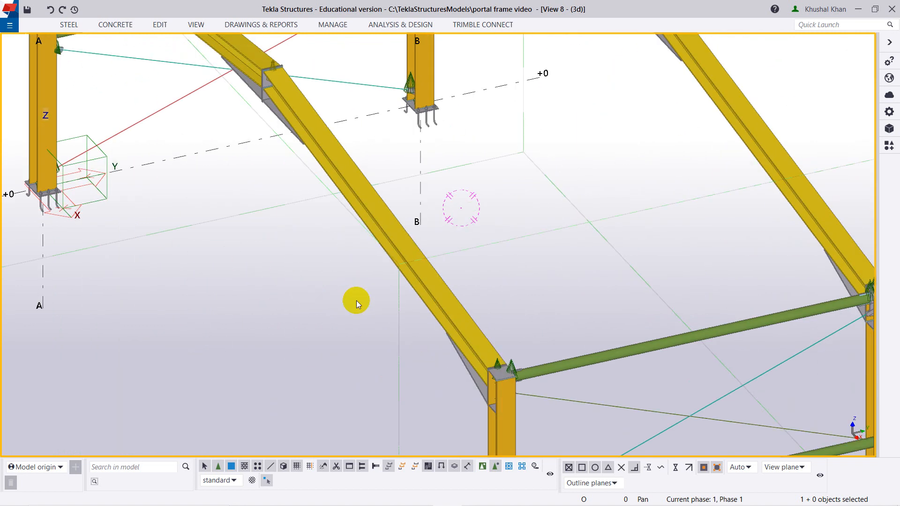
pyautogui.scroll(-3, 773, 315)
pyautogui.moveTo(781, 315); pyautogui.dragTo(584, 235, button='middle')
pyautogui.keyDown('ctrl'); pyautogui.moveTo(635, 267); pyautogui.dragTo(659, 274, button='middle'); pyautogui.keyUp('ctrl')
pyautogui.scroll(5, 704, 207)
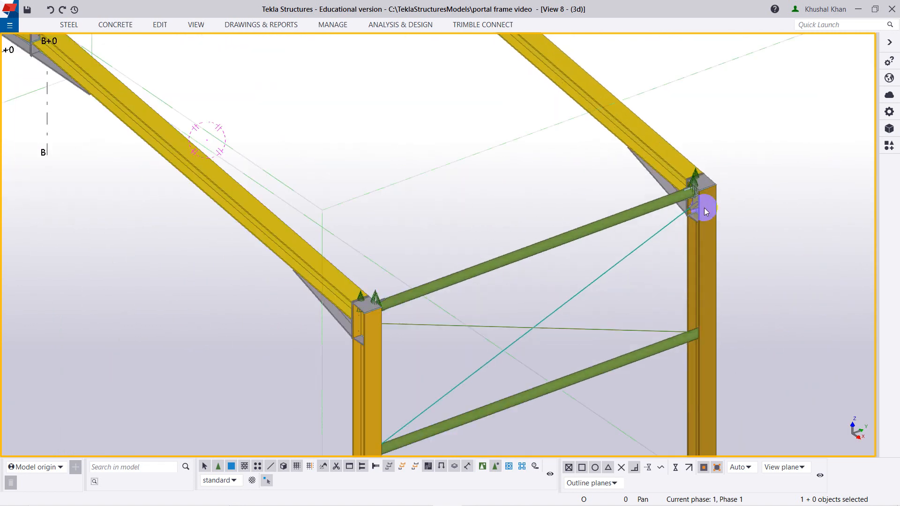
pyautogui.scroll(-3, 644, 287)
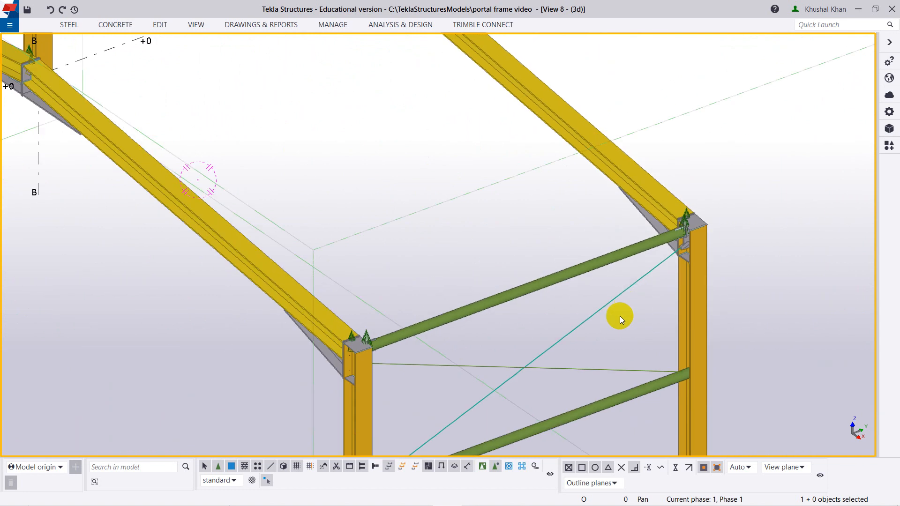
pyautogui.keyDown('ctrl'); pyautogui.moveTo(619, 316); pyautogui.dragTo(566, 317, button='middle'); pyautogui.keyUp('ctrl')
pyautogui.scroll(-3, 428, 327)
pyautogui.moveTo(341, 338); pyautogui.dragTo(334, 267, button='middle')
pyautogui.keyDown('ctrl'); pyautogui.moveTo(237, 333); pyautogui.dragTo(324, 295, button='middle'); pyautogui.keyUp('ctrl')
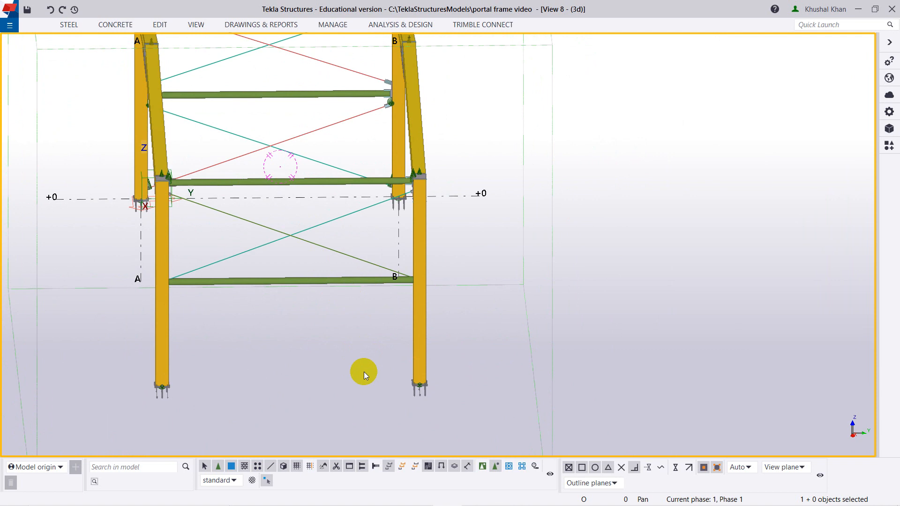
# Open the GRID 3 view and show it as a flat elevation.
pyautogui.hotkey('ctrl', 'i')
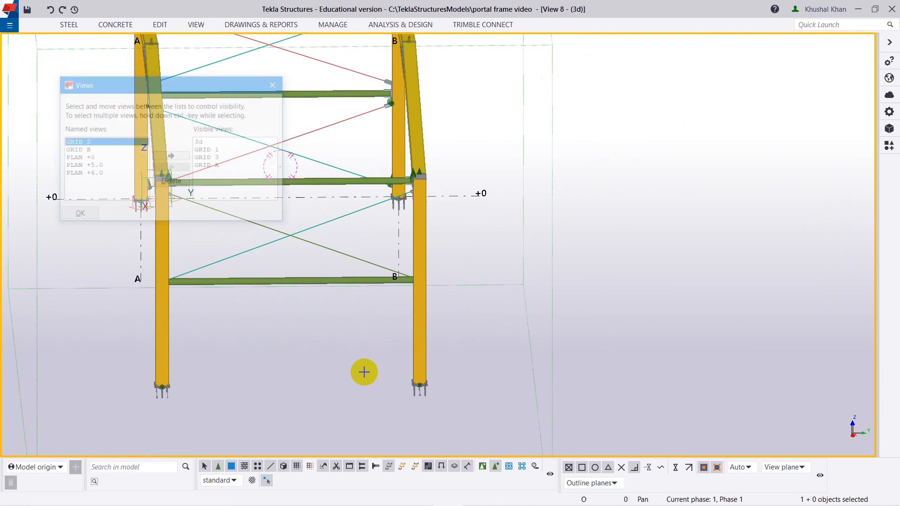
pyautogui.doubleClick(217, 159)
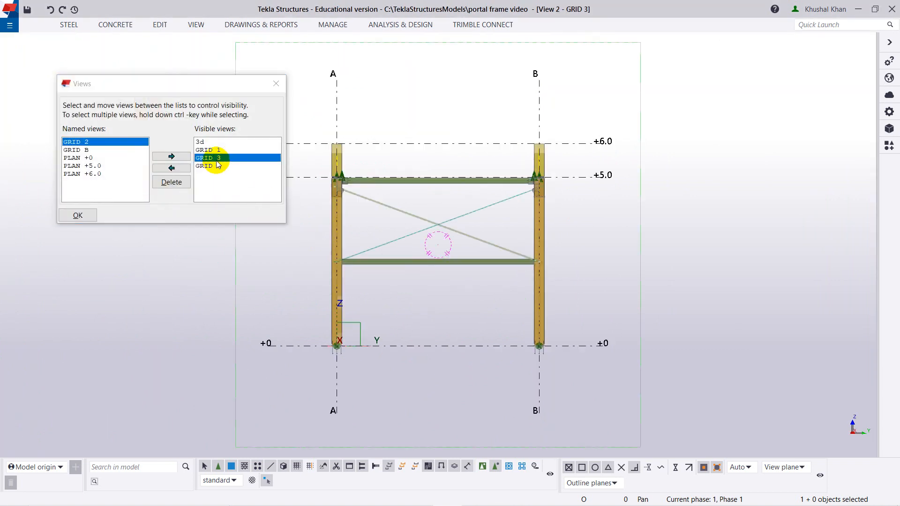
pyautogui.click(91, 215)
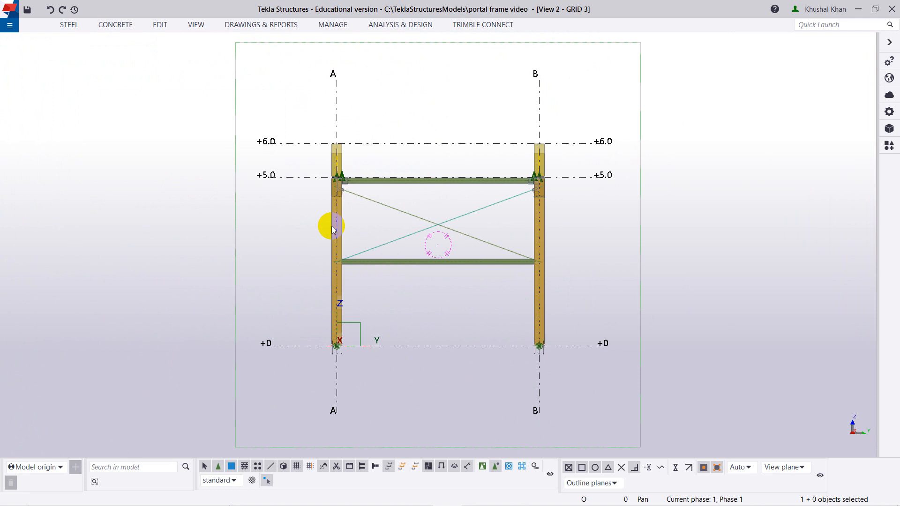
pyautogui.scroll(2, 513, 303)
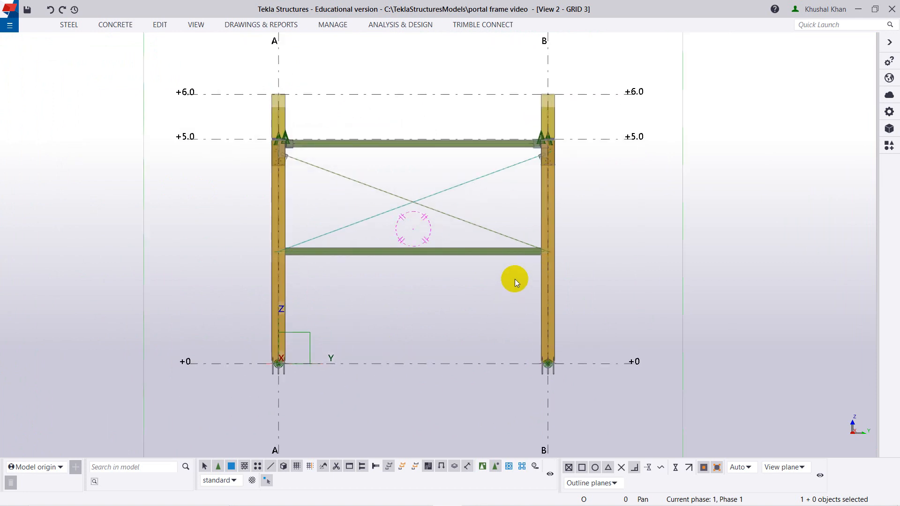
pyautogui.keyDown('ctrl'); pyautogui.moveTo(591, 205); pyautogui.dragTo(596, 221, button='middle'); pyautogui.keyUp('ctrl')
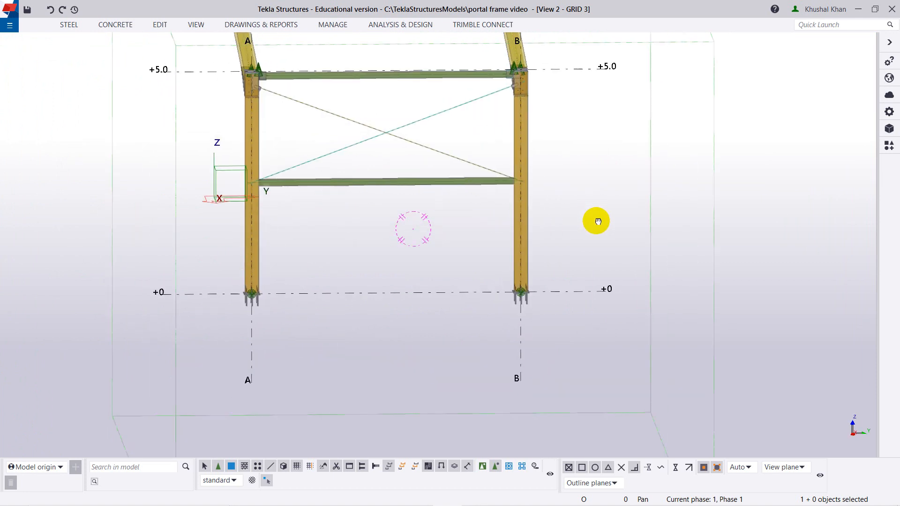
pyautogui.scroll(-1, 532, 195)
pyautogui.moveTo(545, 187); pyautogui.dragTo(529, 308, button='middle')
pyautogui.hotkey('ctrl', 'p')
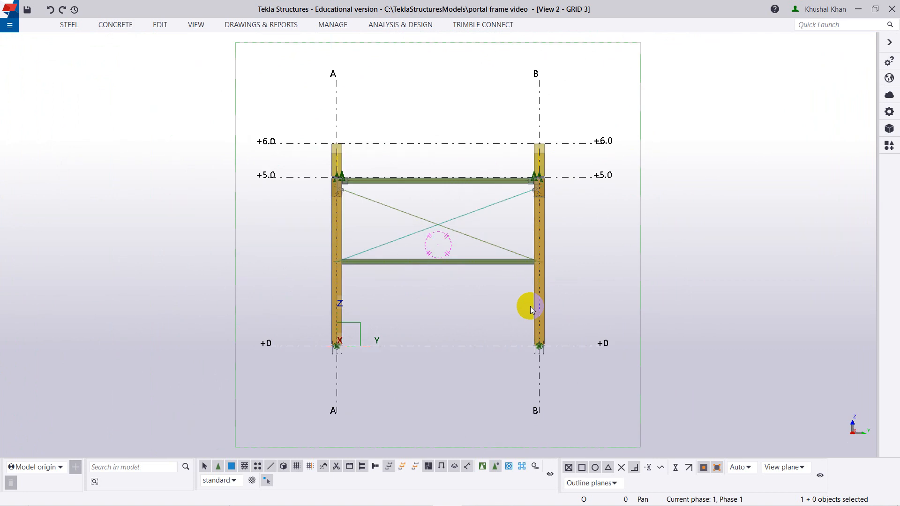
# Examine the upper bracing panel on GRID 3, including the tube and rod connections at column A, and the unbraced panel below.
pyautogui.scroll(2, 410, 226)
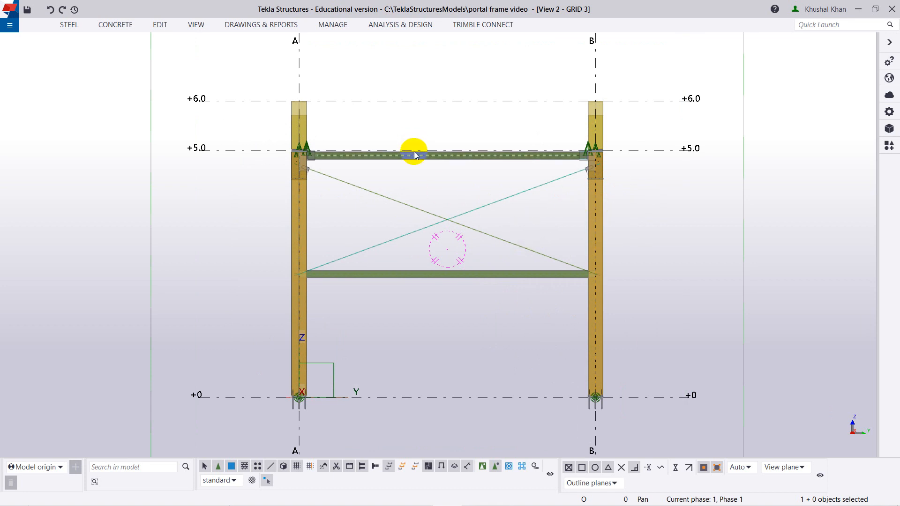
pyautogui.hotkey('ctrl', '4')
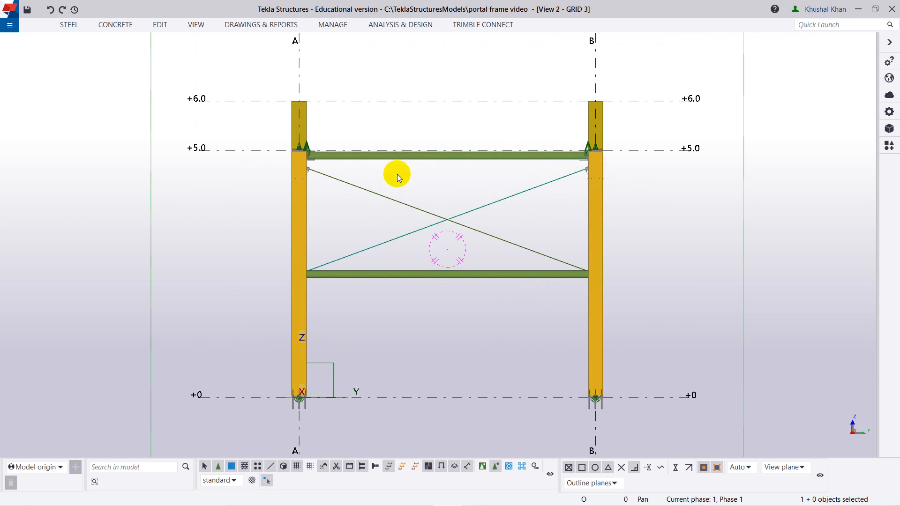
pyautogui.hotkey('ctrl', '2')
pyautogui.scroll(1, 343, 169)
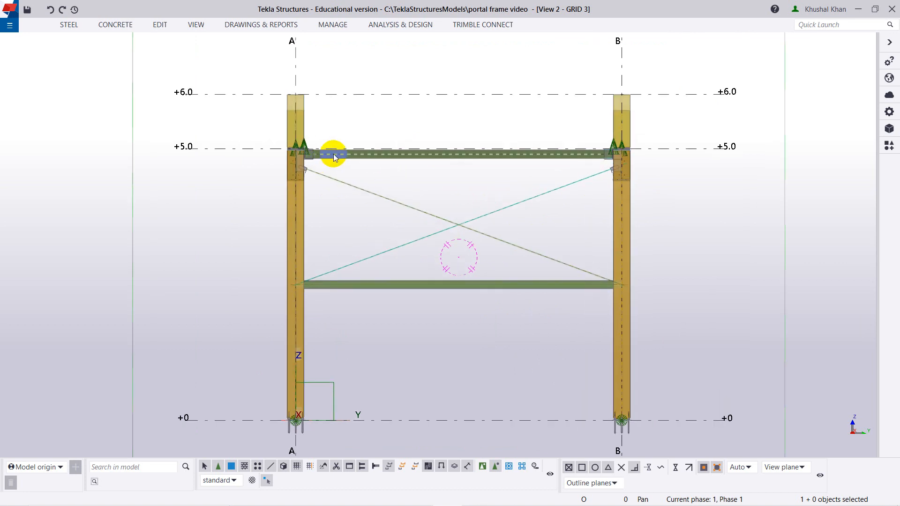
pyautogui.scroll(5, 294, 157)
pyautogui.scroll(8, 295, 157)
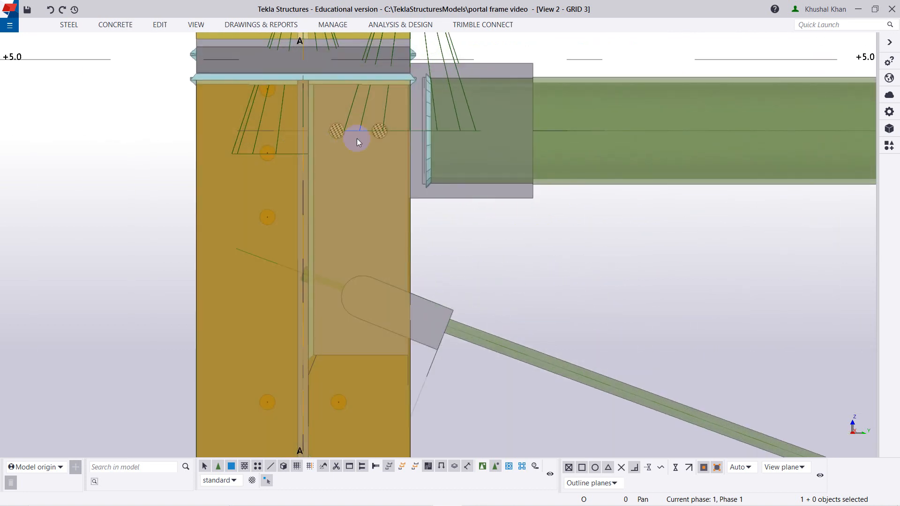
pyautogui.scroll(-8, 338, 132)
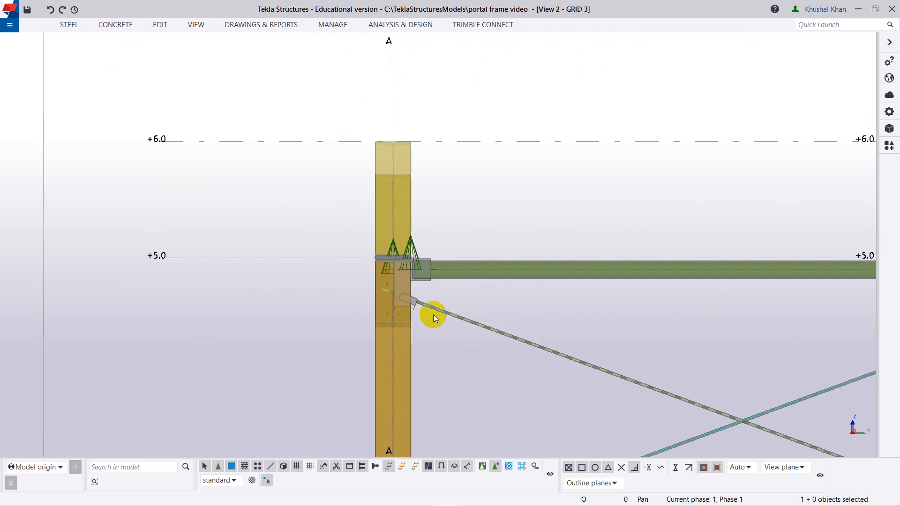
pyautogui.scroll(-2, 517, 369)
pyautogui.moveTo(544, 372); pyautogui.dragTo(400, 285, button='middle')
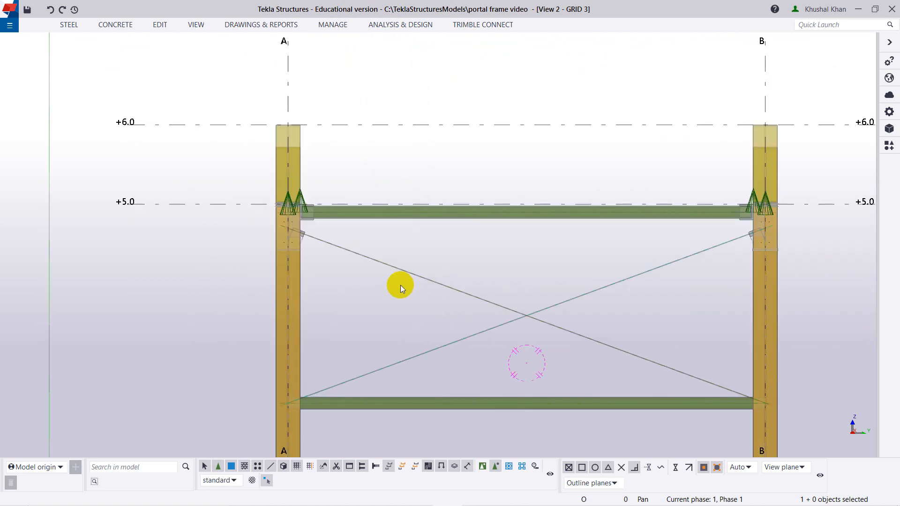
pyautogui.scroll(4, 295, 222)
pyautogui.scroll(-6, 305, 218)
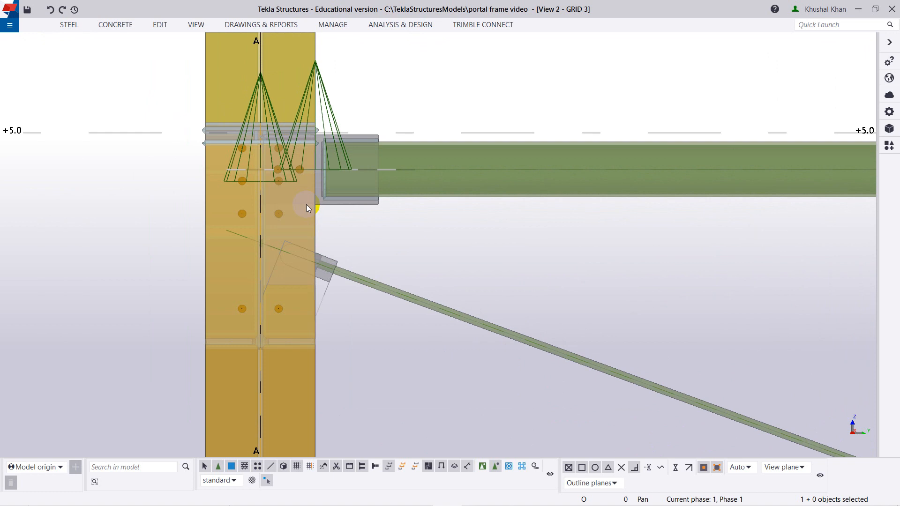
pyautogui.moveTo(486, 364); pyautogui.dragTo(358, 245, button='middle')
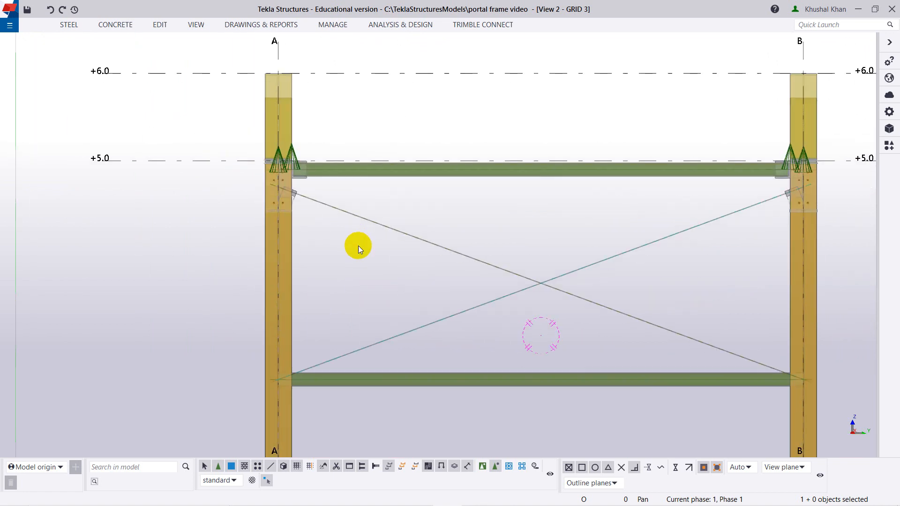
pyautogui.scroll(-1, 424, 325)
pyautogui.moveTo(424, 325); pyautogui.dragTo(401, 246, button='middle')
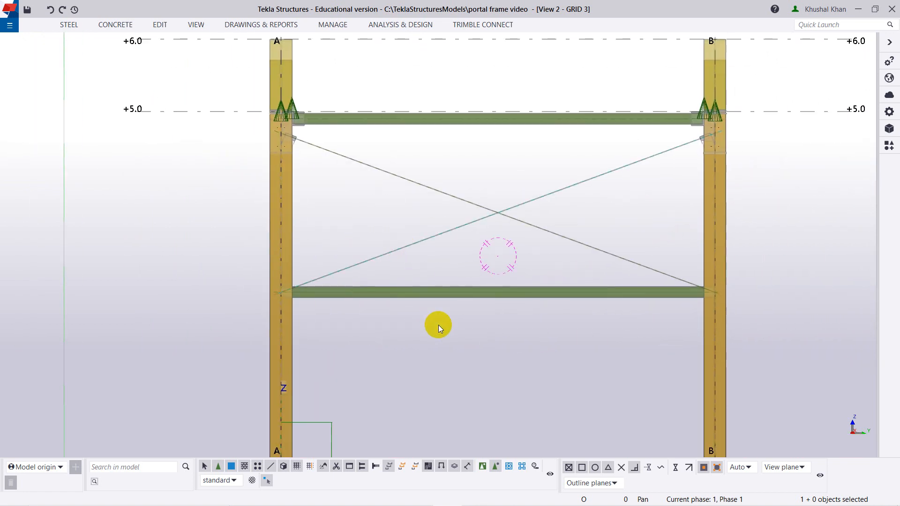
pyautogui.moveTo(447, 375); pyautogui.dragTo(439, 297, button='middle')
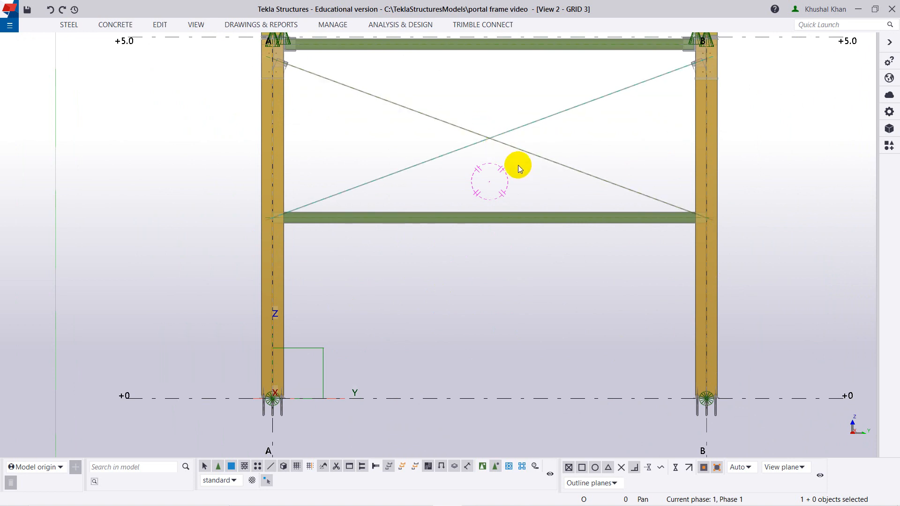
# Try modelling a steel beam diagonally across the lower panel, from the strut end at column A to the base of column B.
pyautogui.click(492, 172)
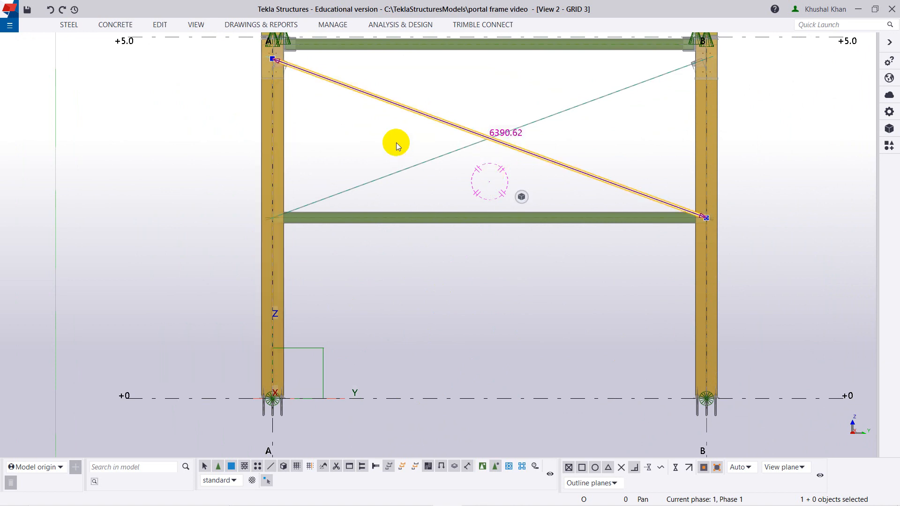
pyautogui.click(75, 25)
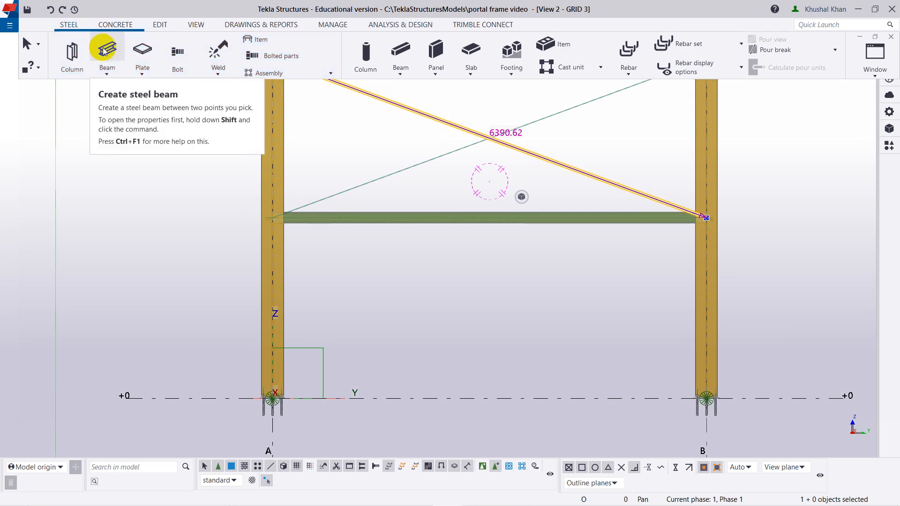
pyautogui.click(107, 53)
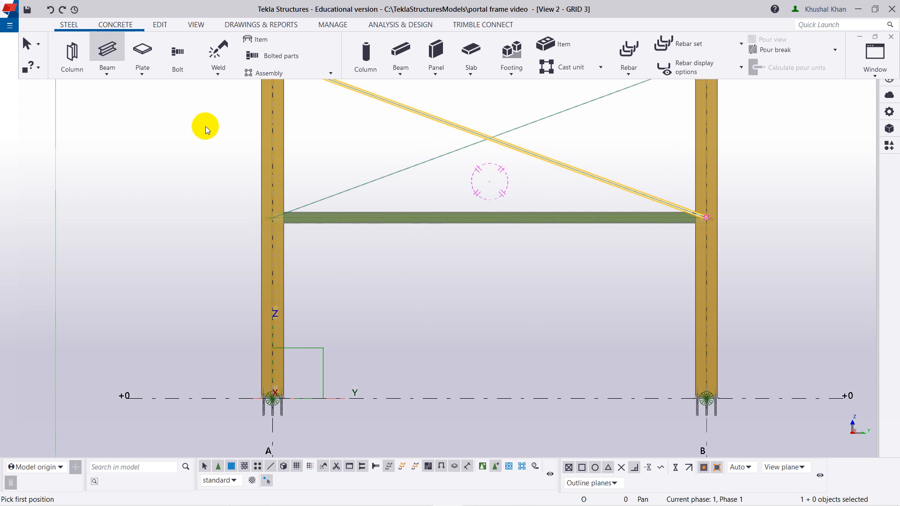
pyautogui.click(107, 51)
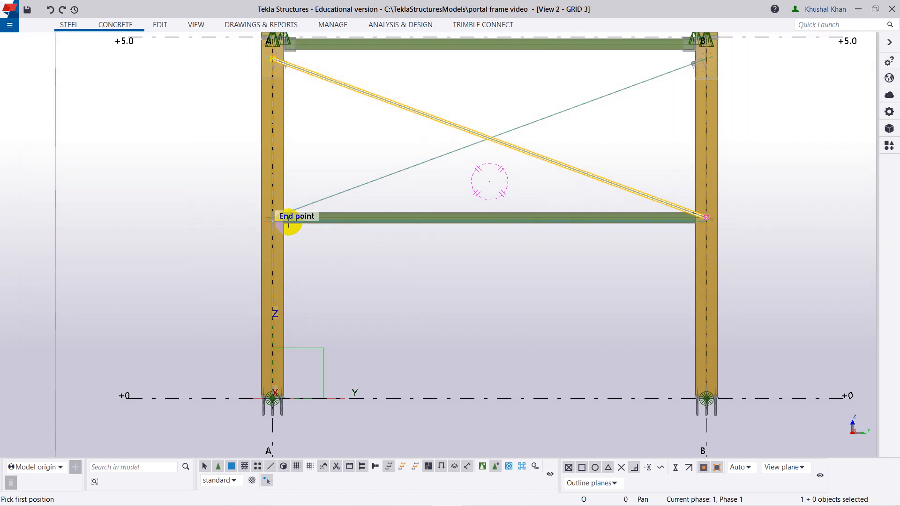
pyautogui.scroll(2, 277, 226)
pyautogui.scroll(5, 276, 226)
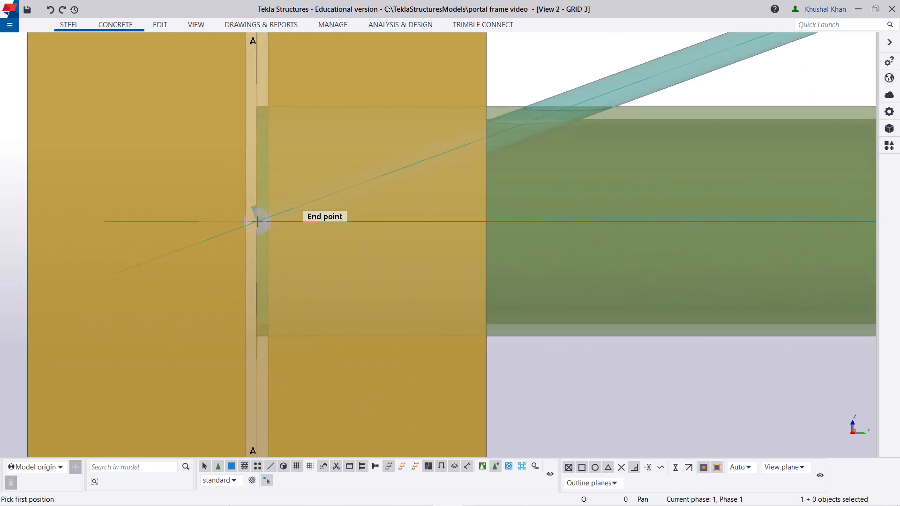
pyautogui.click(257, 221)
pyautogui.scroll(-5, 518, 368)
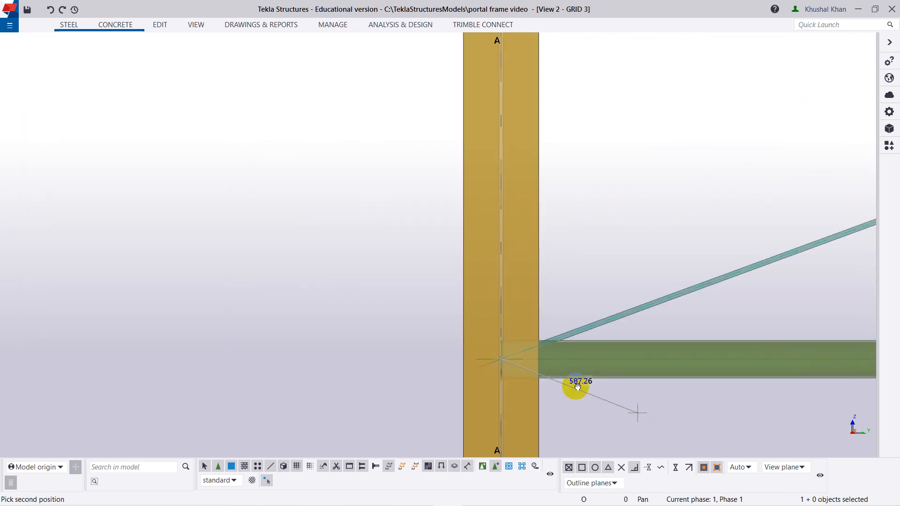
pyautogui.moveTo(577, 386); pyautogui.dragTo(243, 144, button='middle')
pyautogui.scroll(-5, 395, 257)
pyautogui.moveTo(595, 362); pyautogui.dragTo(396, 235, button='middle')
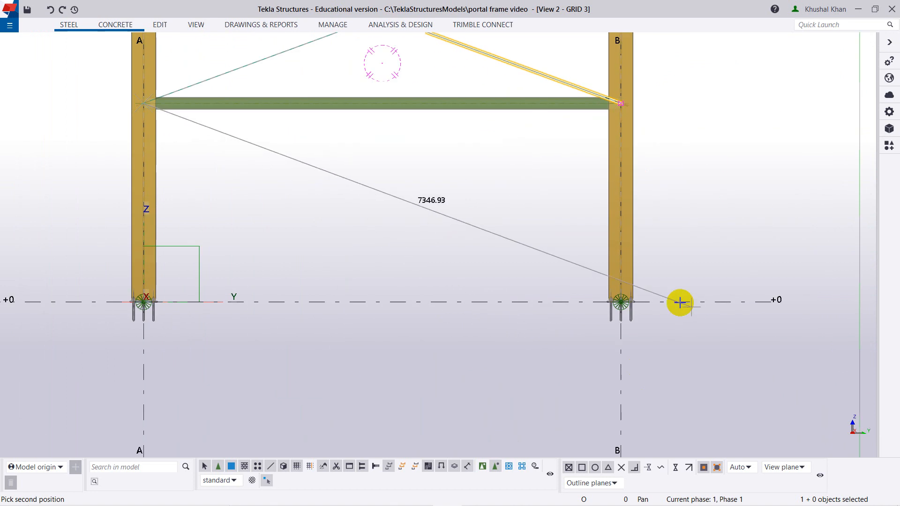
pyautogui.scroll(8, 584, 305)
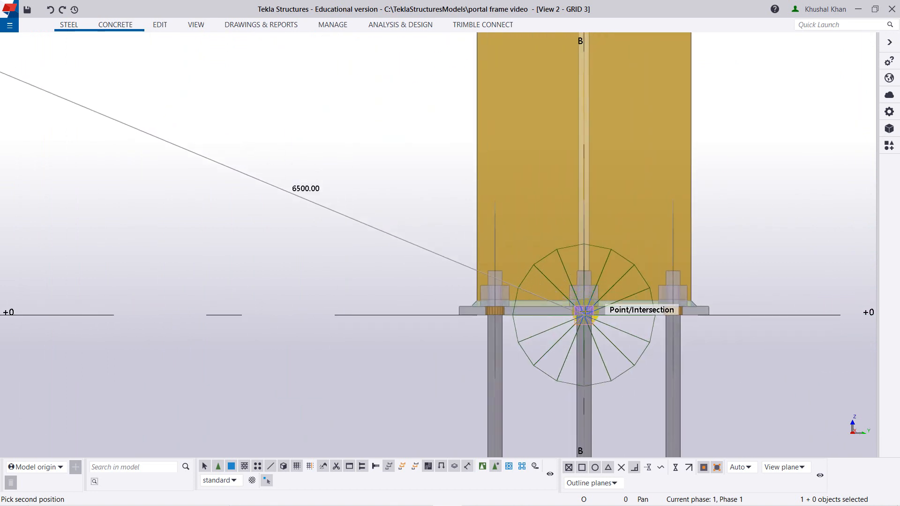
pyautogui.click(582, 320)
pyautogui.scroll(-5, 604, 318)
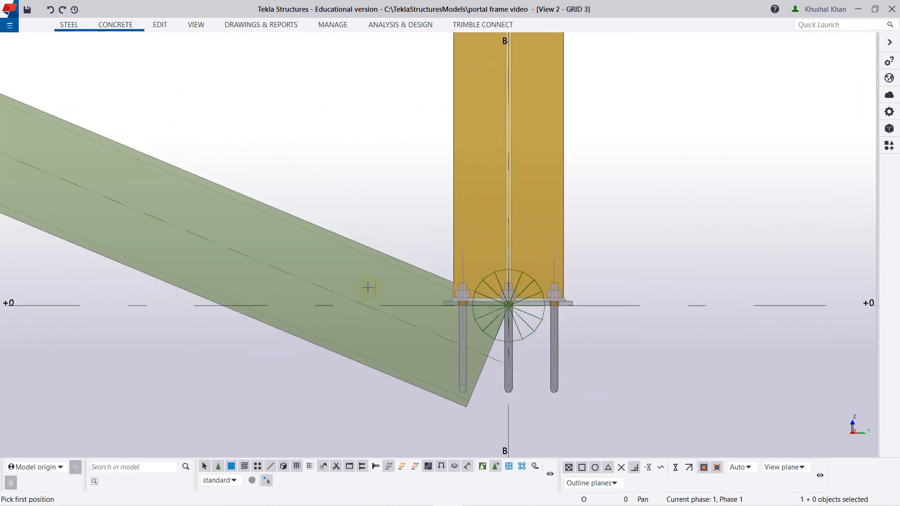
pyautogui.moveTo(227, 207); pyautogui.dragTo(318, 168, button='middle')
pyautogui.scroll(-4, 458, 239)
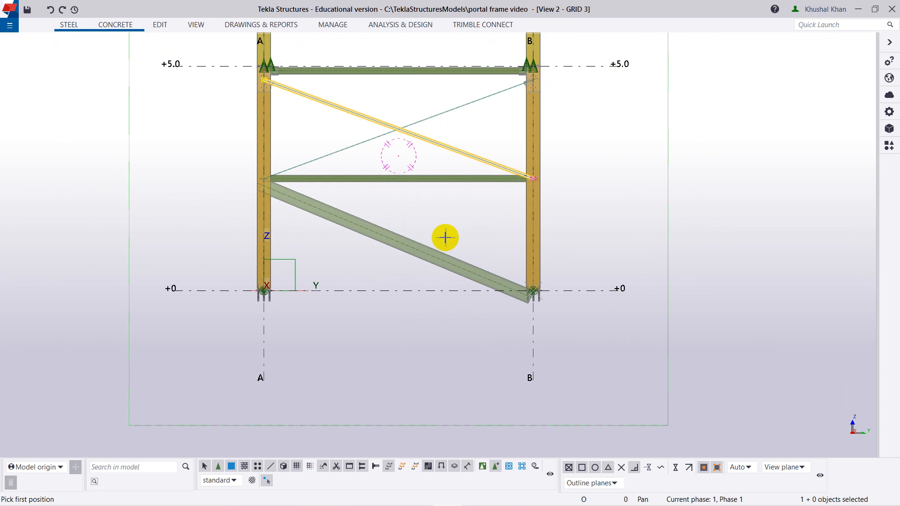
# Enter D20 as the profile of the lower panel's diagonal beam without applying it, and delete the beam.
pyautogui.click(357, 224)
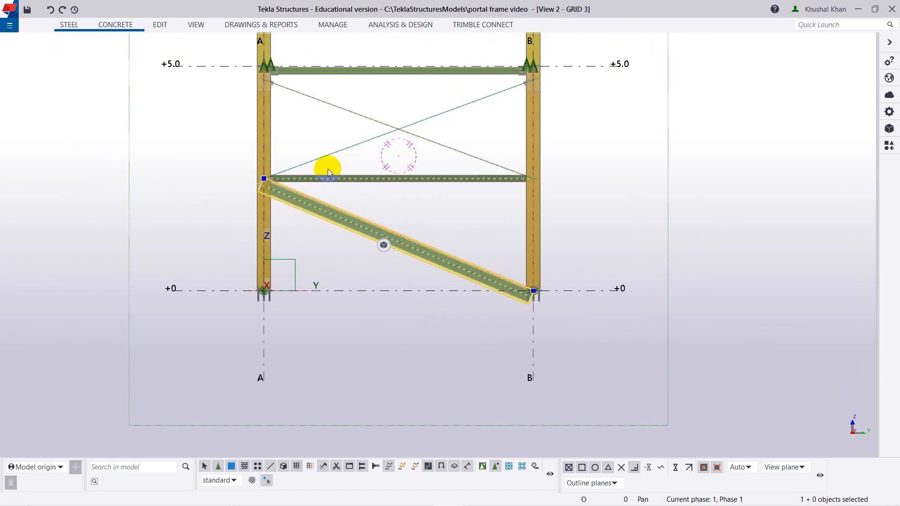
pyautogui.doubleClick(414, 249)
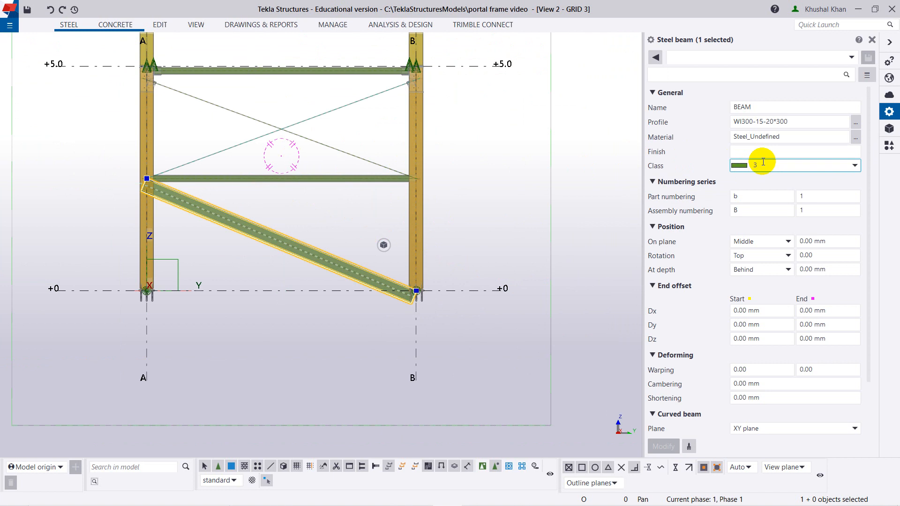
pyautogui.click(769, 122)
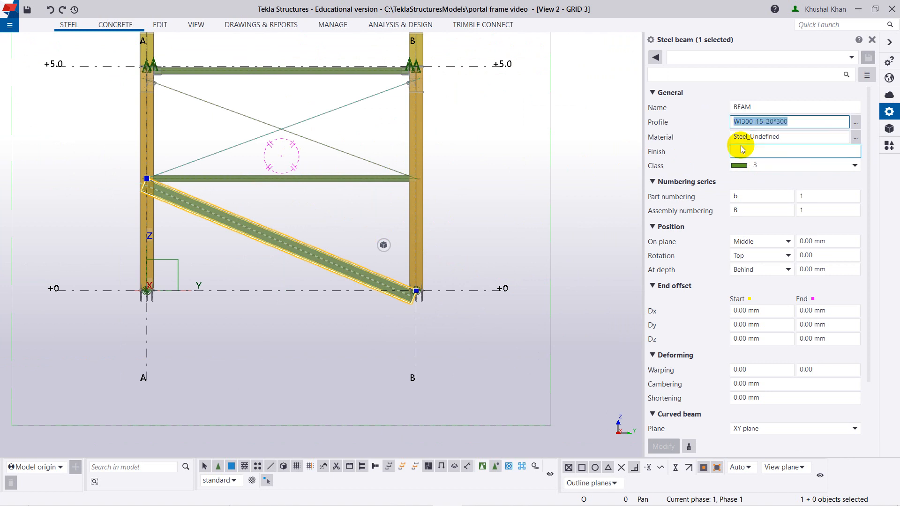
pyautogui.write('D20')
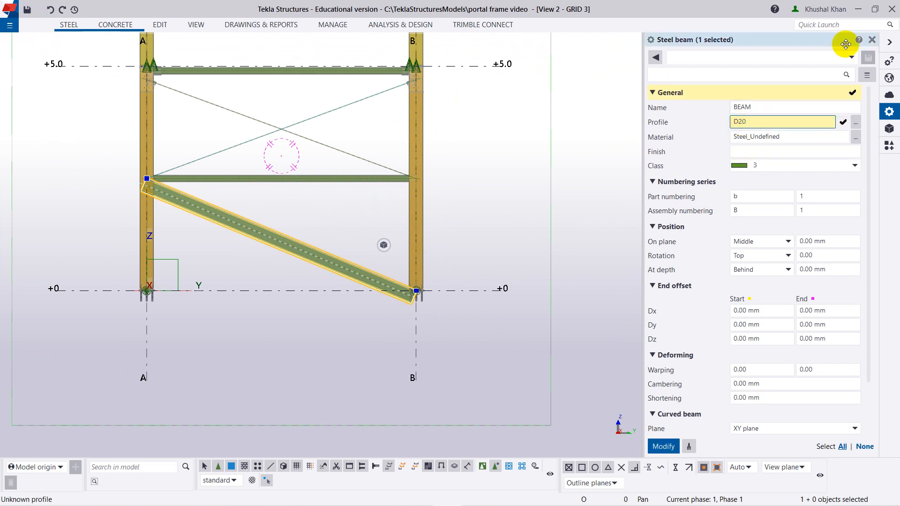
pyautogui.click(873, 40)
pyautogui.press('Delete')
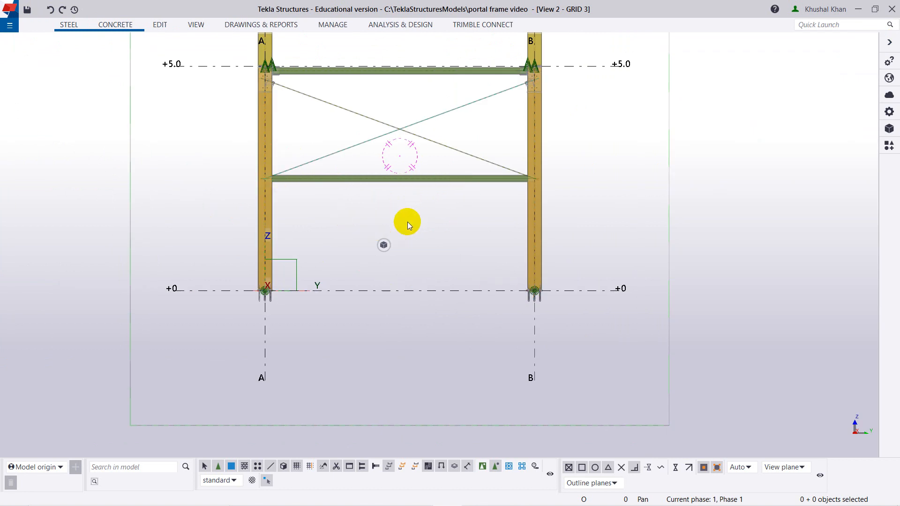
pyautogui.click(338, 106)
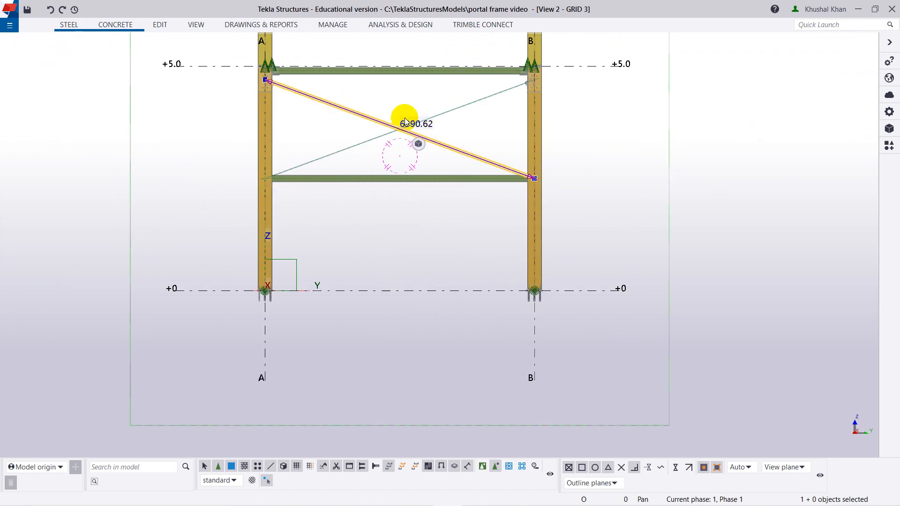
pyautogui.click(60, 27)
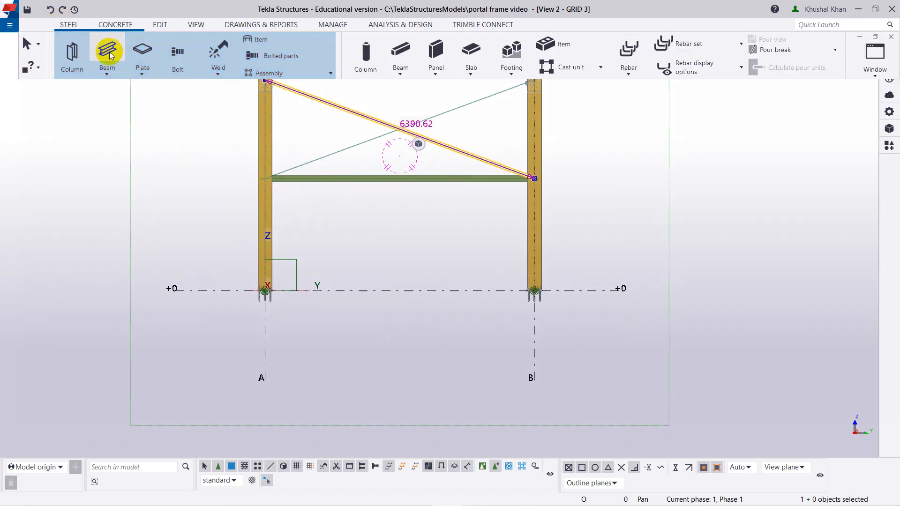
pyautogui.click(107, 50)
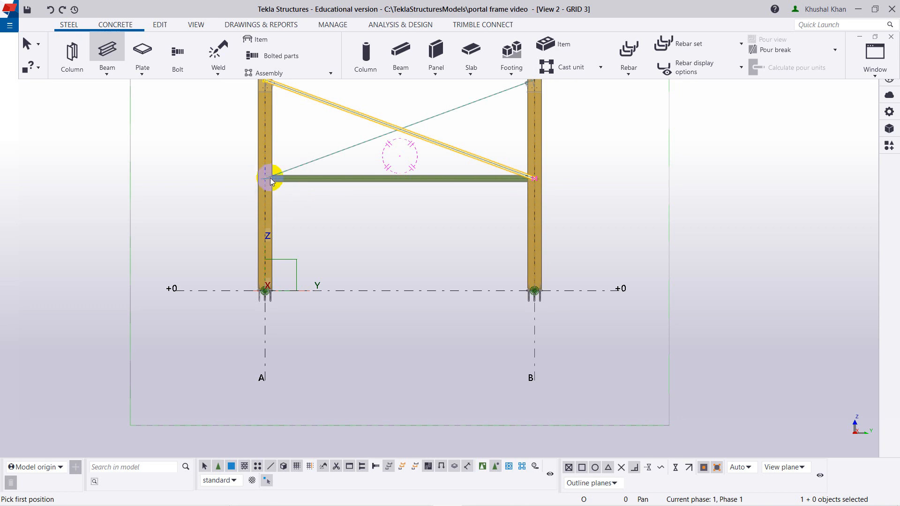
pyautogui.click(454, 148)
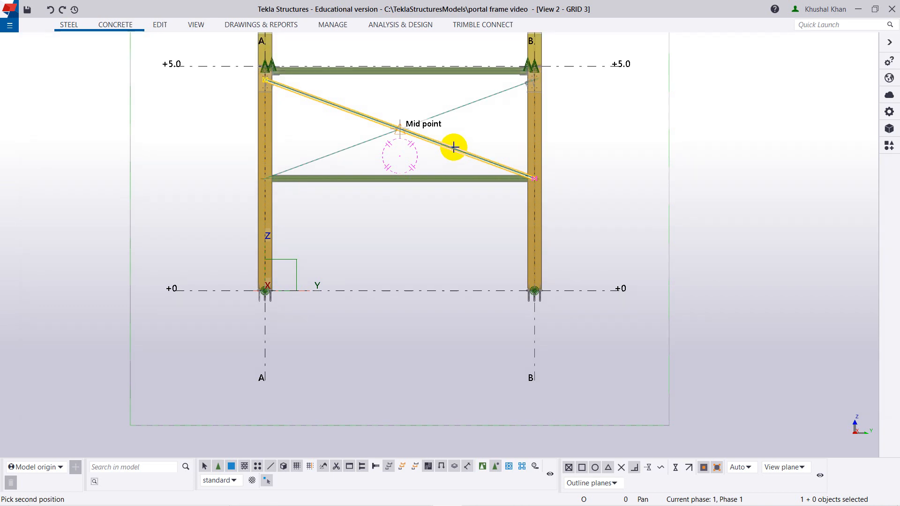
pyautogui.press('Escape')
pyautogui.rightClick(581, 132)
pyautogui.click(594, 138)
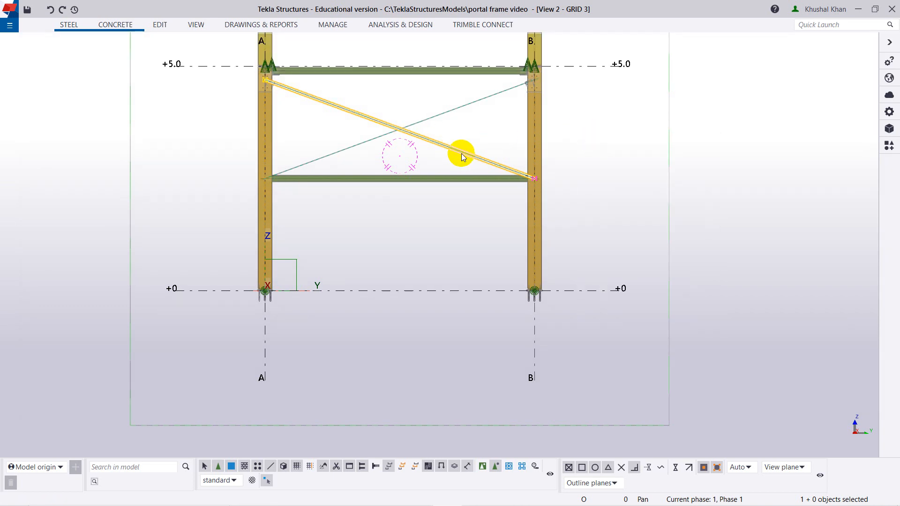
# Model a D20 rod with the class 3 upper diagonal's properties, from the strut end at column A to the base of column B.
pyautogui.doubleClick(461, 153)
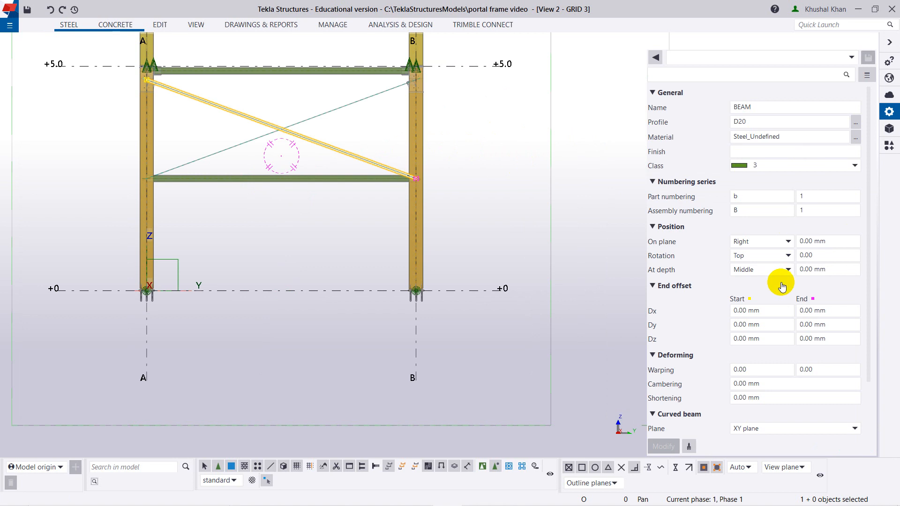
pyautogui.click(69, 25)
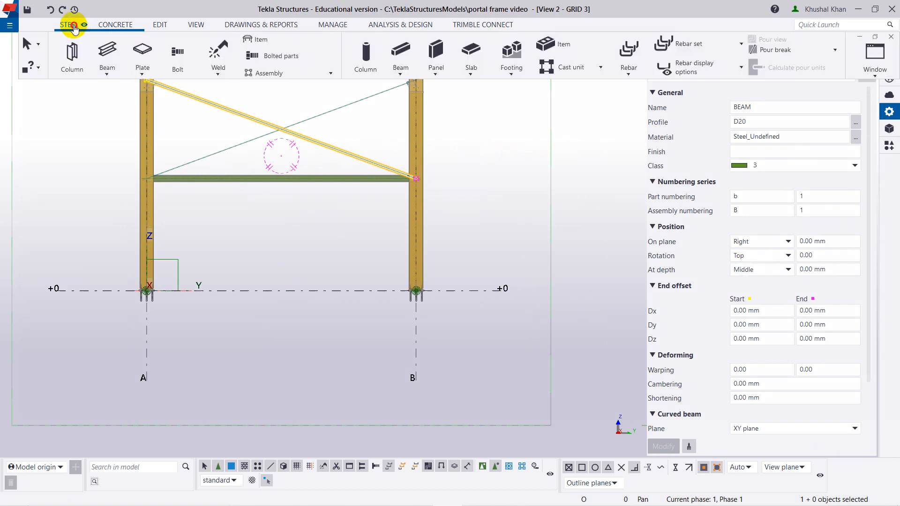
pyautogui.click(107, 50)
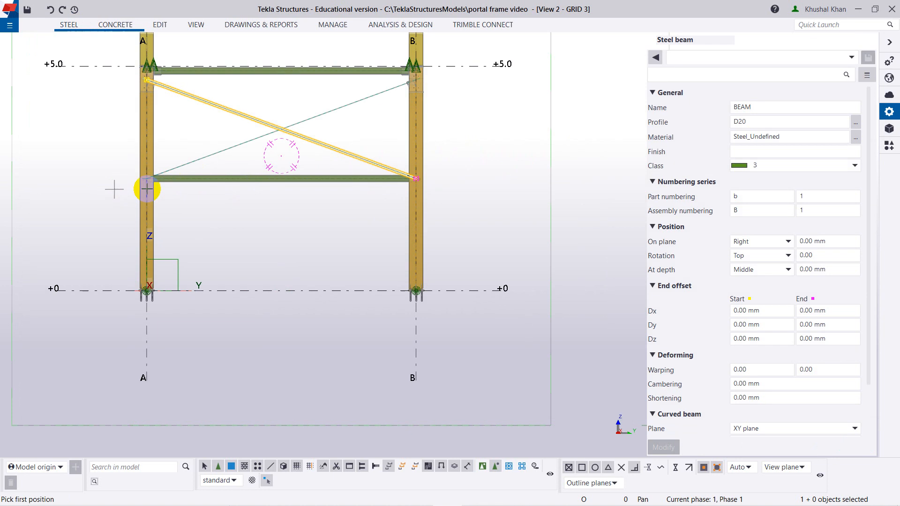
pyautogui.scroll(5, 145, 177)
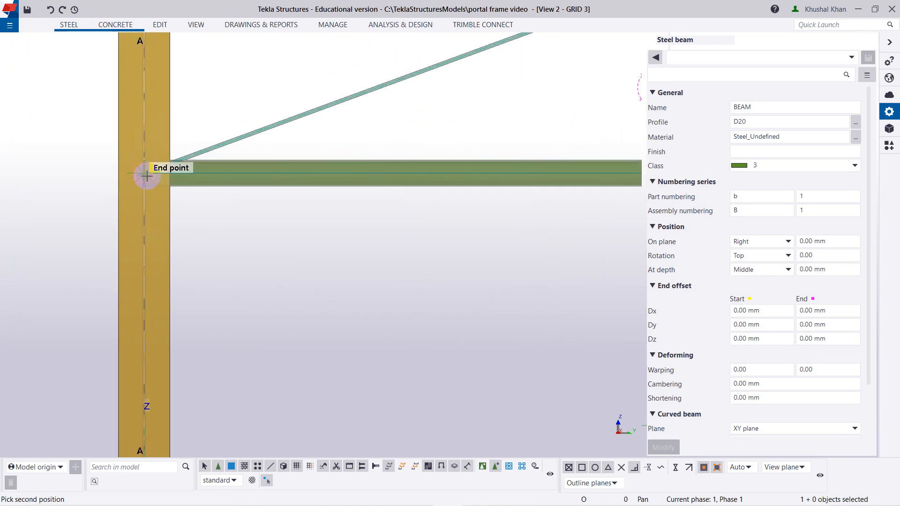
pyautogui.scroll(-3, 394, 338)
pyautogui.moveTo(418, 333); pyautogui.dragTo(106, 189, button='middle')
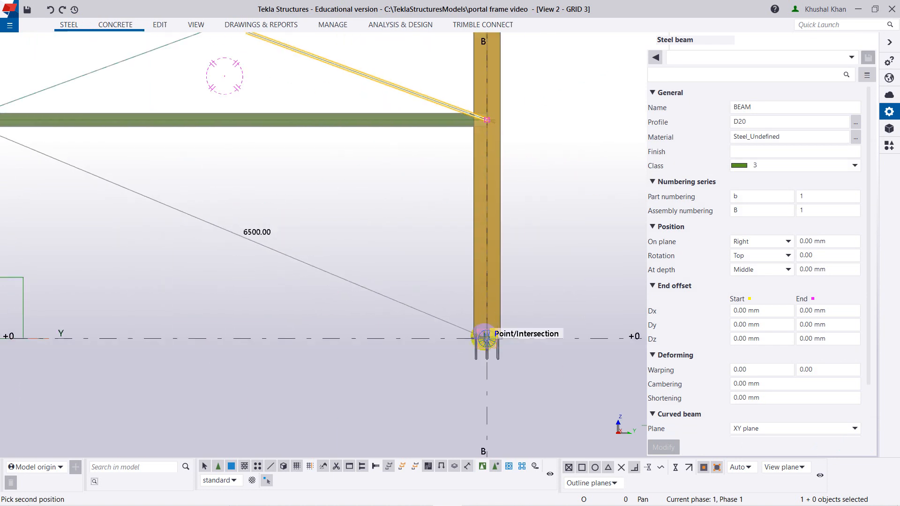
pyautogui.scroll(5, 486, 338)
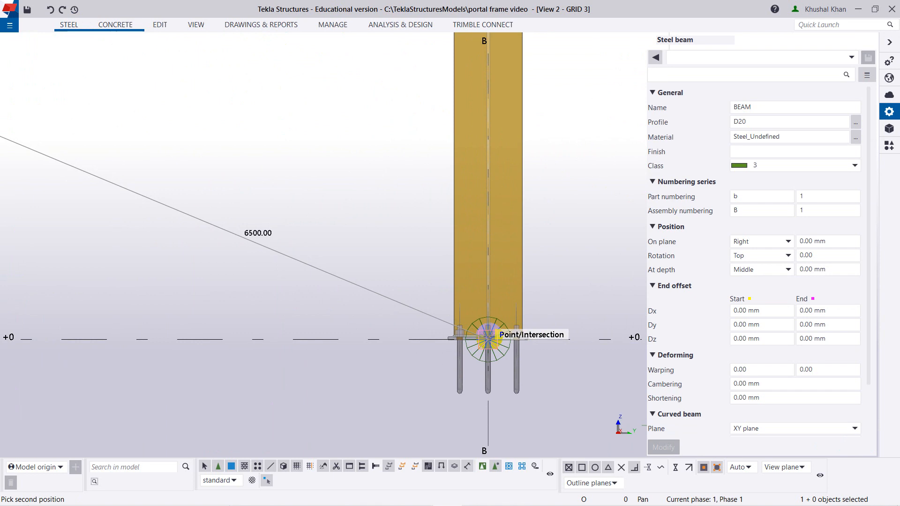
pyautogui.click(489, 341)
pyautogui.scroll(-6, 299, 295)
pyautogui.moveTo(209, 200); pyautogui.dragTo(428, 236, button='middle')
pyautogui.scroll(-1, 536, 107)
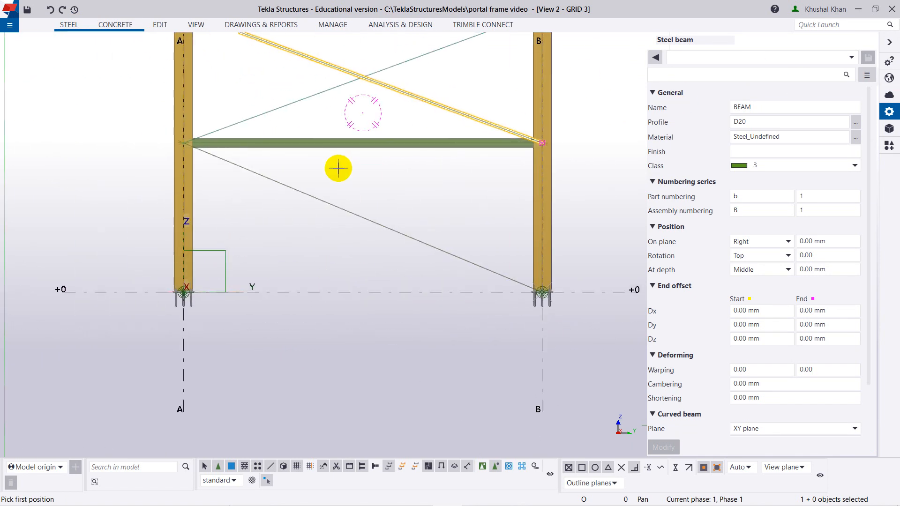
pyautogui.rightClick(328, 96)
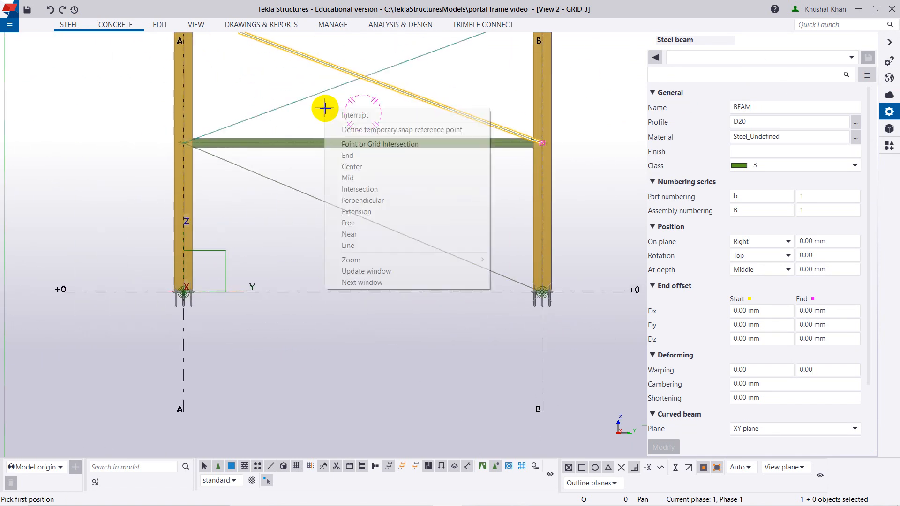
pyautogui.click(328, 115)
# Model the crossing D20 rod with the class 5 upper diagonal's properties, from the strut end at column B to the base of column A.
pyautogui.click(292, 101)
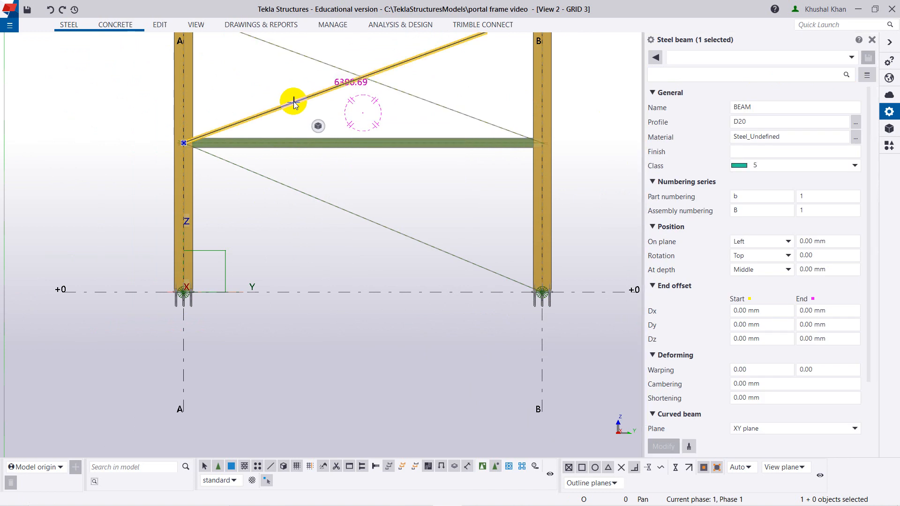
pyautogui.click(66, 25)
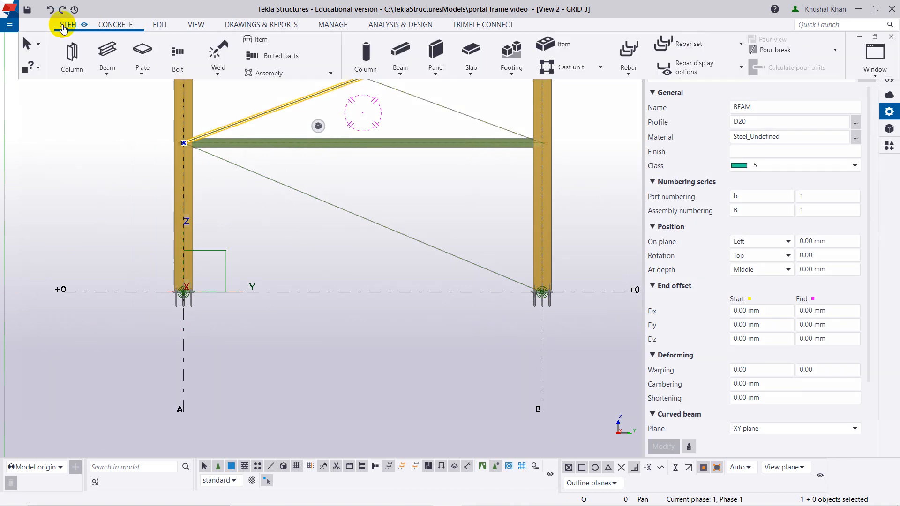
pyautogui.click(105, 54)
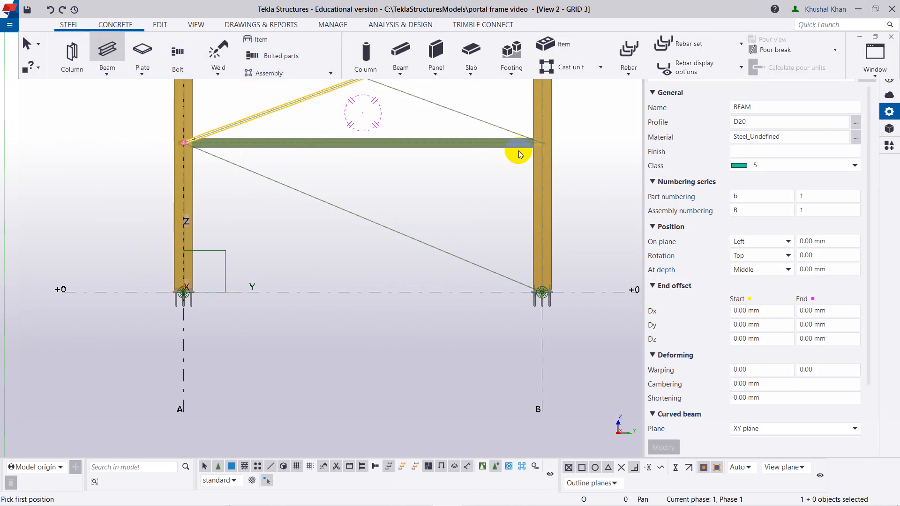
pyautogui.scroll(5, 549, 145)
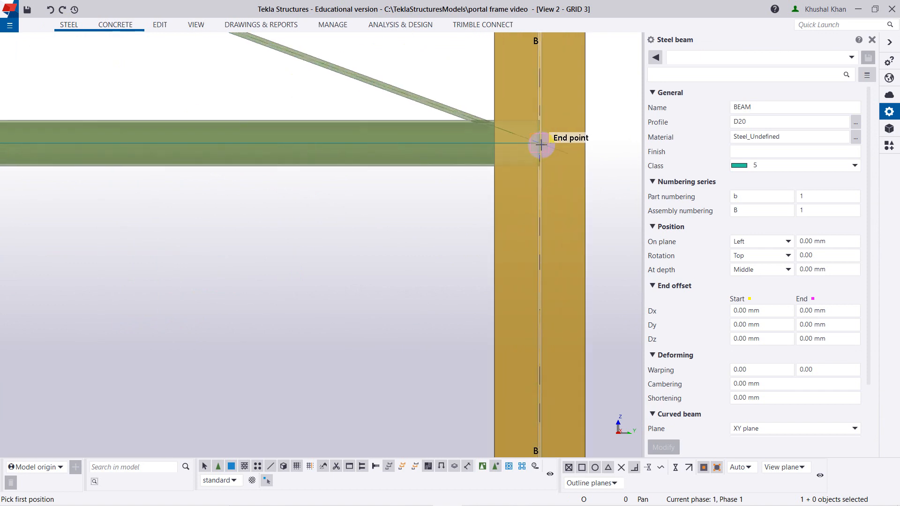
pyautogui.scroll(-5, 345, 287)
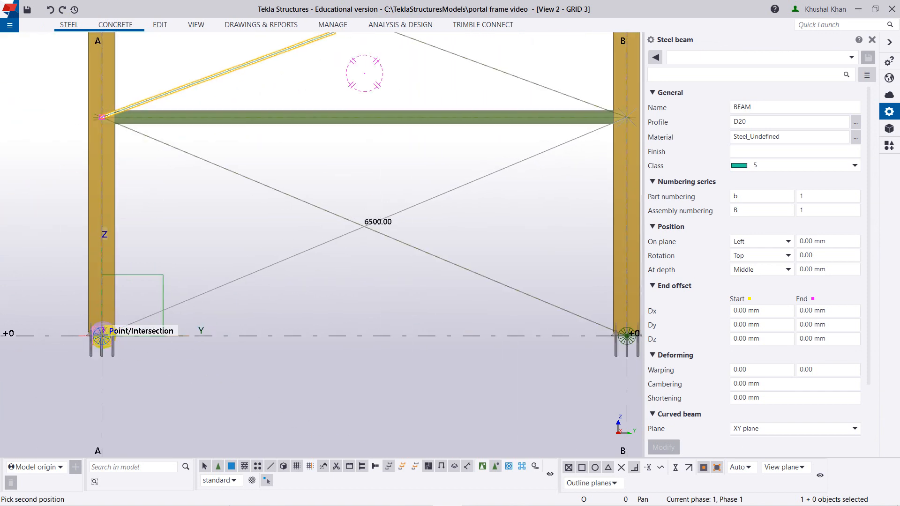
pyautogui.scroll(4, 104, 337)
pyautogui.scroll(2, 103, 340)
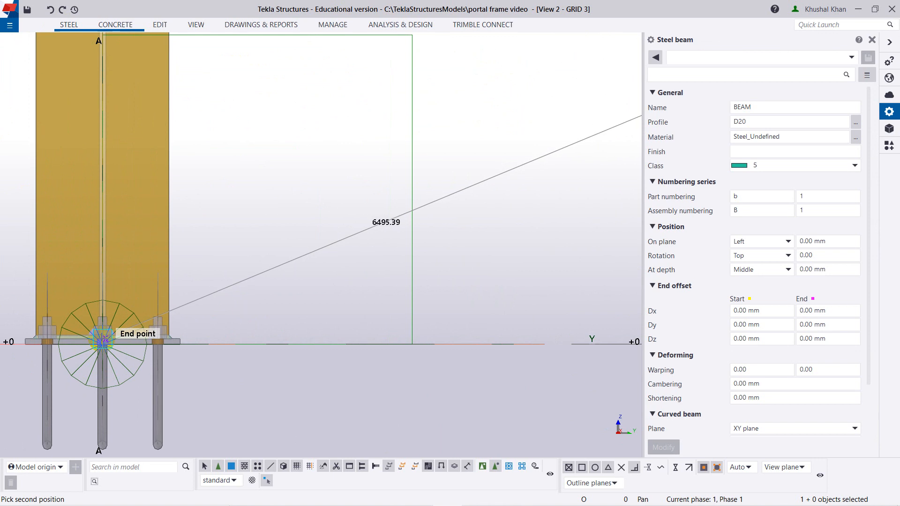
pyautogui.click(104, 345)
pyautogui.scroll(-5, 311, 323)
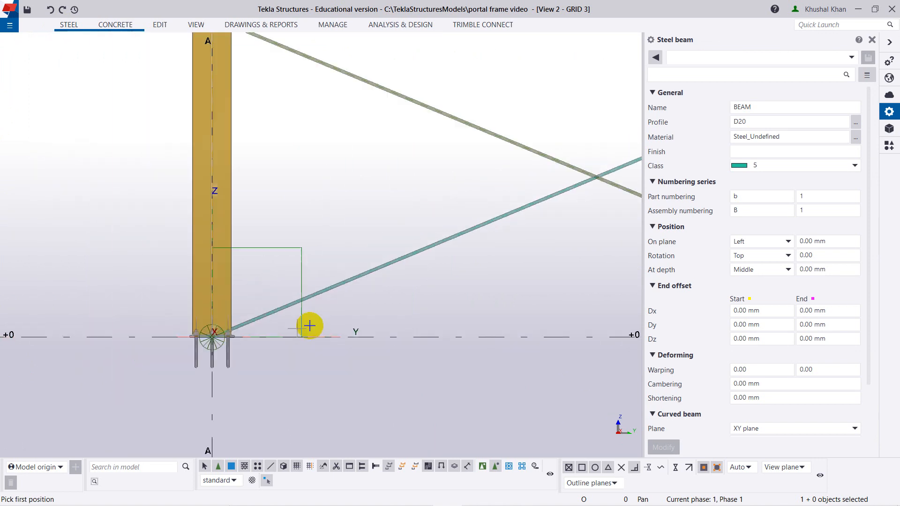
# Close the steel beam properties, end the beam command and clear the selection of the upper diagonal rod.
pyautogui.scroll(4, 183, 313)
pyautogui.scroll(-1, 284, 249)
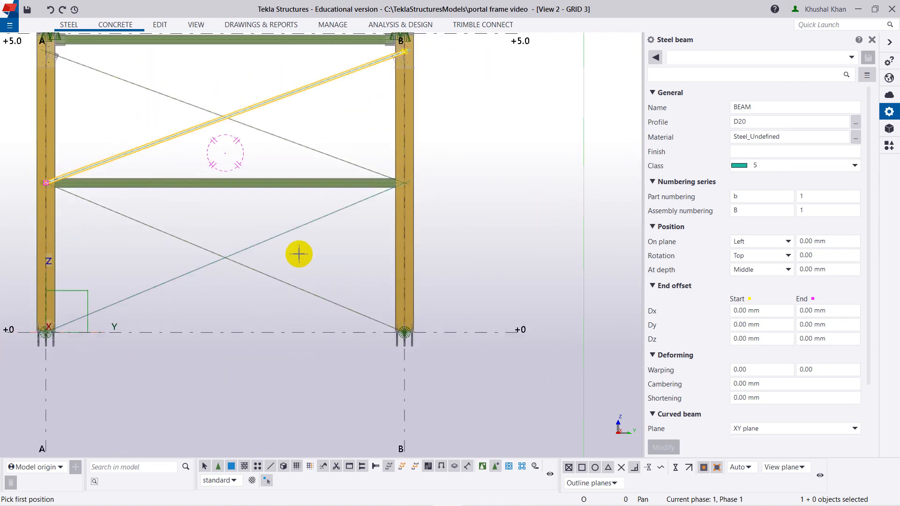
pyautogui.click(871, 40)
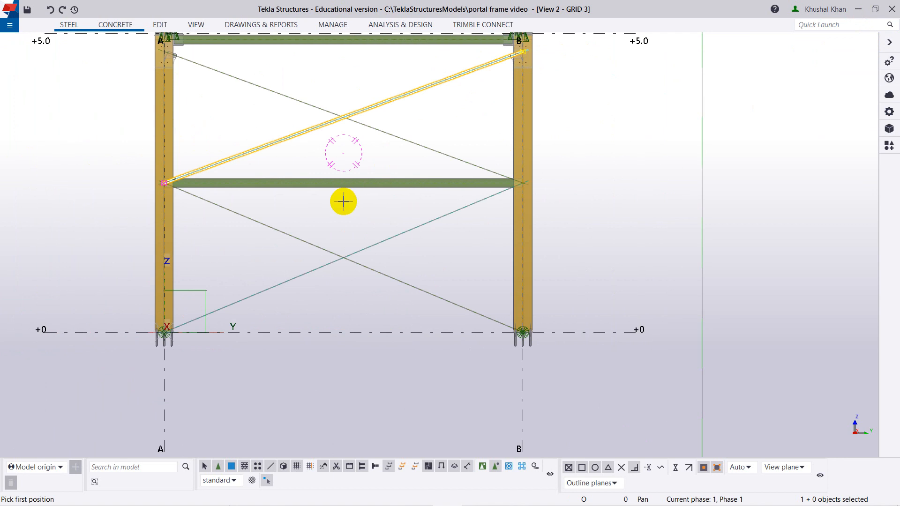
pyautogui.rightClick(356, 203)
pyautogui.click(362, 208)
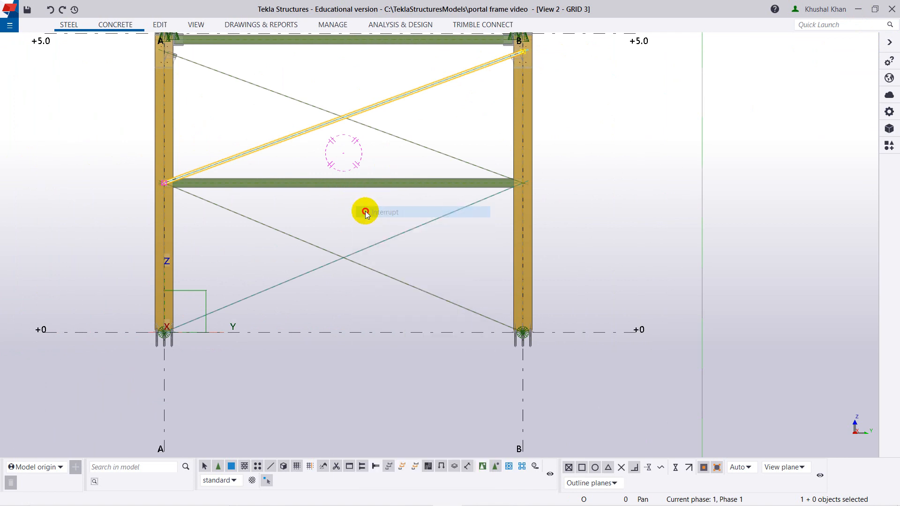
pyautogui.doubleClick(390, 242)
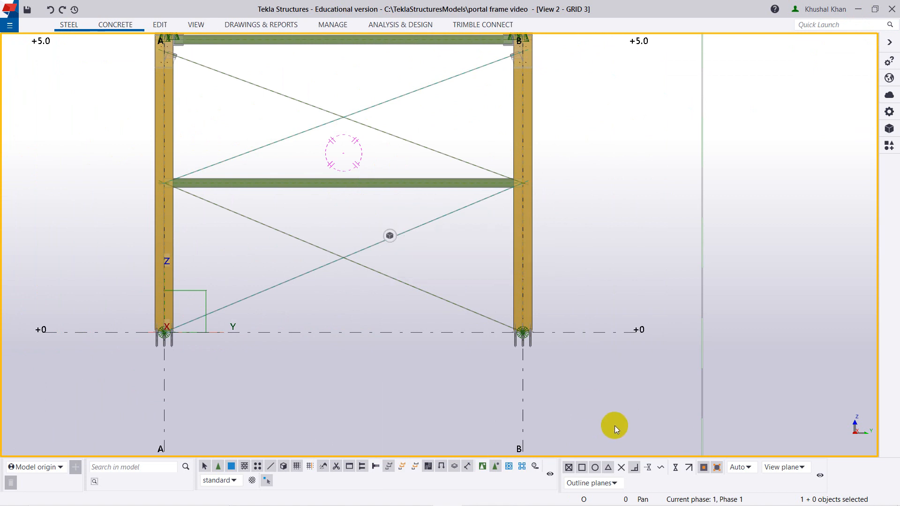
pyautogui.moveTo(652, 504)
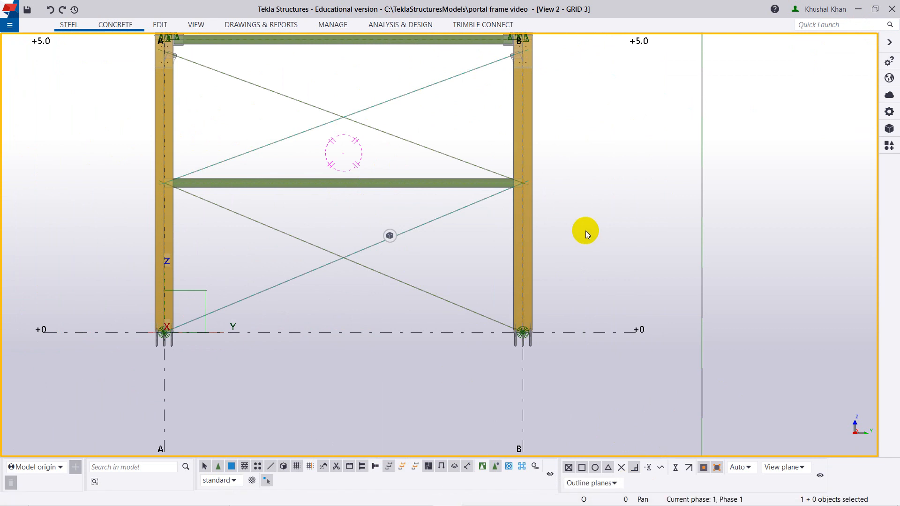
# Show the 3d view and inspect the braced portal frame both in plan and in perspective.
pyautogui.hotkey('ctrl', 'i')
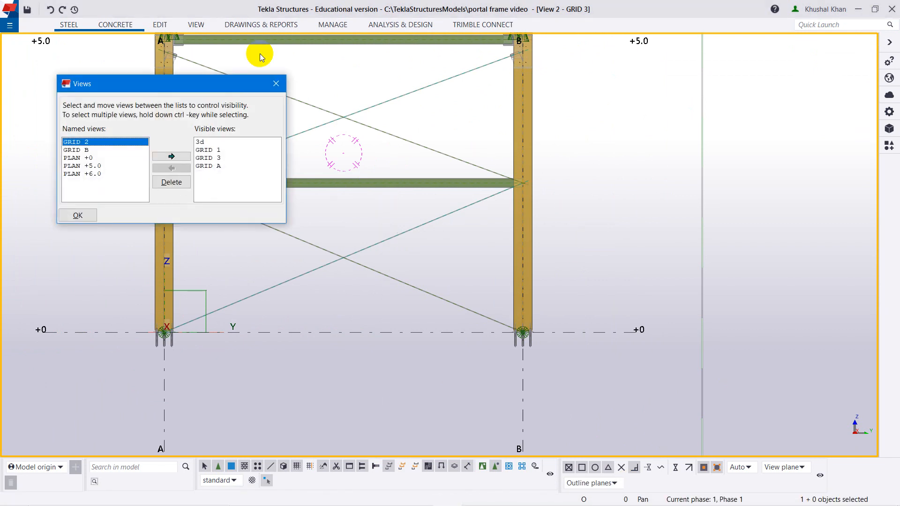
pyautogui.click(200, 143)
pyautogui.click(80, 215)
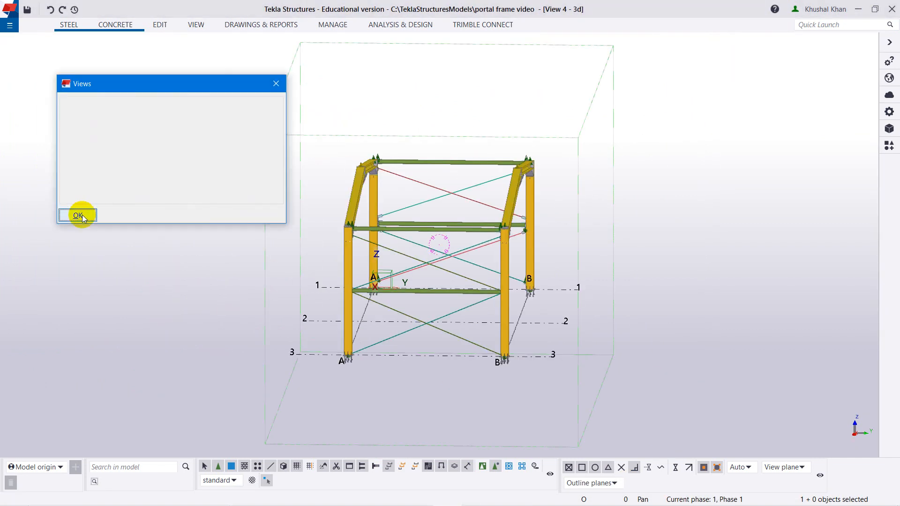
pyautogui.hotkey('ctrl', 'p')
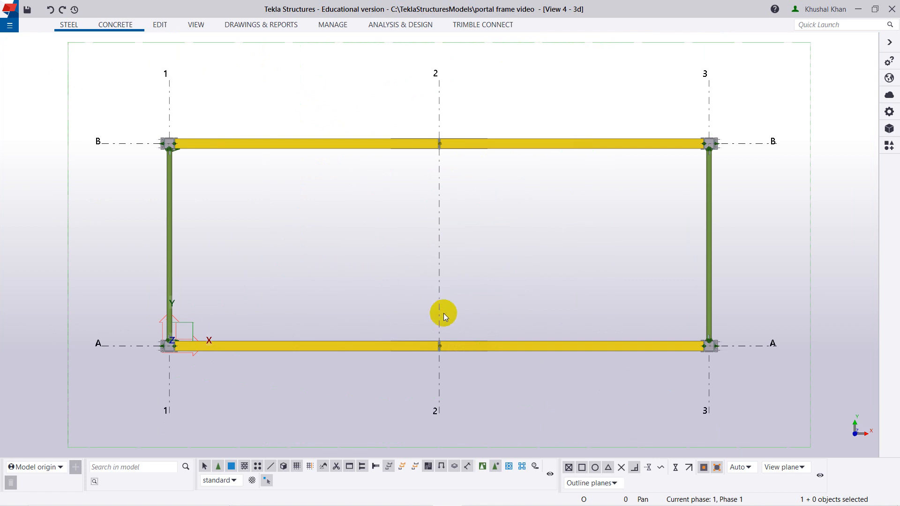
pyautogui.hotkey('ctrl', 'p')
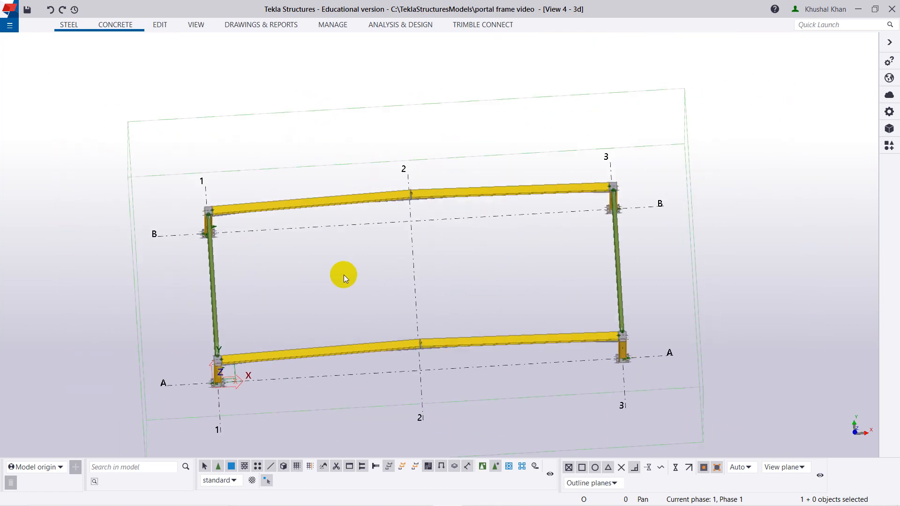
pyautogui.keyDown('ctrl'); pyautogui.moveTo(271, 286); pyautogui.dragTo(305, 276, button='middle'); pyautogui.keyUp('ctrl')
pyautogui.scroll(-3, 361, 361)
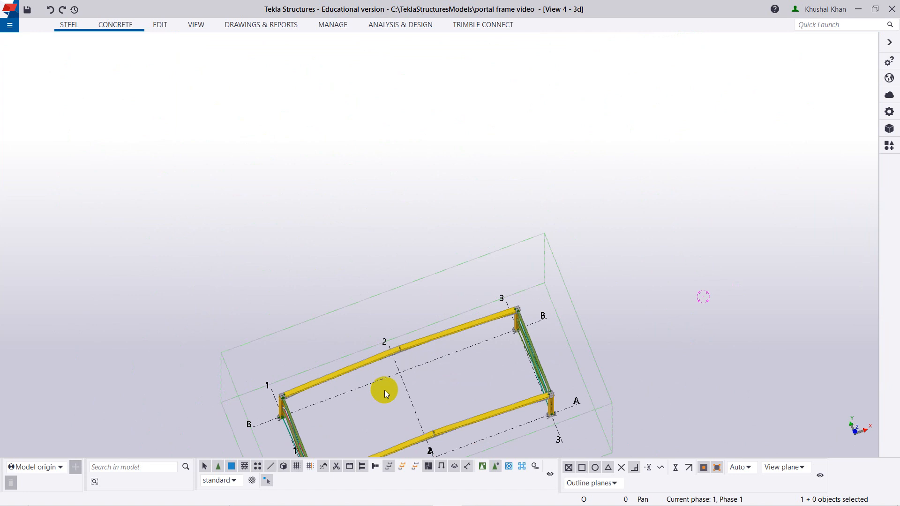
# Return to the GRID 3 view and select both crossed diagonal rods in the upper panel.
pyautogui.hotkey('ctrl', 'i')
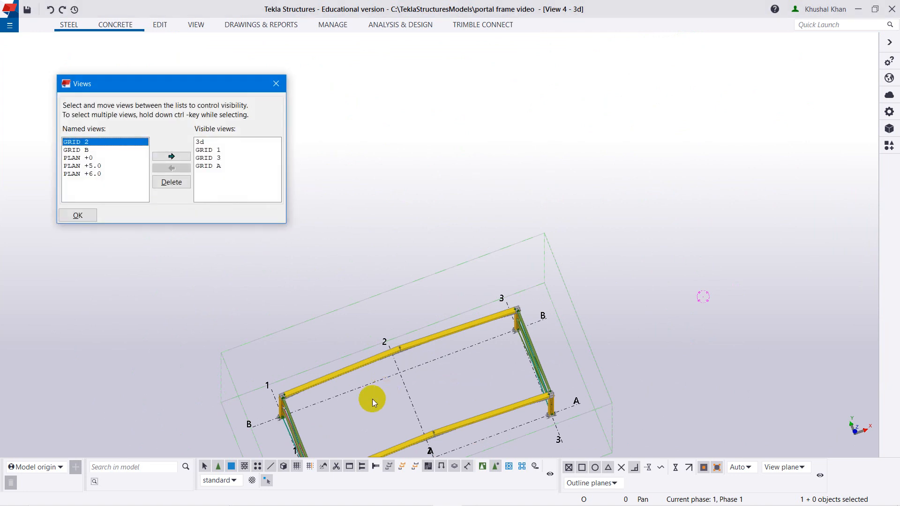
pyautogui.click(204, 159)
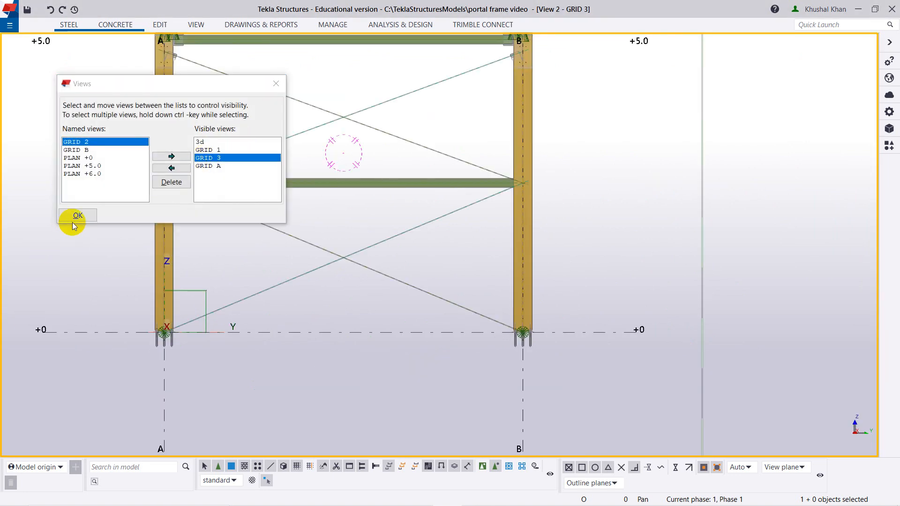
pyautogui.click(78, 215)
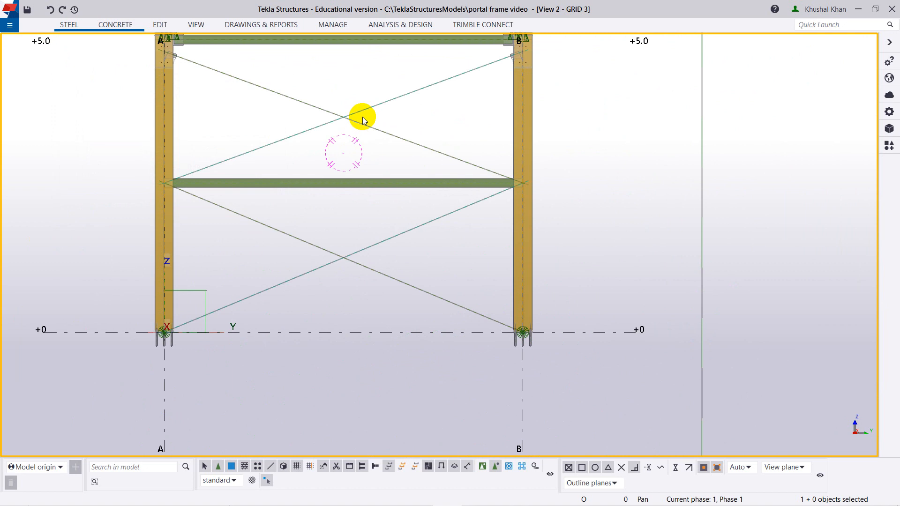
pyautogui.moveTo(334, 143); pyautogui.dragTo(332, 141)
pyautogui.scroll(-2, 351, 166)
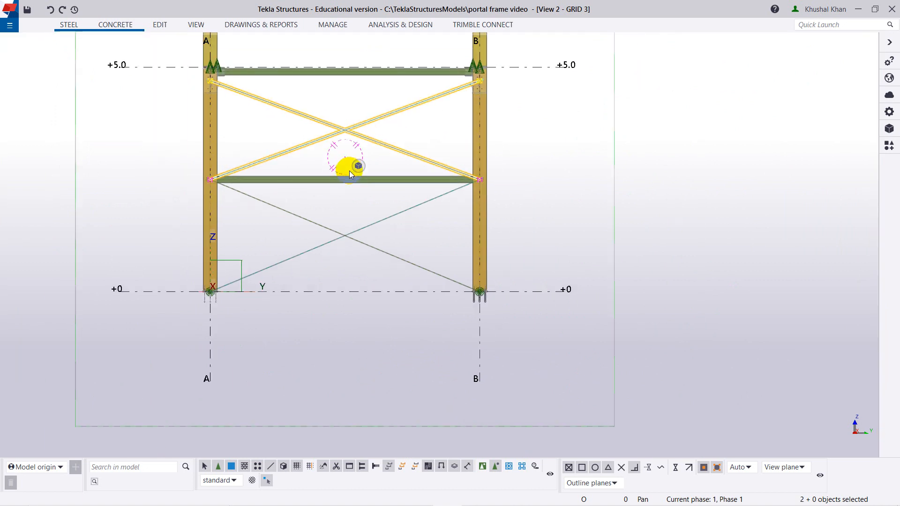
# Show the 3d view again with the selected rods and switch it to a plan view of the frame.
pyautogui.hotkey('ctrl', 'i')
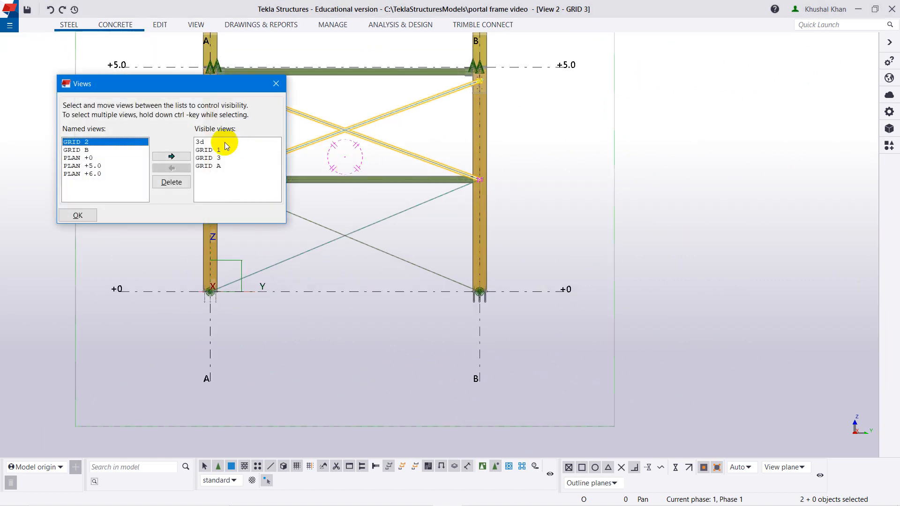
pyautogui.doubleClick(225, 142)
pyautogui.click(75, 215)
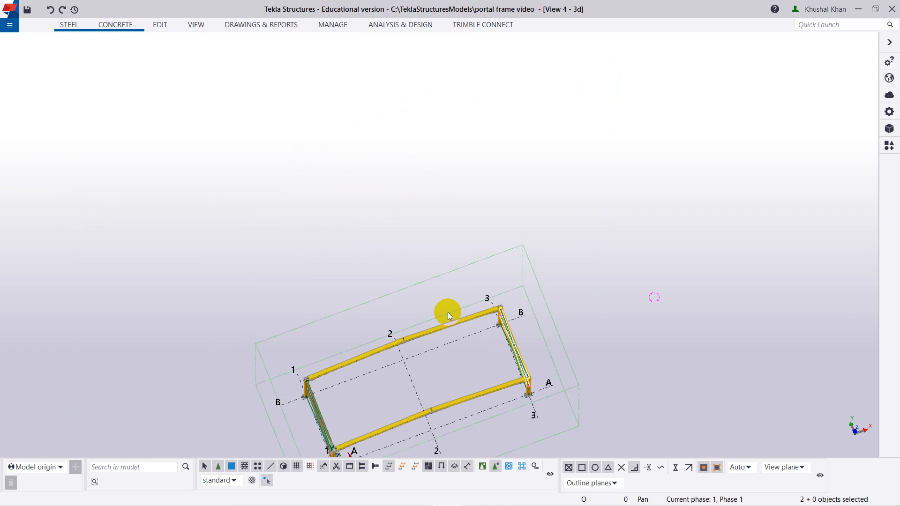
pyautogui.scroll(-2, 465, 343)
pyautogui.keyDown('ctrl'); pyautogui.moveTo(420, 428); pyautogui.dragTo(364, 356, button='middle'); pyautogui.keyUp('ctrl')
pyautogui.keyDown('ctrl'); pyautogui.moveTo(448, 352); pyautogui.dragTo(473, 396, button='middle'); pyautogui.keyUp('ctrl')
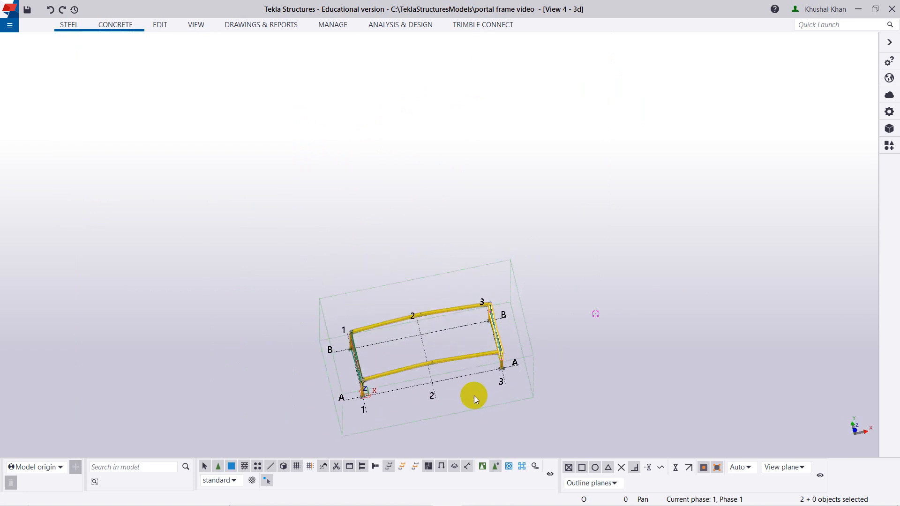
pyautogui.hotkey('ctrl', 'p')
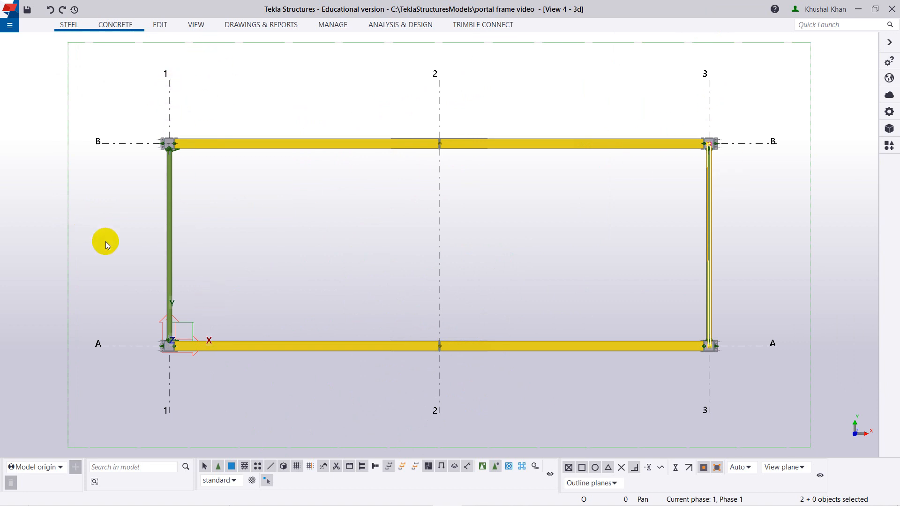
pyautogui.click(190, 31)
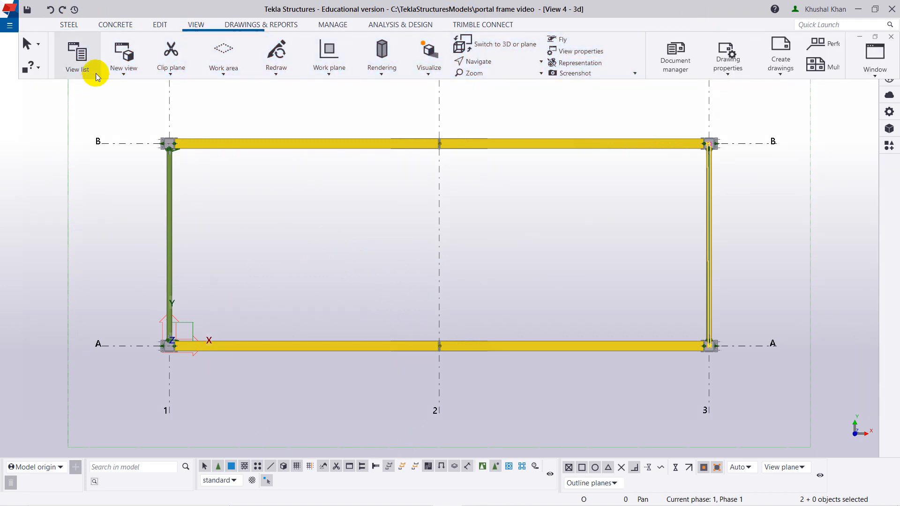
pyautogui.click(126, 76)
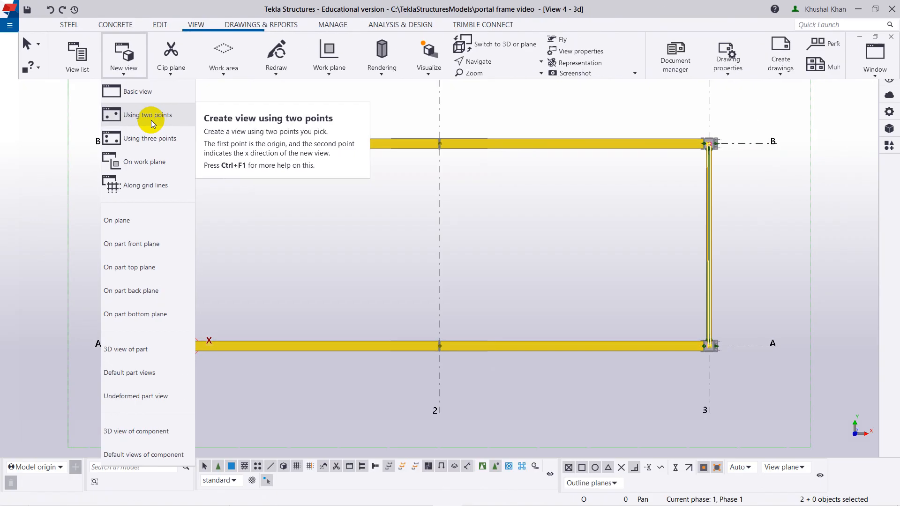
pyautogui.click(303, 240)
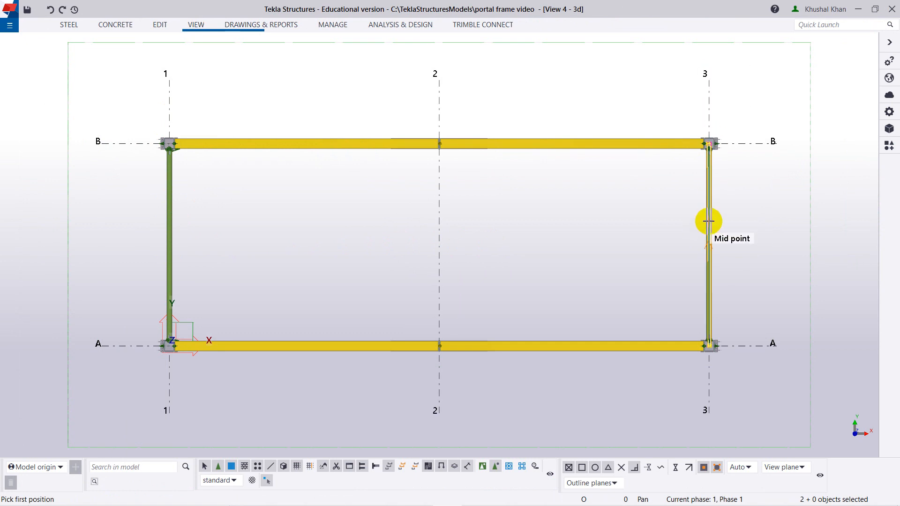
pyautogui.scroll(3, 711, 252)
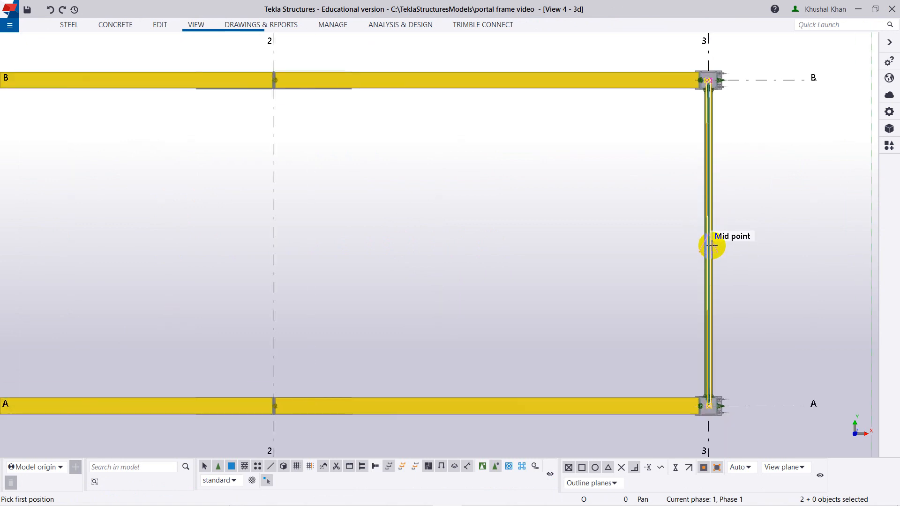
pyautogui.rightClick(739, 224)
pyautogui.click(749, 229)
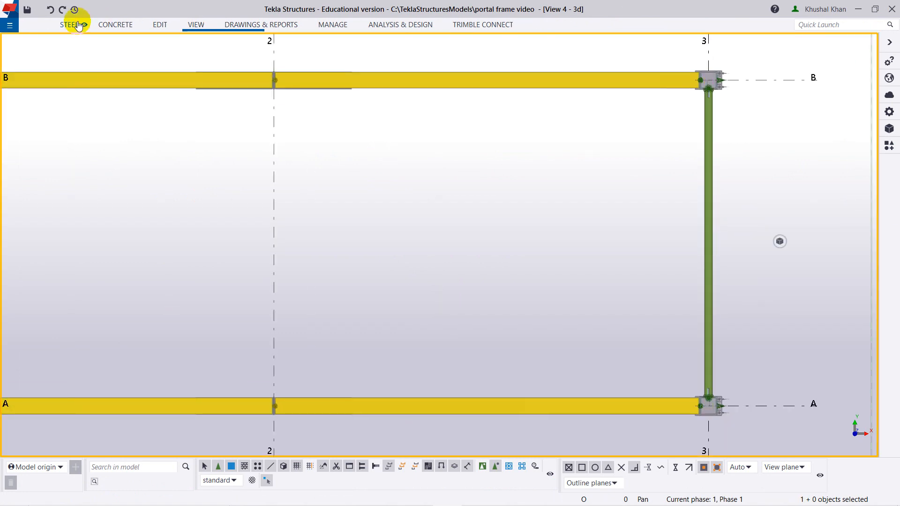
# Create a view using two points, starting midway along the strut on grid 3 and directed towards grid 1.
pyautogui.click(186, 32)
pyautogui.click(123, 60)
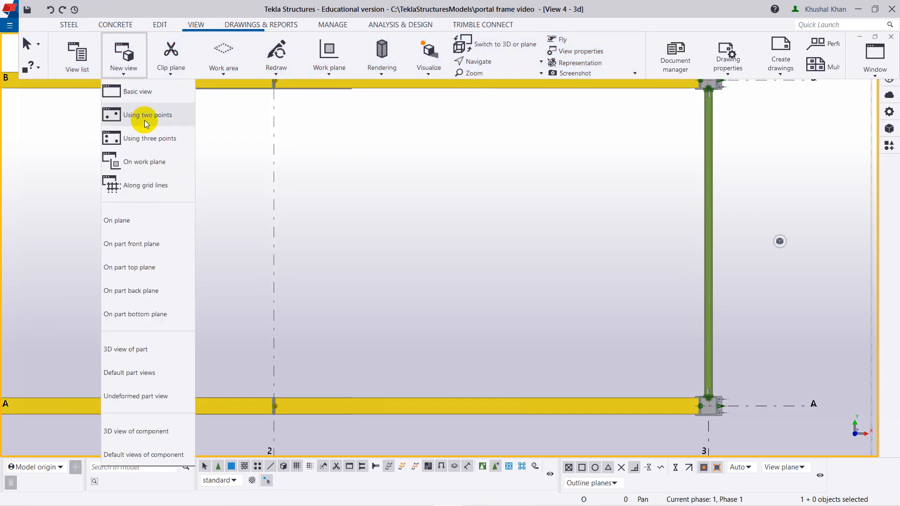
pyautogui.click(144, 114)
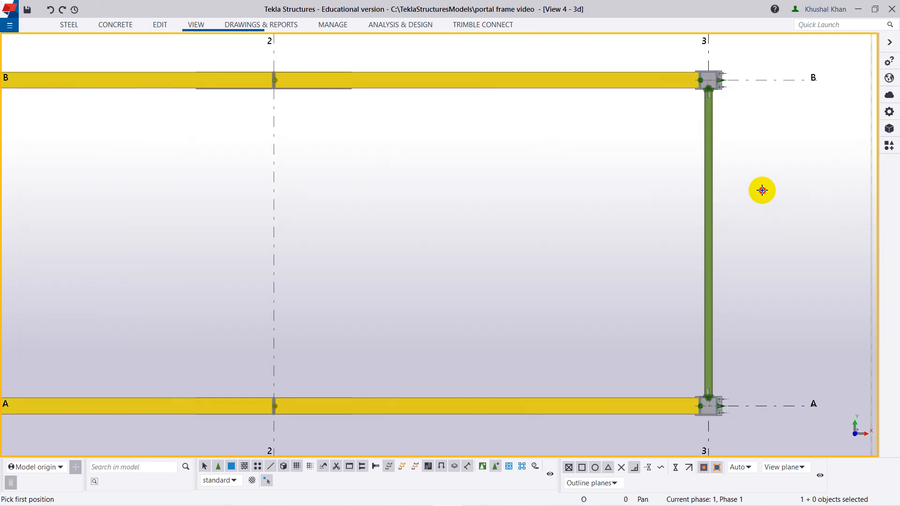
pyautogui.scroll(-3, 759, 189)
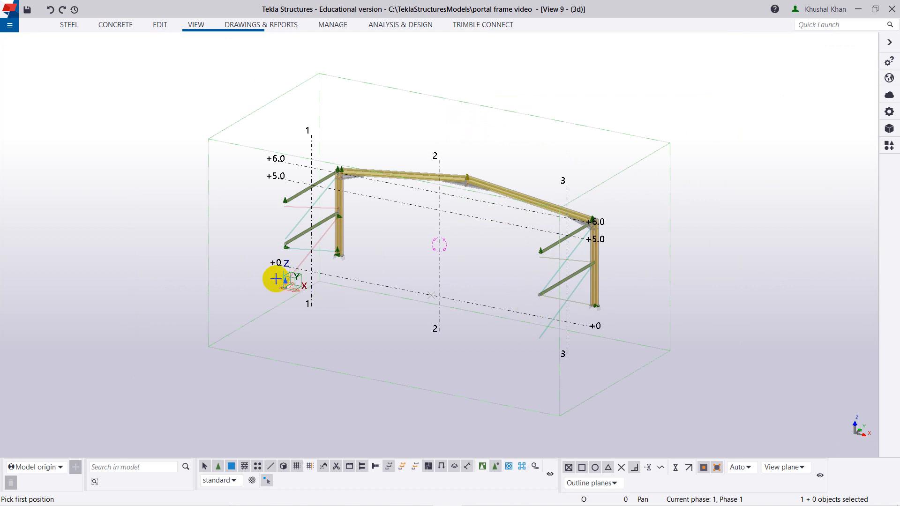
pyautogui.rightClick(401, 324)
pyautogui.click(408, 332)
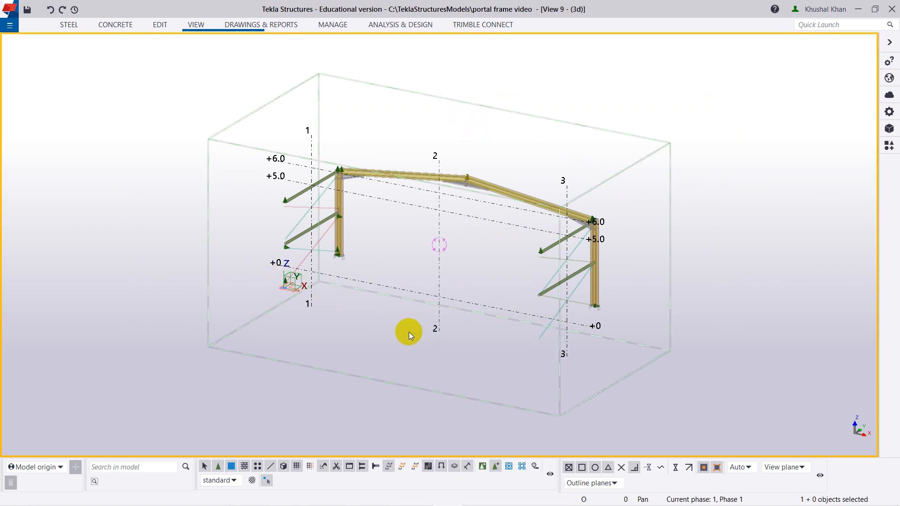
# Examine in the new section view how the crossed diagonal rods meet the mid-height strut at the grid 3 column.
pyautogui.scroll(5, 550, 293)
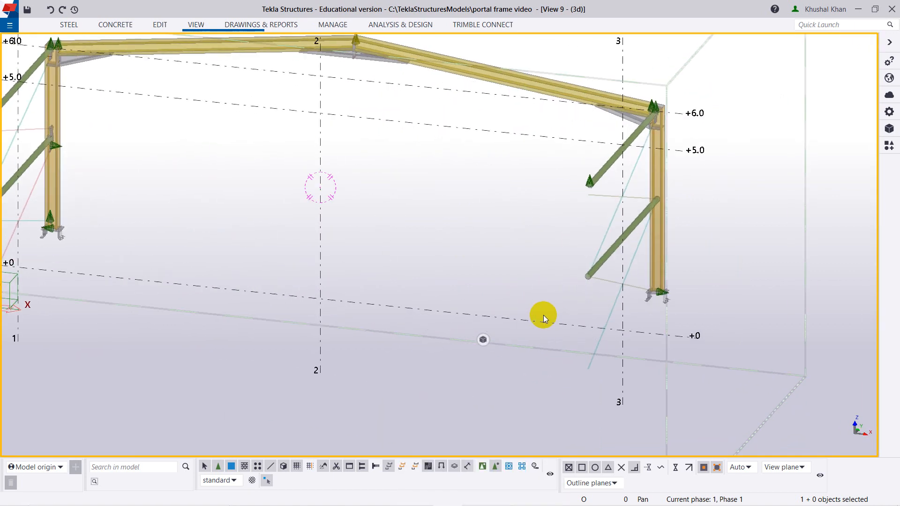
pyautogui.hotkey('ctrl', 'p')
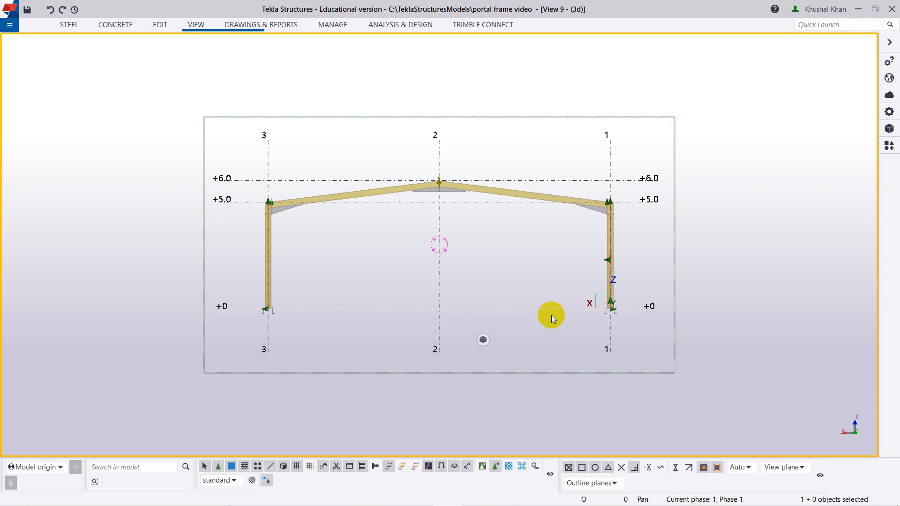
pyautogui.hotkey('ctrl', 'p')
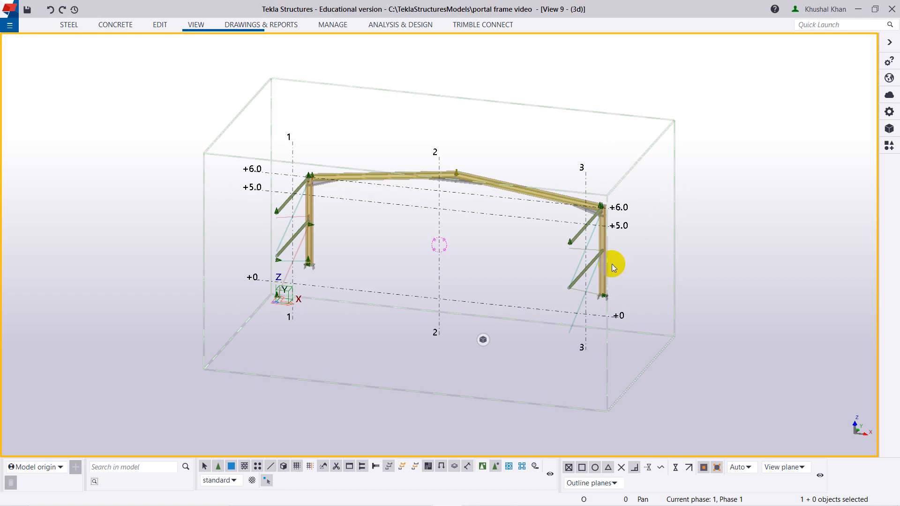
pyautogui.scroll(2, 612, 260)
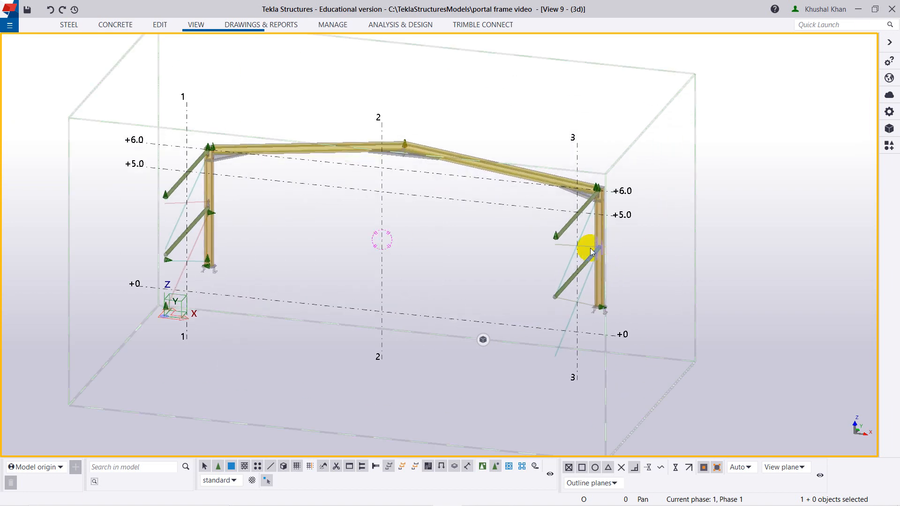
pyautogui.scroll(2, 592, 250)
pyautogui.keyDown('ctrl'); pyautogui.moveTo(591, 251); pyautogui.dragTo(580, 289, button='middle'); pyautogui.keyUp('ctrl')
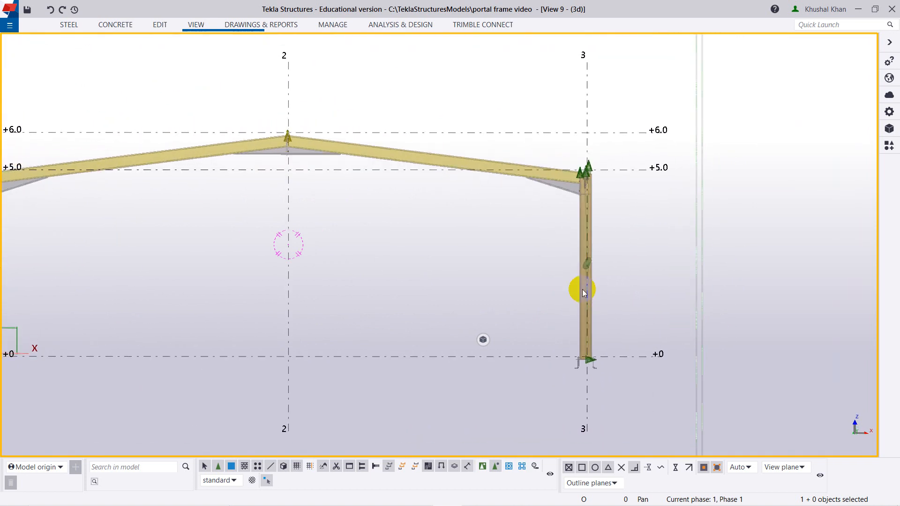
pyautogui.scroll(3, 586, 282)
pyautogui.scroll(8, 591, 277)
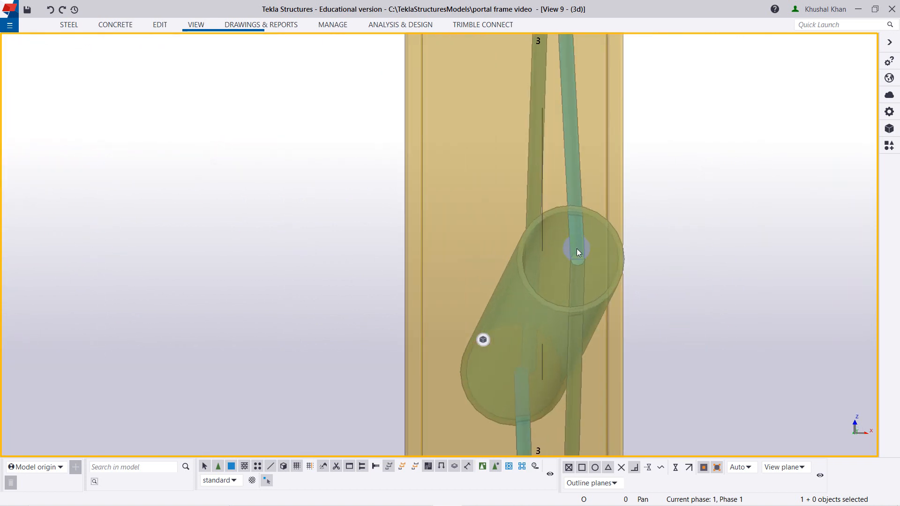
pyautogui.scroll(3, 574, 273)
pyautogui.scroll(-7, 575, 271)
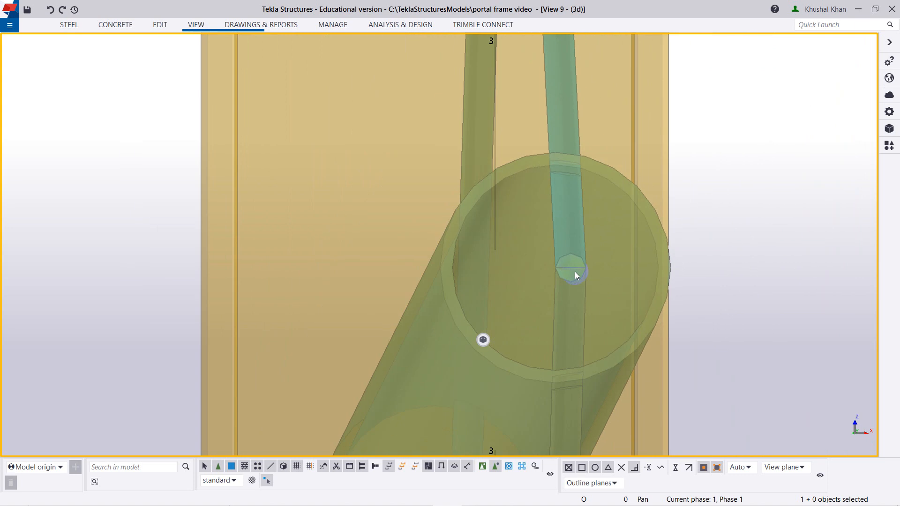
pyautogui.scroll(-6, 578, 271)
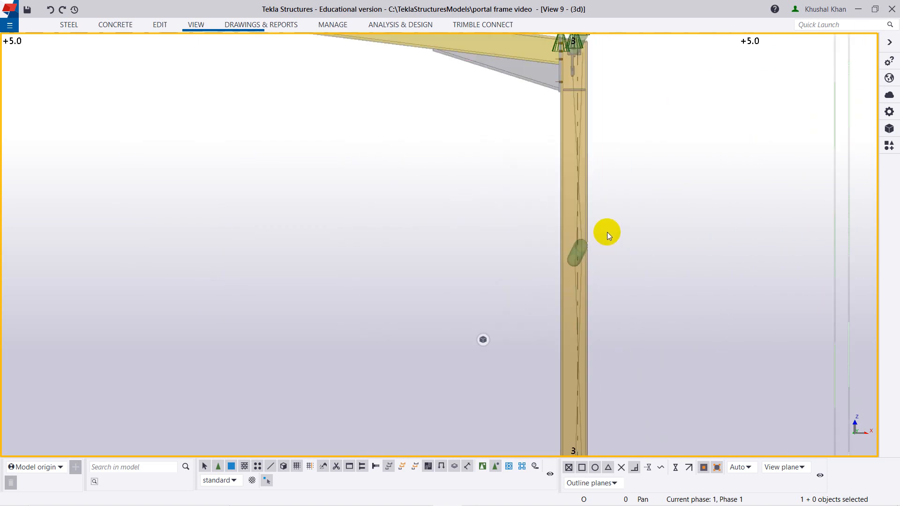
# Examine end-on how the crossed diagonal rods meet inside the mid-height tubular strut.
pyautogui.keyDown('ctrl'); pyautogui.moveTo(607, 233); pyautogui.dragTo(607, 241, button='middle'); pyautogui.keyUp('ctrl')
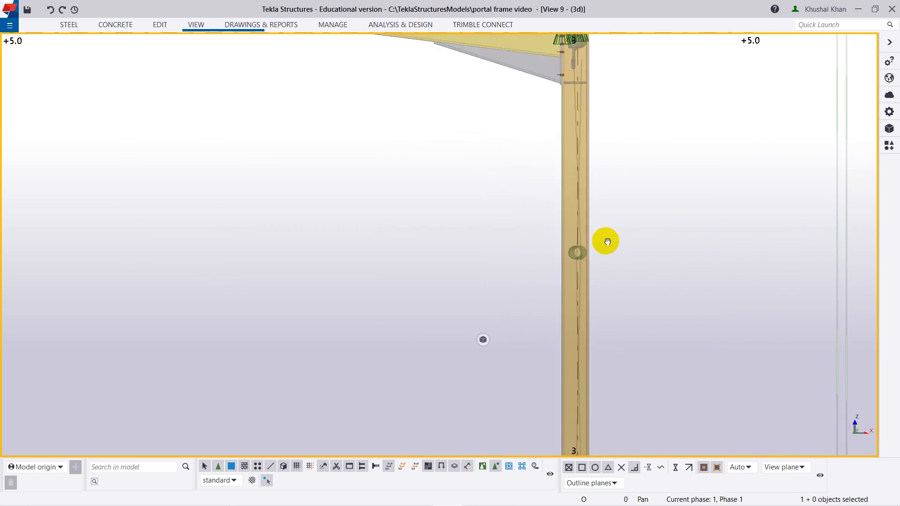
pyautogui.scroll(6, 559, 261)
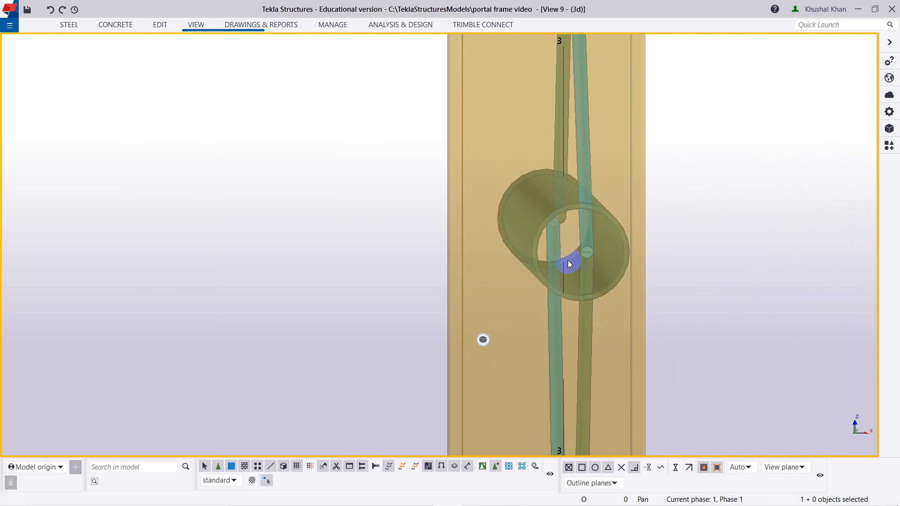
pyautogui.scroll(3, 569, 262)
pyautogui.keyDown('ctrl'); pyautogui.moveTo(570, 259); pyautogui.dragTo(588, 280, button='middle'); pyautogui.keyUp('ctrl')
pyautogui.scroll(-5, 581, 275)
pyautogui.scroll(3, 588, 272)
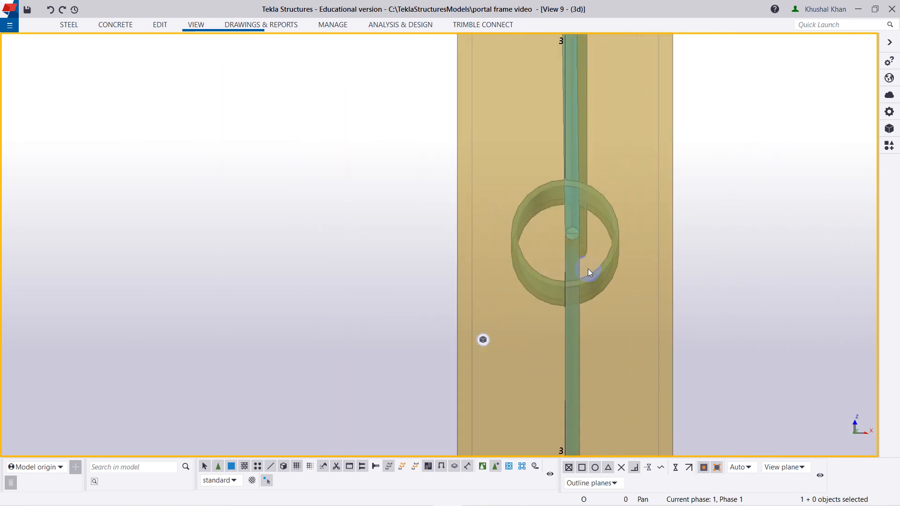
pyautogui.scroll(3, 569, 240)
pyautogui.scroll(-4, 577, 249)
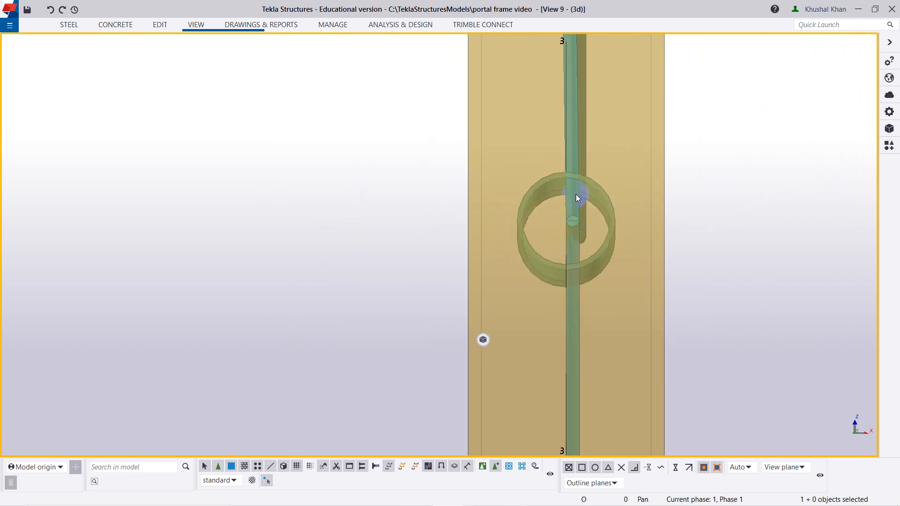
pyautogui.scroll(-2, 575, 194)
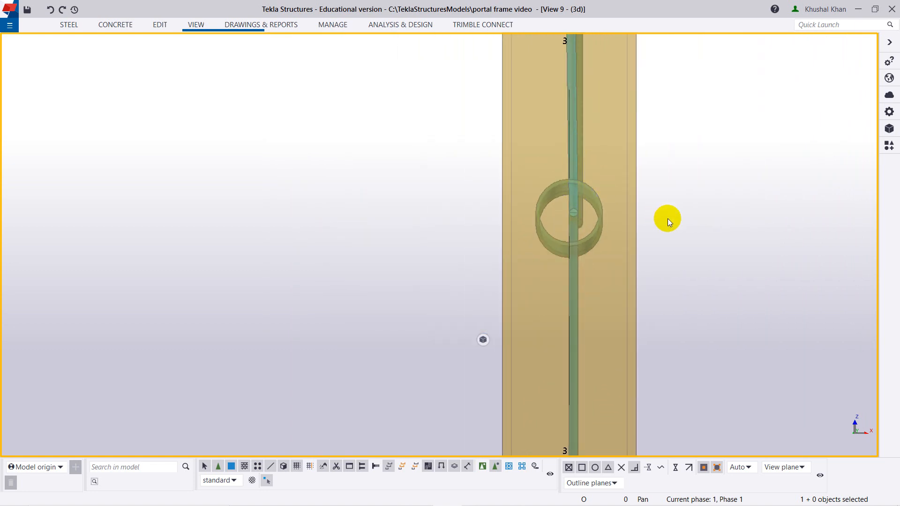
# Examine from an oblique angle how the upper and lower rods meet at the strut's free end, away from the column.
pyautogui.keyDown('ctrl'); pyautogui.moveTo(669, 220); pyautogui.dragTo(684, 225, button='middle'); pyautogui.keyUp('ctrl')
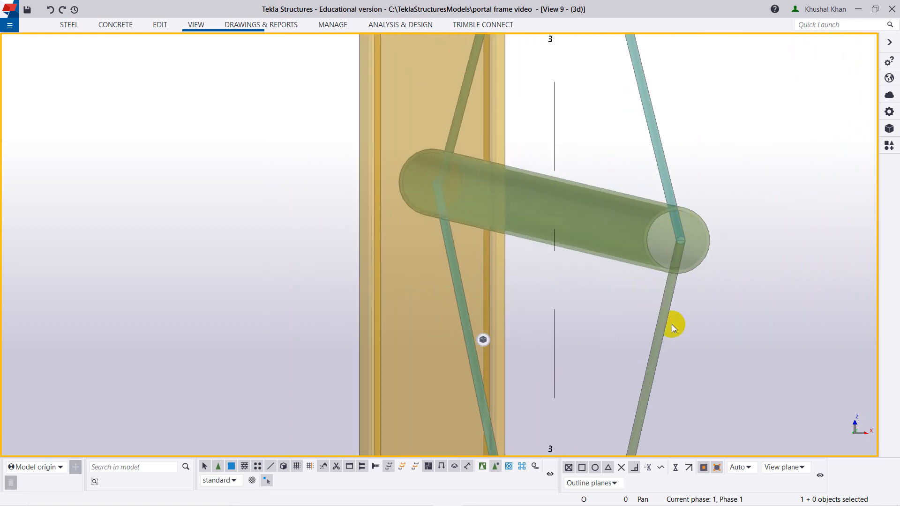
pyautogui.scroll(2, 675, 258)
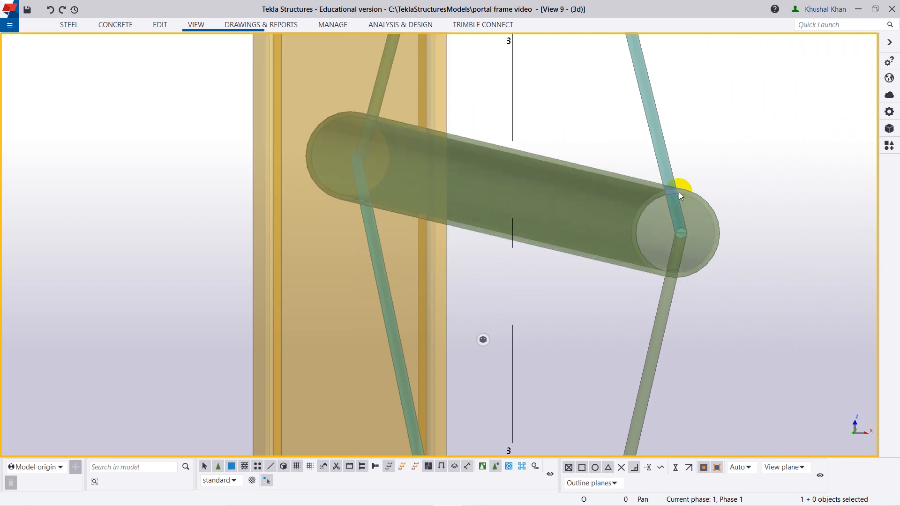
pyautogui.keyDown('ctrl'); pyautogui.moveTo(684, 282); pyautogui.dragTo(677, 281, button='middle'); pyautogui.keyUp('ctrl')
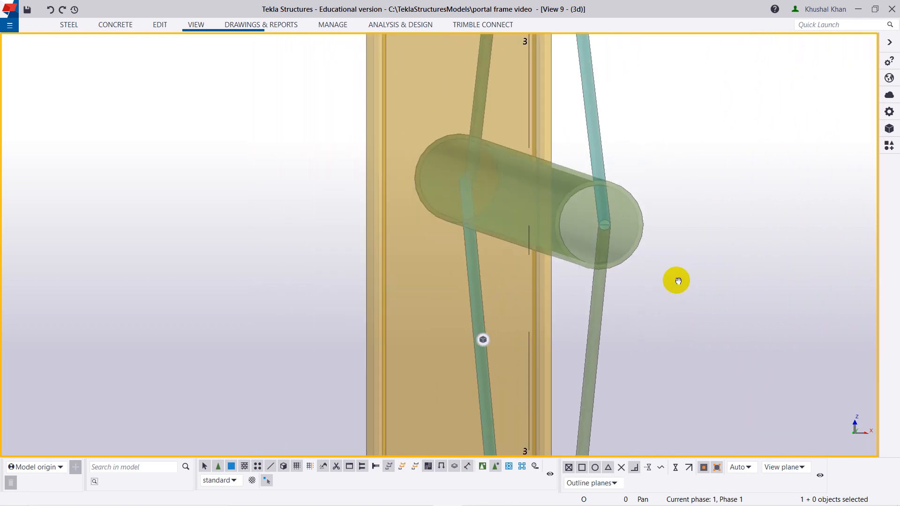
pyautogui.scroll(8, 634, 225)
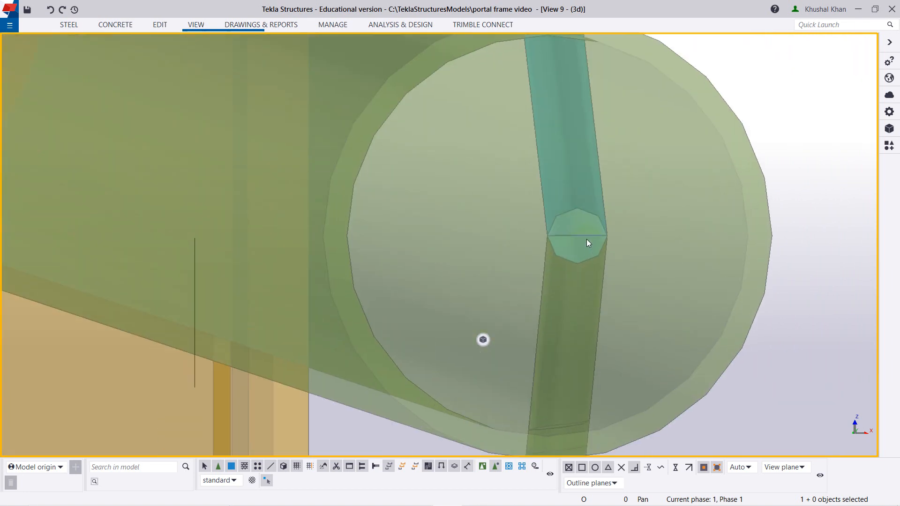
pyautogui.scroll(1, 587, 239)
pyautogui.scroll(-2, 590, 277)
pyautogui.keyDown('ctrl'); pyautogui.moveTo(609, 293); pyautogui.dragTo(605, 296, button='middle'); pyautogui.keyUp('ctrl')
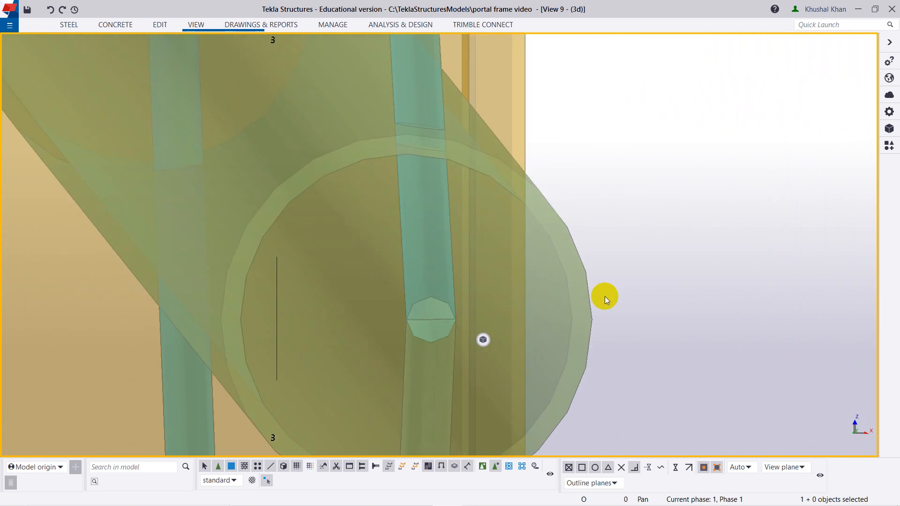
pyautogui.scroll(-2, 438, 332)
pyautogui.keyDown('ctrl'); pyautogui.moveTo(438, 332); pyautogui.dragTo(317, 325, button='middle'); pyautogui.keyUp('ctrl')
pyautogui.scroll(-3, 199, 305)
pyautogui.scroll(2, 182, 269)
pyautogui.scroll(-2, 254, 314)
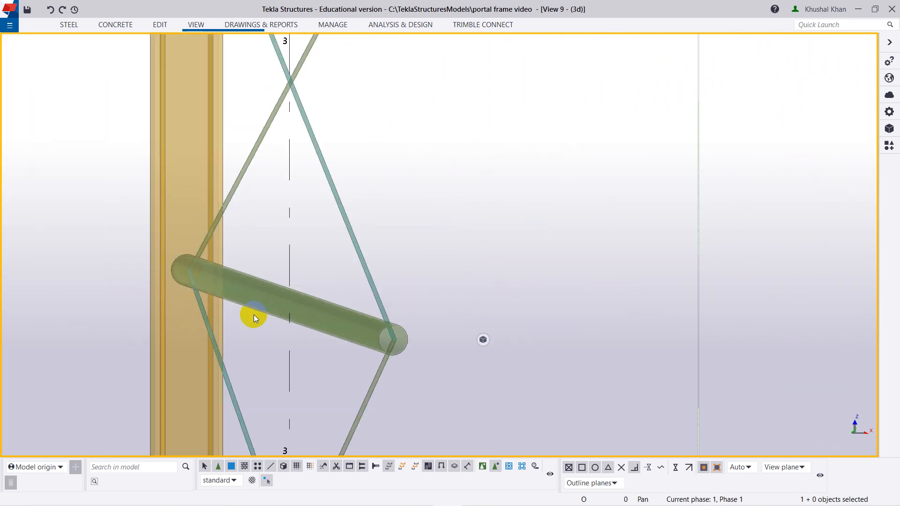
# Inspect from the opposite side where the rods meet the strut at the grid 3 column.
pyautogui.scroll(-3, 344, 311)
pyautogui.keyDown('ctrl'); pyautogui.moveTo(348, 338); pyautogui.dragTo(215, 334, button='middle'); pyautogui.keyUp('ctrl')
pyautogui.scroll(-4, 212, 330)
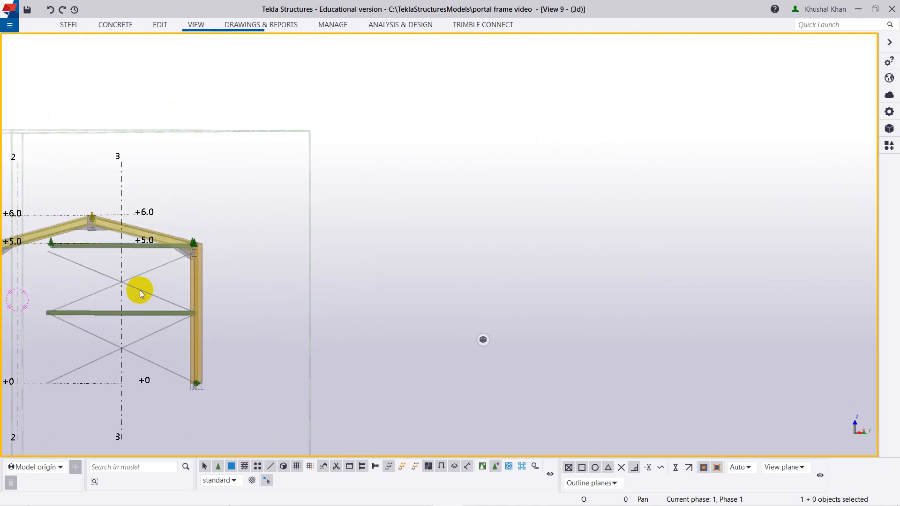
pyautogui.moveTo(149, 290); pyautogui.dragTo(440, 289, button='middle')
pyautogui.keyDown('ctrl'); pyautogui.moveTo(513, 367); pyautogui.dragTo(86, 305, button='middle'); pyautogui.keyUp('ctrl')
pyautogui.scroll(5, 177, 322)
pyautogui.scroll(10, 216, 308)
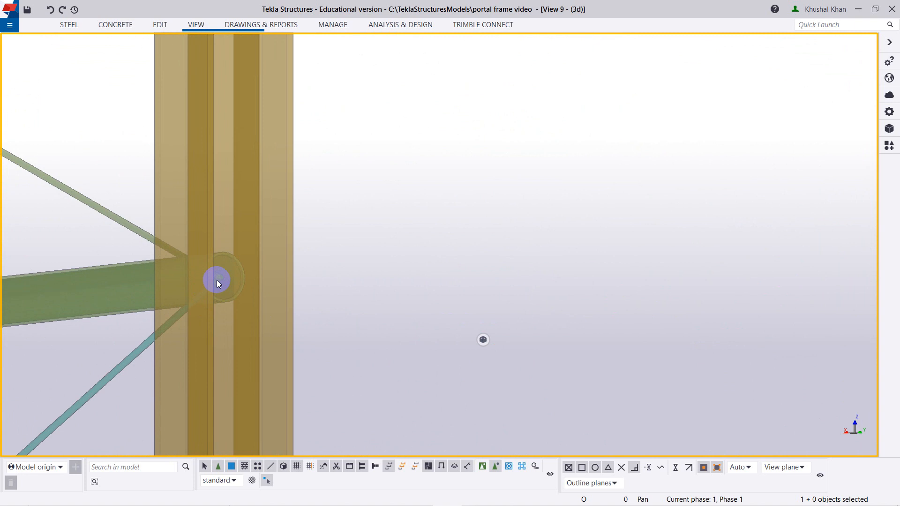
pyautogui.scroll(6, 220, 278)
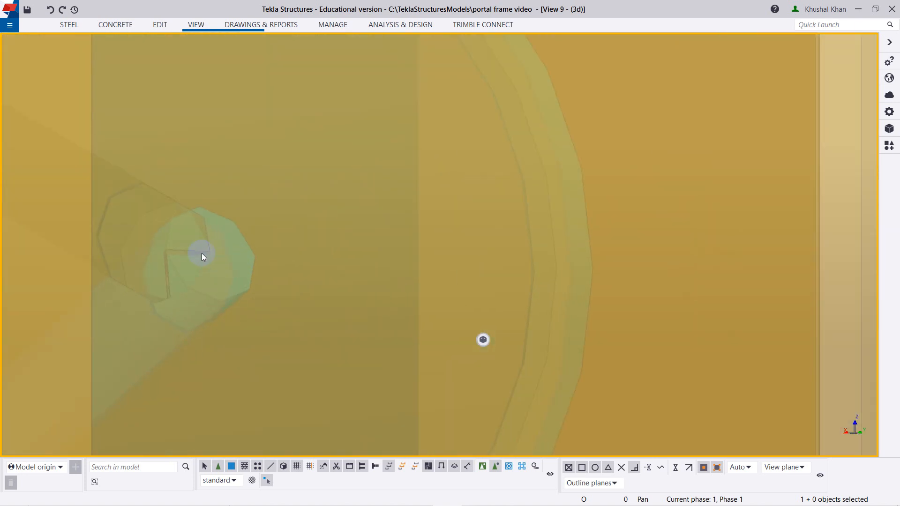
pyautogui.scroll(-5, 214, 224)
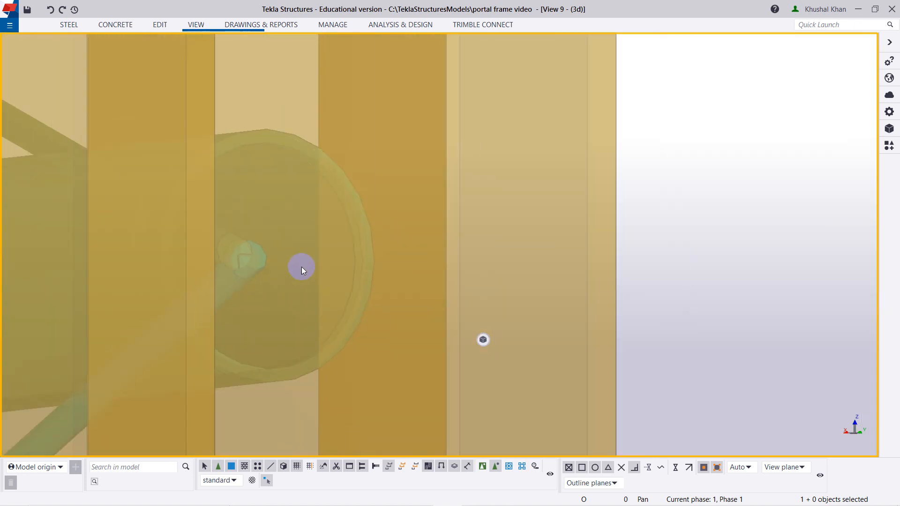
# Show the parts as wireframe and set the view's rotation point on the strut's column end.
pyautogui.hotkey('ctrl', '1')
pyautogui.scroll(-4, 306, 274)
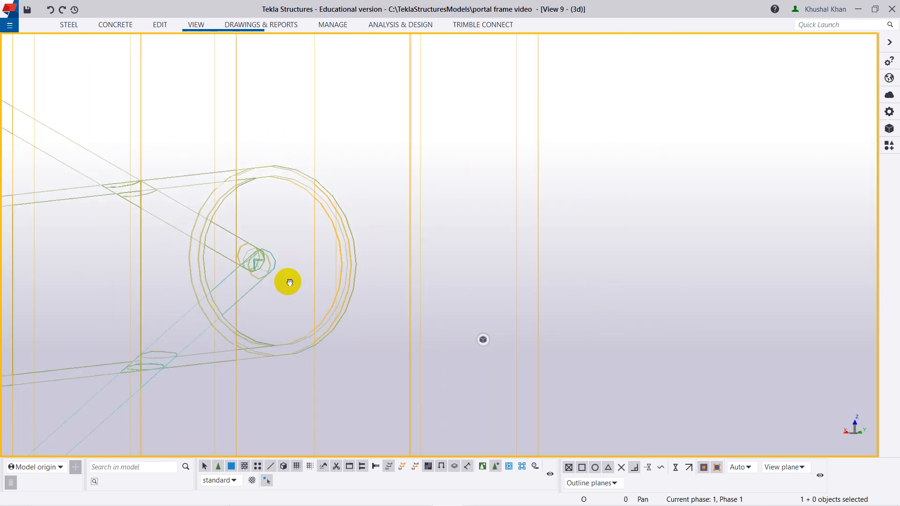
pyautogui.moveTo(288, 281); pyautogui.dragTo(286, 283, button='middle')
pyautogui.scroll(-3, 285, 284)
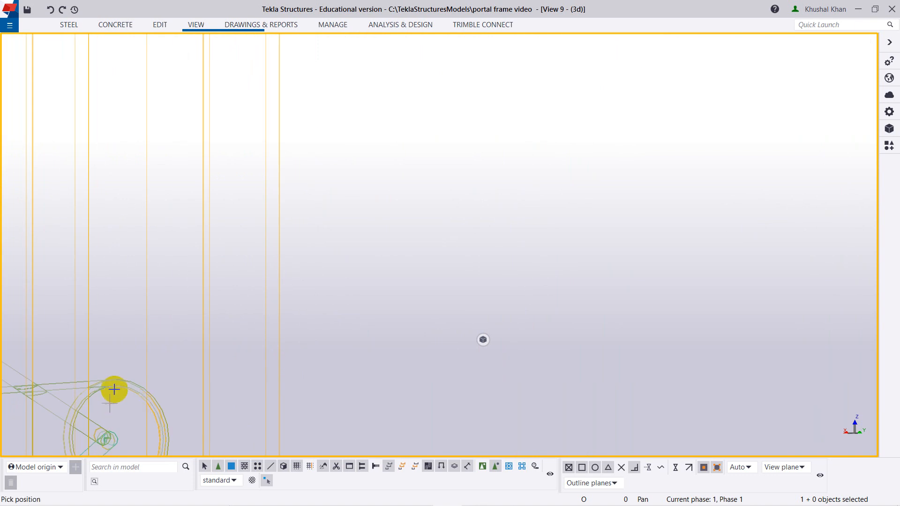
pyautogui.scroll(-2, 117, 383)
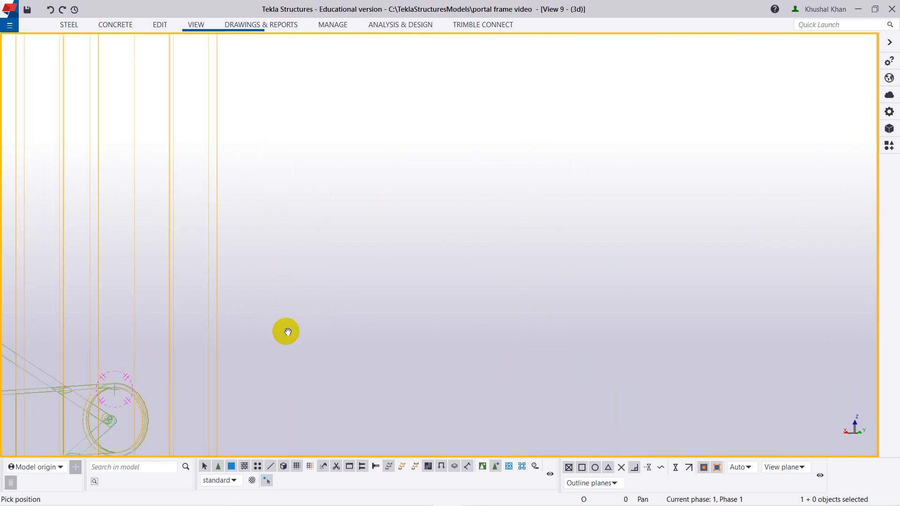
pyautogui.moveTo(288, 332); pyautogui.dragTo(578, 211, button='middle')
pyautogui.scroll(5, 401, 317)
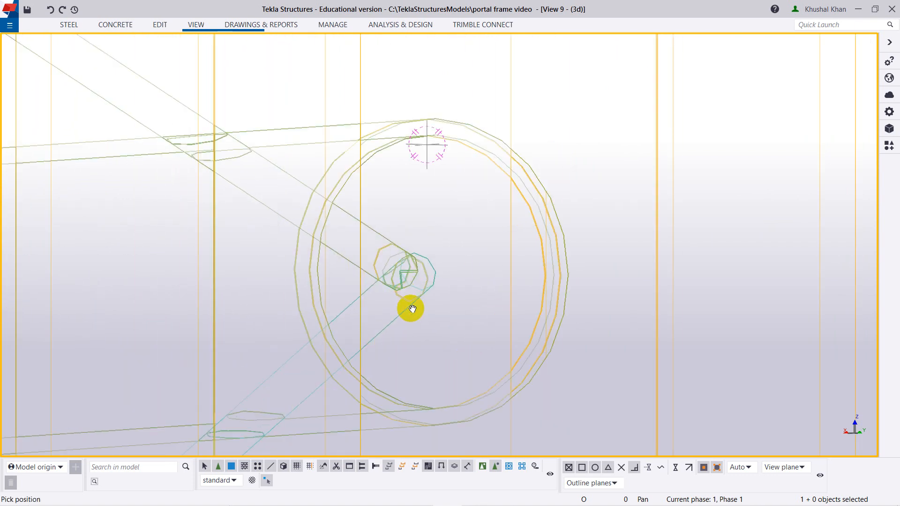
# Examine the alignment of the upper and lower rod ends inside the strut at the column in wireframe.
pyautogui.moveTo(412, 310)
pyautogui.keyDown('ctrl'); pyautogui.mouseDown(button='middle')
pyautogui.moveTo(361, 305)
pyautogui.moveTo(402, 287)
pyautogui.moveTo(411, 305)
pyautogui.moveTo(412, 294)
pyautogui.mouseUp(button='middle'); pyautogui.keyUp('ctrl')
pyautogui.scroll(4, 393, 271)
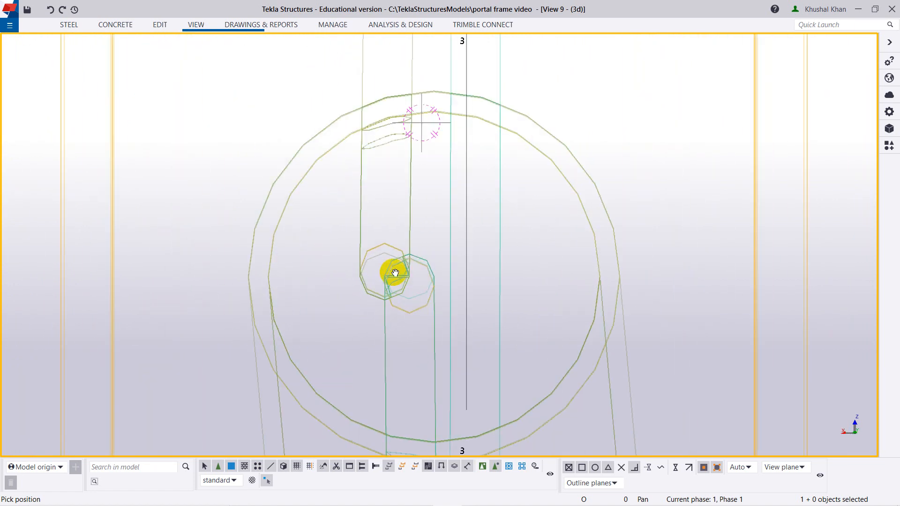
pyautogui.scroll(-5, 403, 258)
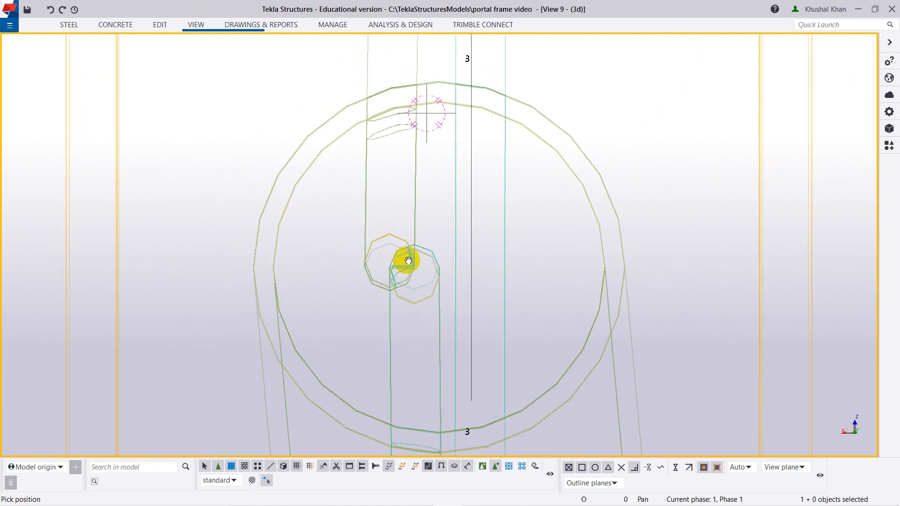
pyautogui.scroll(5, 407, 260)
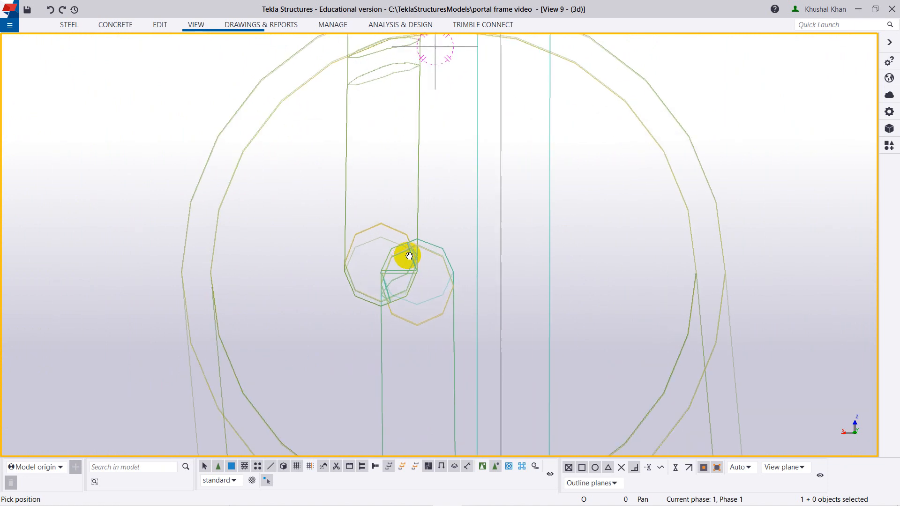
pyautogui.scroll(2, 400, 263)
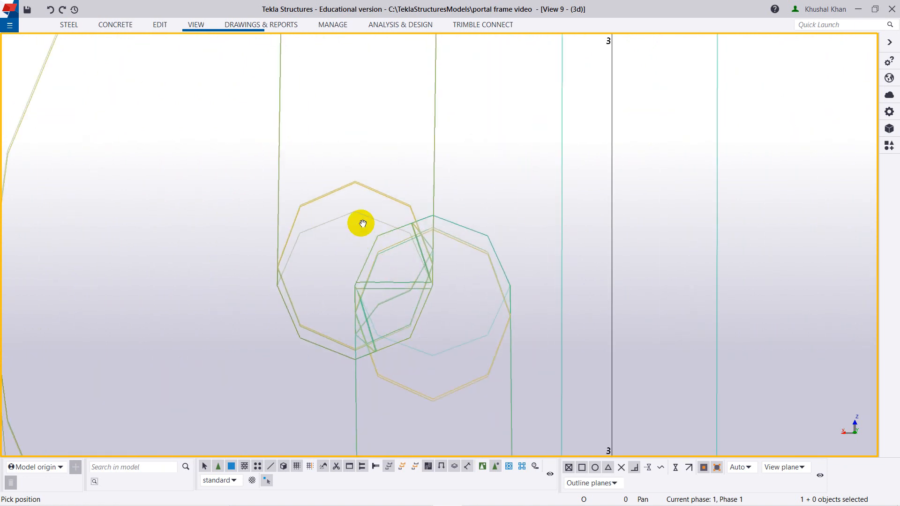
pyautogui.scroll(-7, 417, 271)
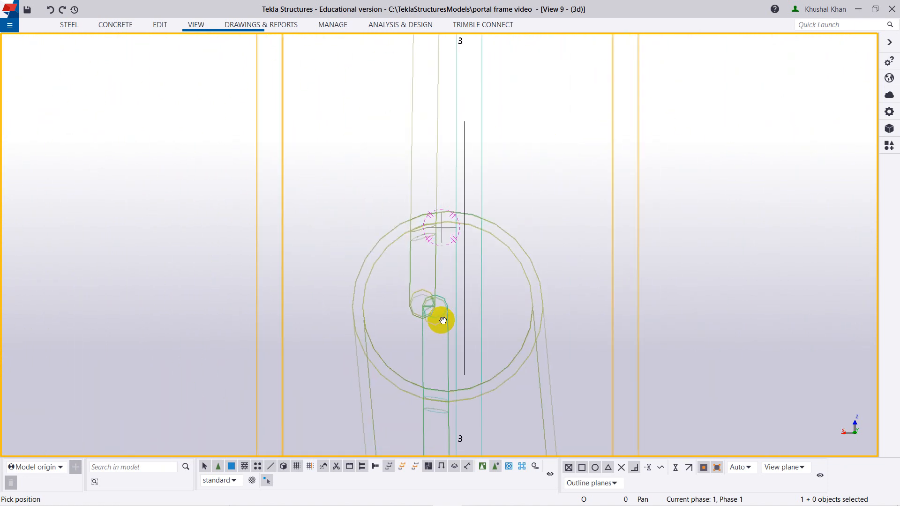
pyautogui.scroll(6, 435, 314)
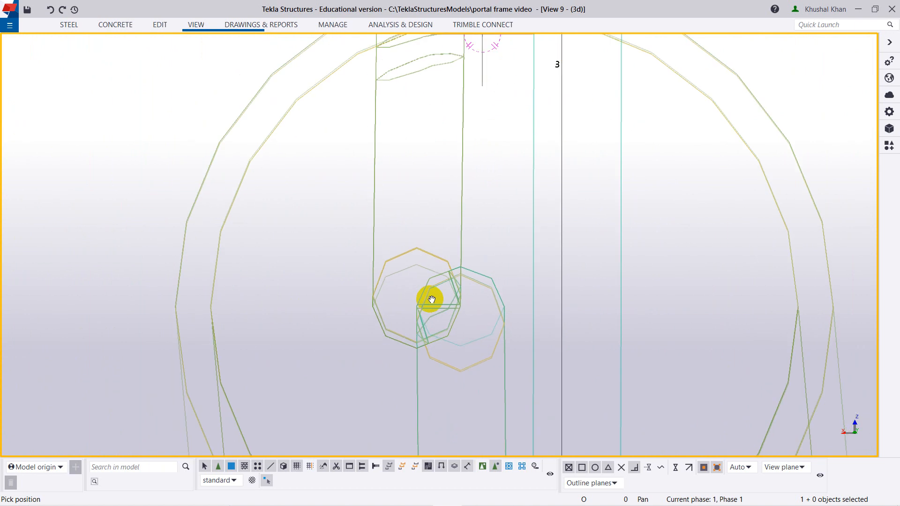
pyautogui.scroll(-3, 432, 306)
pyautogui.scroll(-5, 432, 305)
# Compare the alignment of the rod ends at the strut's free end in wireframe.
pyautogui.keyDown('ctrl'); pyautogui.moveTo(406, 319); pyautogui.dragTo(448, 331, button='middle'); pyautogui.keyUp('ctrl')
pyautogui.scroll(-3, 391, 334)
pyautogui.keyDown('ctrl'); pyautogui.moveTo(391, 335); pyautogui.dragTo(273, 271, button='middle'); pyautogui.keyUp('ctrl')
pyautogui.scroll(6, 273, 271)
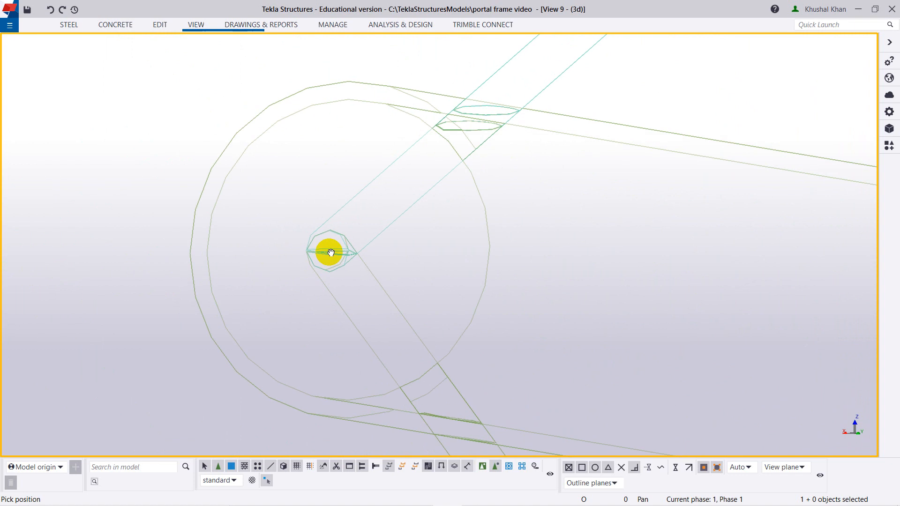
pyautogui.scroll(4, 332, 251)
pyautogui.scroll(2, 332, 250)
pyautogui.scroll(-8, 329, 246)
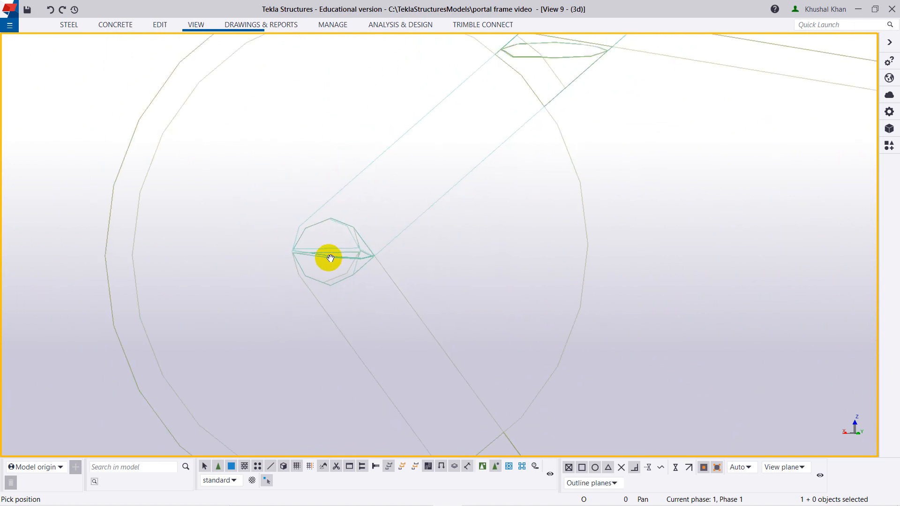
pyautogui.scroll(-6, 327, 265)
pyautogui.keyDown('ctrl'); pyautogui.moveTo(308, 295); pyautogui.dragTo(327, 309, button='middle'); pyautogui.keyUp('ctrl')
pyautogui.scroll(-4, 183, 283)
pyautogui.scroll(-2, 92, 260)
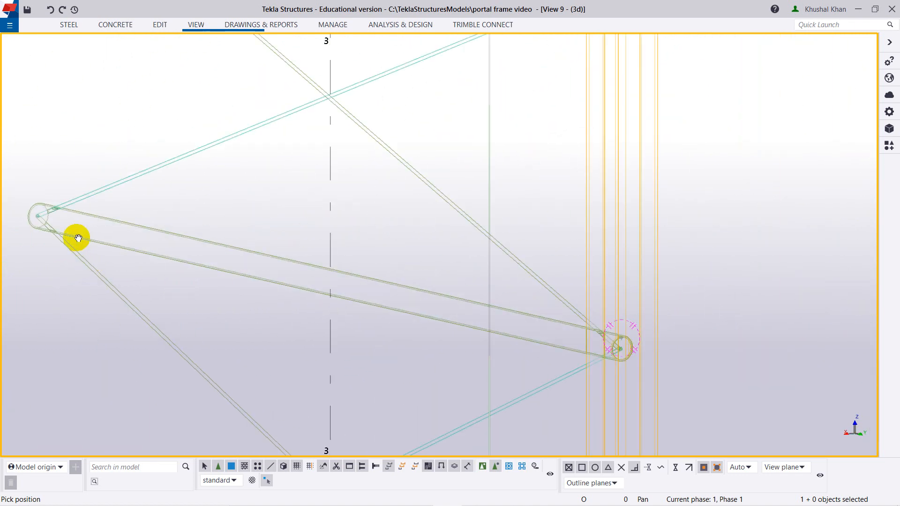
# Set the view's rotation point at the strut's free end and examine the meeting rod ends from several angles.
pyautogui.scroll(-2, 40, 231)
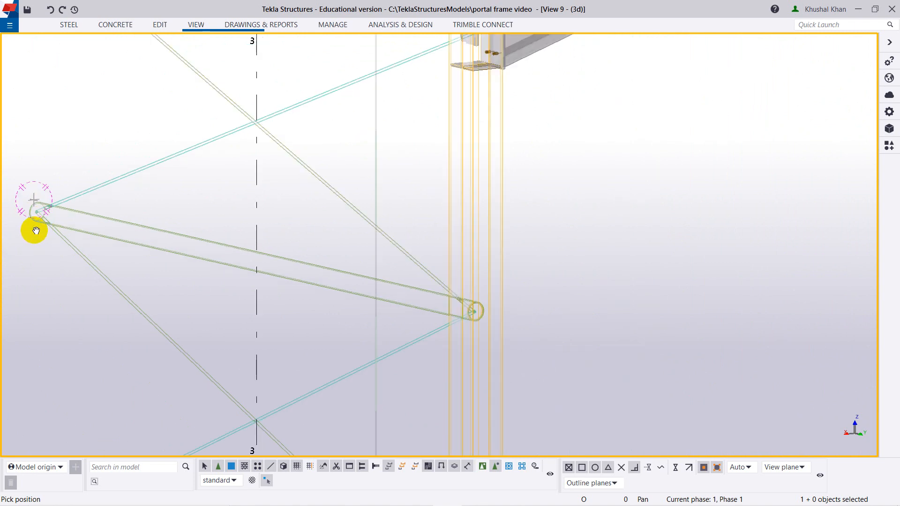
pyautogui.moveTo(35, 231); pyautogui.dragTo(262, 274, button='middle')
pyautogui.moveTo(354, 309); pyautogui.dragTo(265, 273)
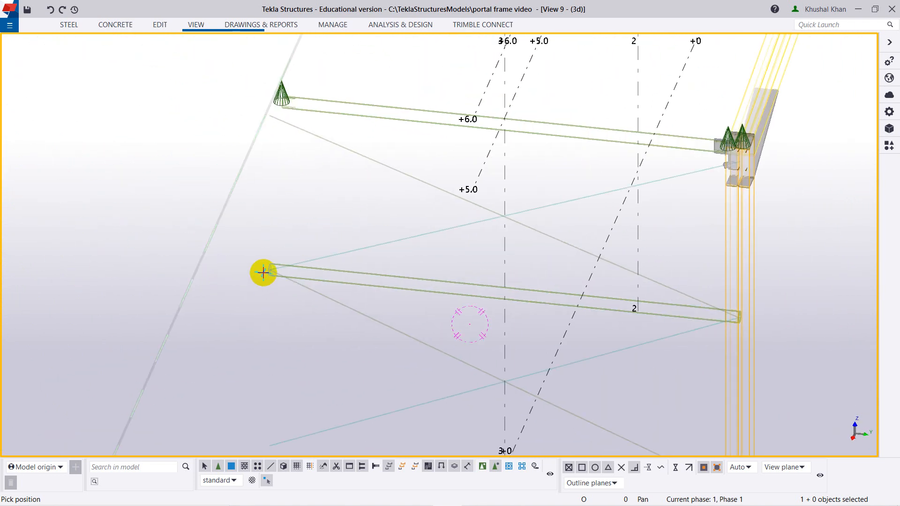
pyautogui.scroll(10, 268, 280)
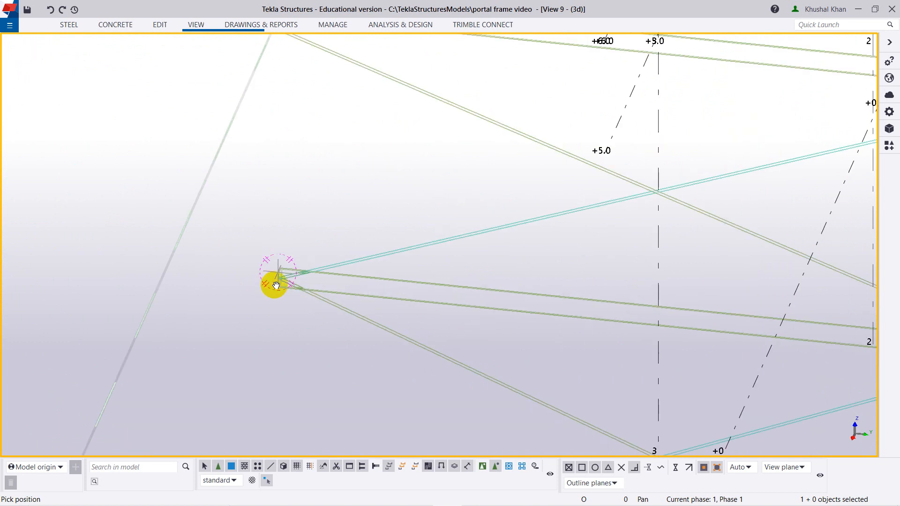
pyautogui.scroll(1, 294, 244)
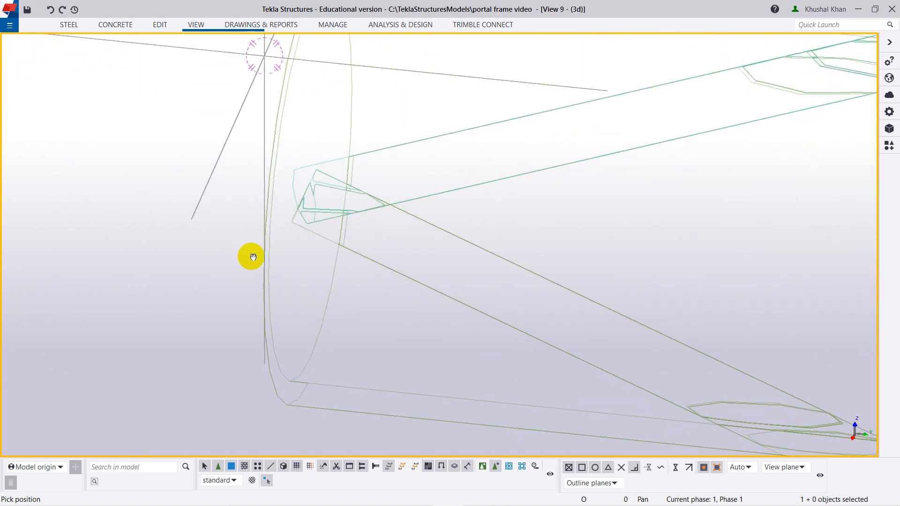
pyautogui.keyDown('ctrl'); pyautogui.moveTo(253, 257); pyautogui.dragTo(317, 285, button='middle'); pyautogui.keyUp('ctrl')
pyautogui.scroll(-1, 251, 257)
pyautogui.scroll(-1, 250, 257)
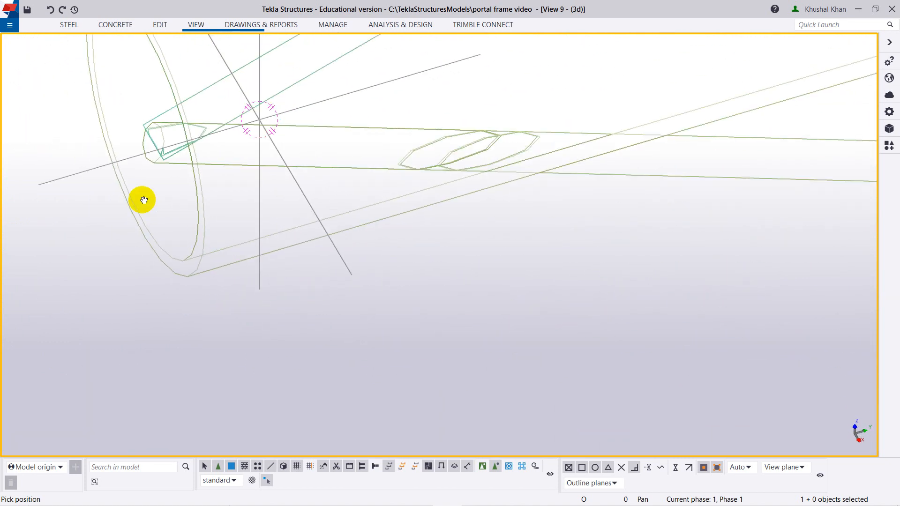
pyautogui.moveTo(145, 199); pyautogui.dragTo(189, 382, button='middle')
pyautogui.scroll(10, 189, 382)
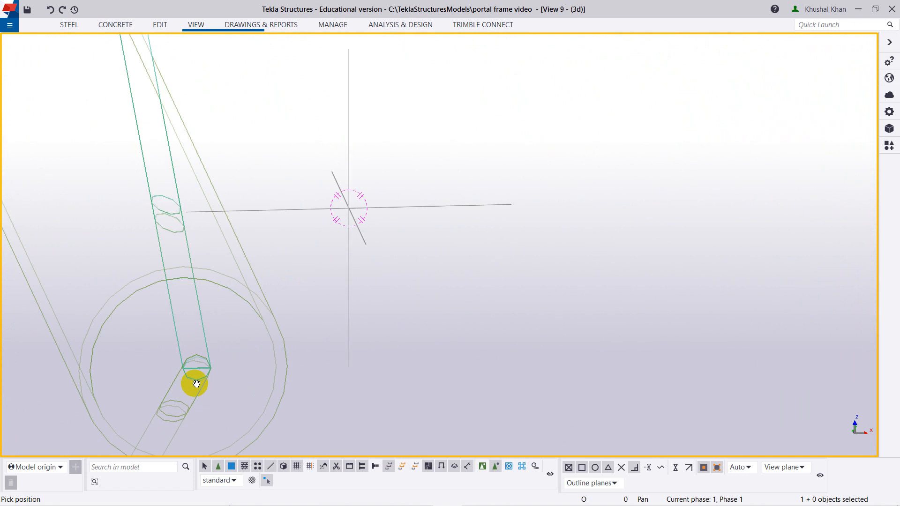
pyautogui.scroll(-4, 196, 371)
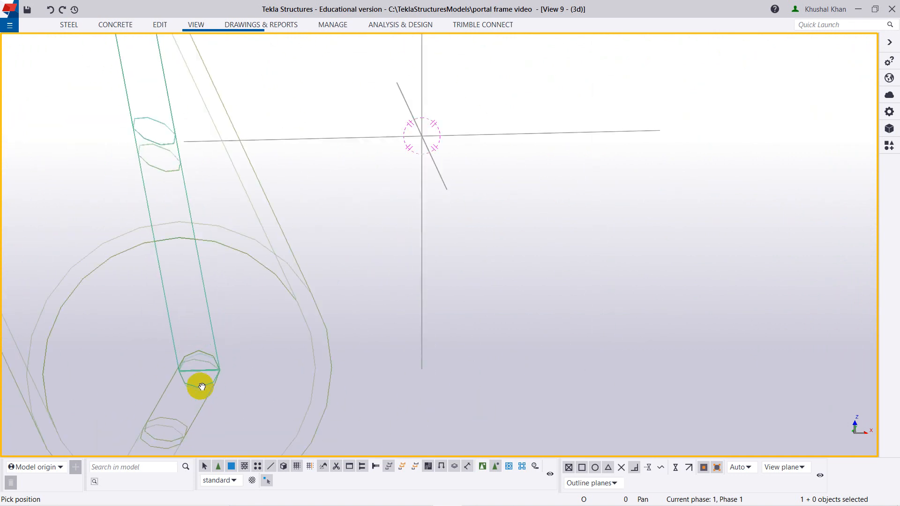
# Examine the rod ends at the free end of the mid-height strut on GRID 1 for comparison.
pyautogui.keyDown('ctrl'); pyautogui.moveTo(216, 357); pyautogui.dragTo(264, 275, button='middle'); pyautogui.keyUp('ctrl')
pyautogui.scroll(-4, 181, 207)
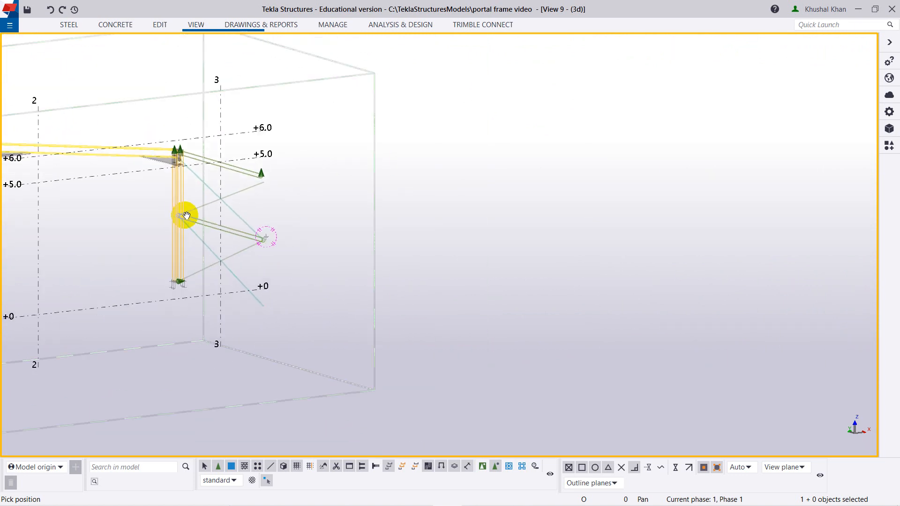
pyautogui.keyDown('ctrl'); pyautogui.moveTo(252, 238); pyautogui.dragTo(205, 264, button='middle'); pyautogui.keyUp('ctrl')
pyautogui.scroll(10, 120, 291)
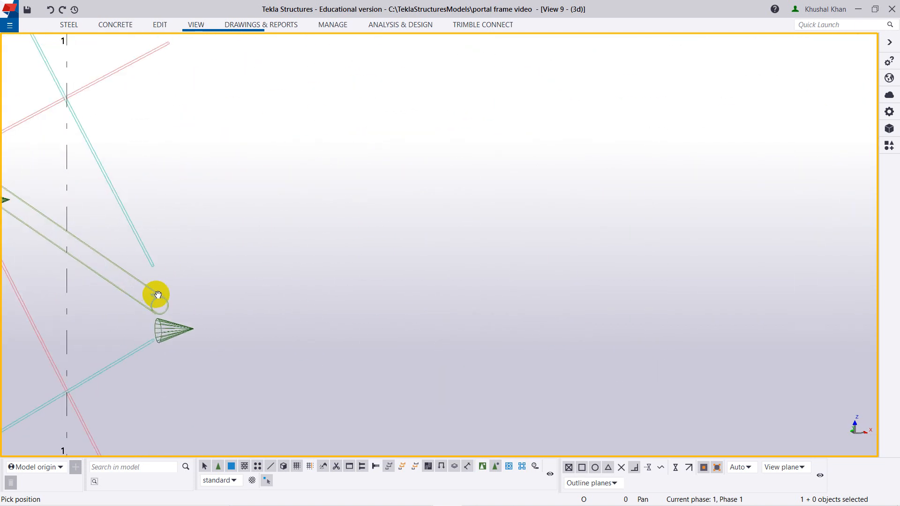
pyautogui.scroll(2, 152, 258)
pyautogui.scroll(-5, 153, 273)
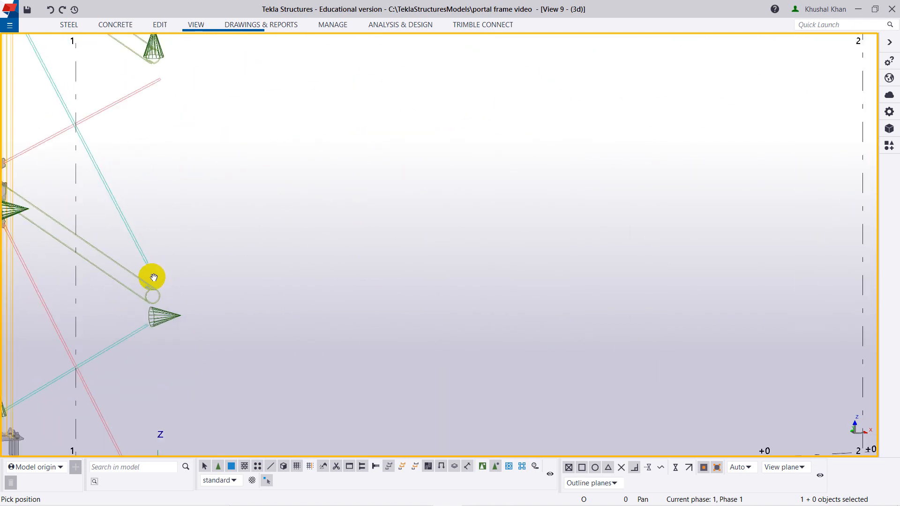
pyautogui.scroll(3, 153, 279)
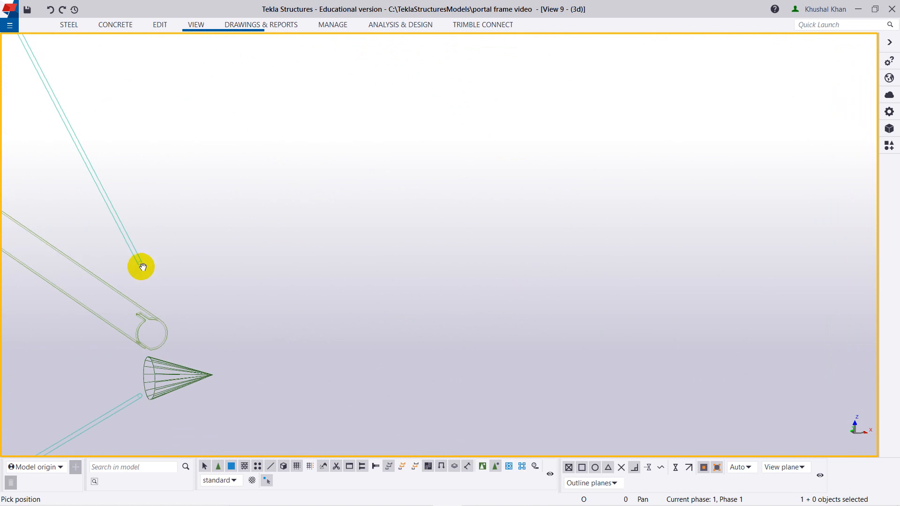
pyautogui.scroll(-5, 143, 265)
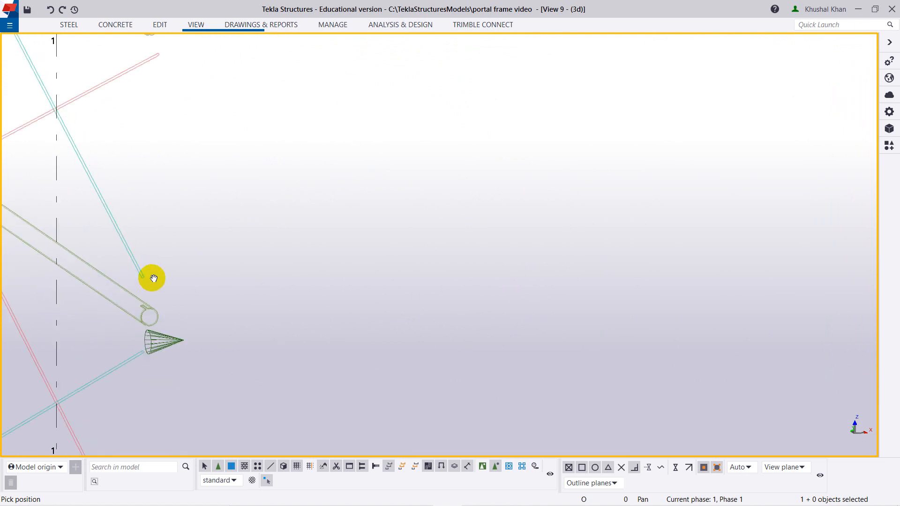
pyautogui.scroll(-5, 151, 258)
pyautogui.scroll(5, 145, 269)
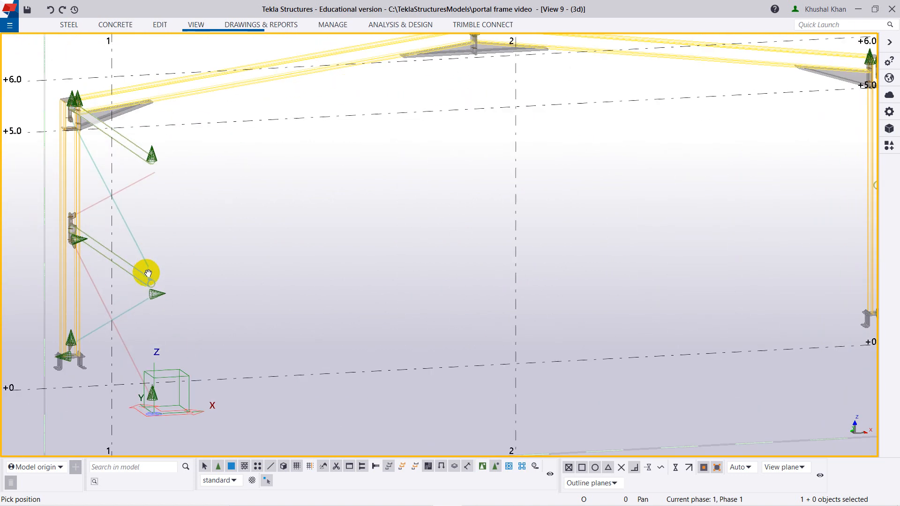
# Examine the rods meeting at the column end of the mid-height strut on GRID 3 from the reverse side.
pyautogui.scroll(-5, 147, 271)
pyautogui.scroll(-4, 260, 281)
pyautogui.moveTo(497, 279)
pyautogui.mouseDown(button='middle')
pyautogui.moveTo(343, 287)
pyautogui.moveTo(303, 279)
pyautogui.moveTo(329, 285)
pyautogui.mouseUp(button='middle')
pyautogui.scroll(7, 428, 273)
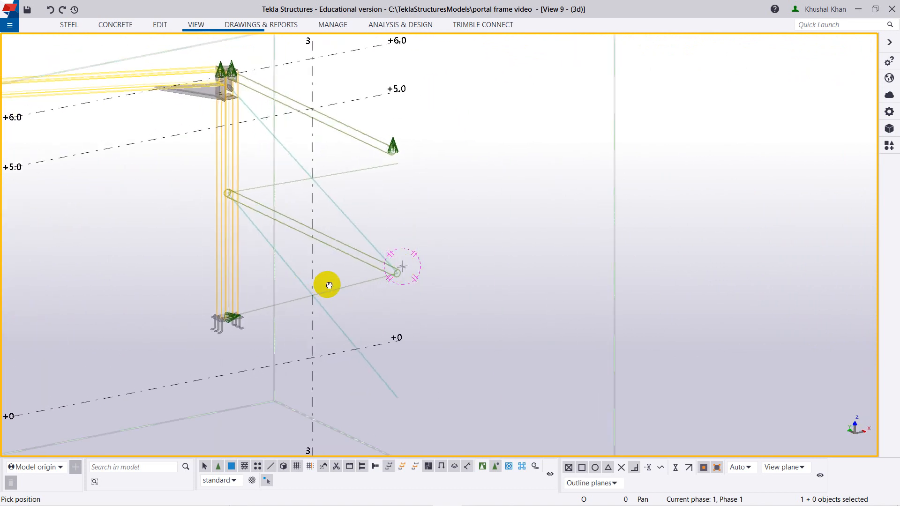
pyautogui.moveTo(400, 271)
pyautogui.keyDown('ctrl'); pyautogui.mouseDown(button='middle')
pyautogui.moveTo(182, 267)
pyautogui.moveTo(304, 286)
pyautogui.moveTo(54, 337)
pyautogui.moveTo(272, 367)
pyautogui.moveTo(227, 291)
pyautogui.moveTo(233, 353)
pyautogui.moveTo(268, 346)
pyautogui.mouseUp(button='middle'); pyautogui.keyUp('ctrl')
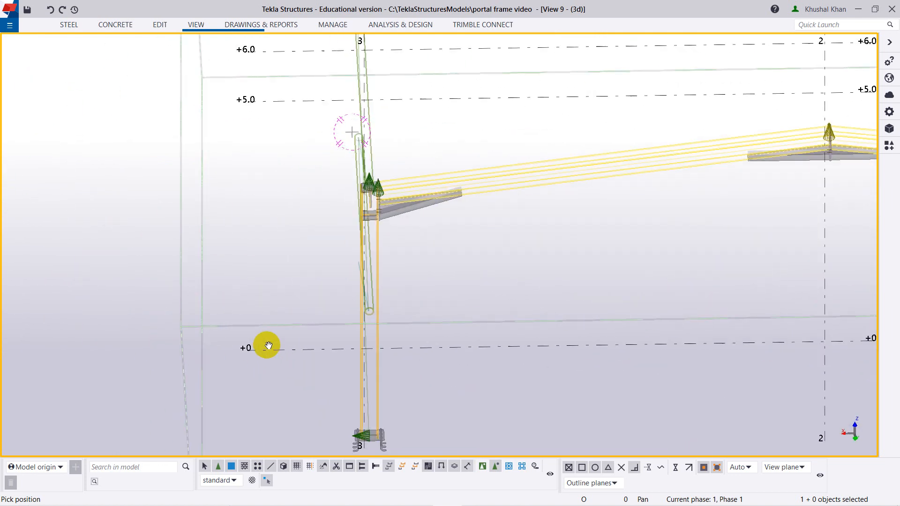
pyautogui.moveTo(356, 220)
pyautogui.keyDown('ctrl'); pyautogui.mouseDown(button='middle')
pyautogui.moveTo(392, 315)
pyautogui.moveTo(378, 301)
pyautogui.moveTo(399, 266)
pyautogui.mouseUp(button='middle'); pyautogui.keyUp('ctrl')
pyautogui.scroll(10, 410, 197)
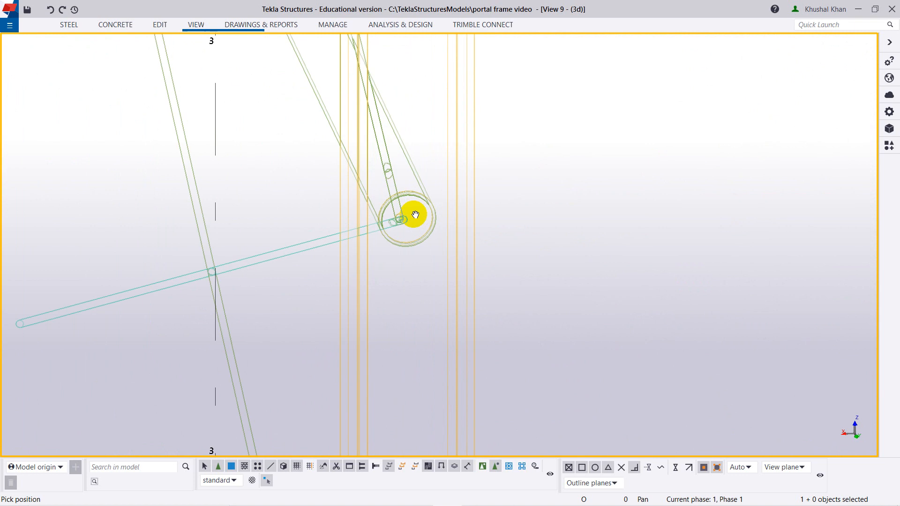
pyautogui.scroll(-10, 391, 242)
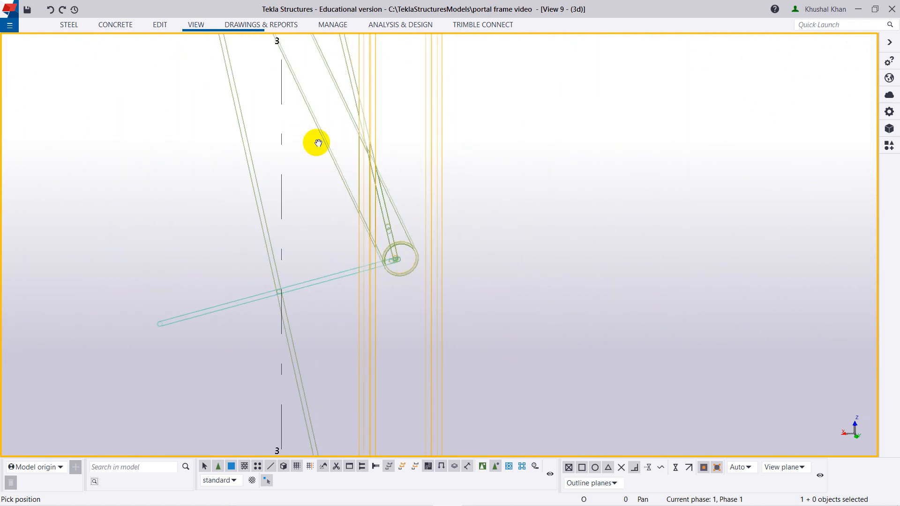
pyautogui.keyDown('ctrl'); pyautogui.moveTo(330, 191); pyautogui.dragTo(325, 192, button='middle'); pyautogui.keyUp('ctrl')
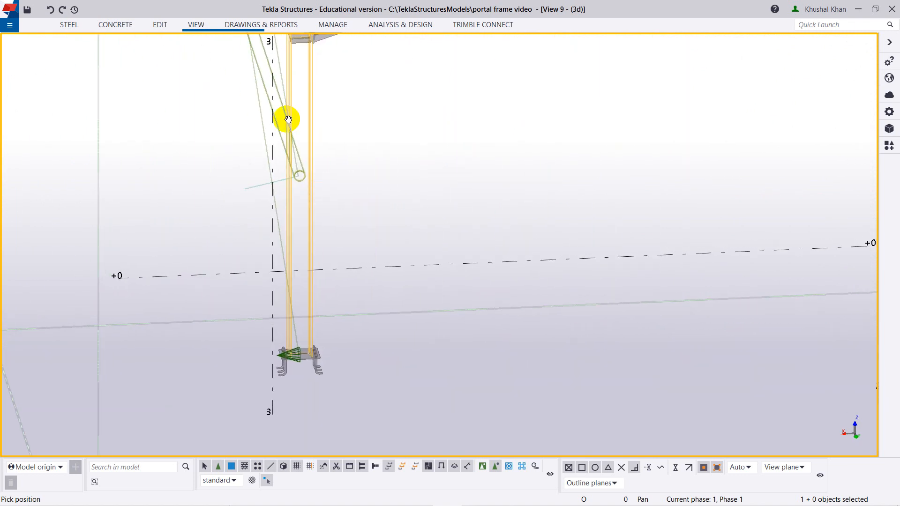
pyautogui.moveTo(328, 111); pyautogui.dragTo(363, 264, button='middle')
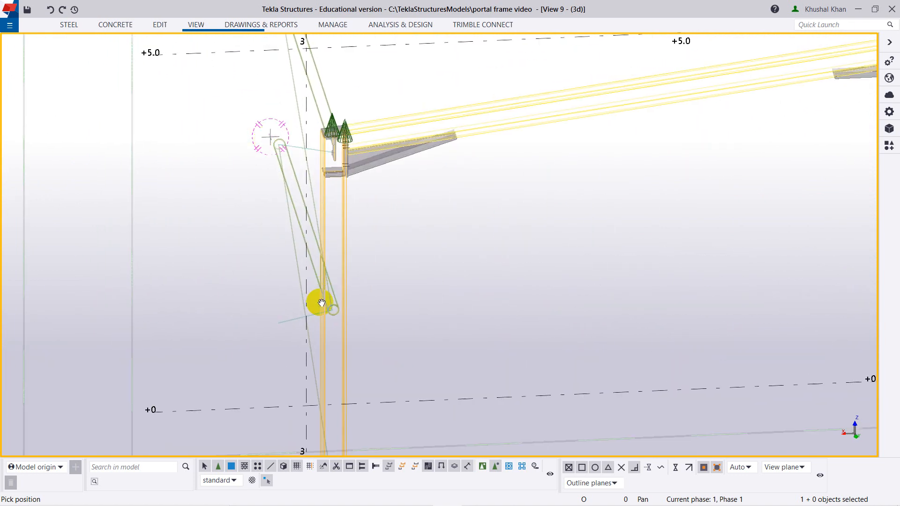
pyautogui.scroll(8, 321, 303)
pyautogui.scroll(-6, 337, 315)
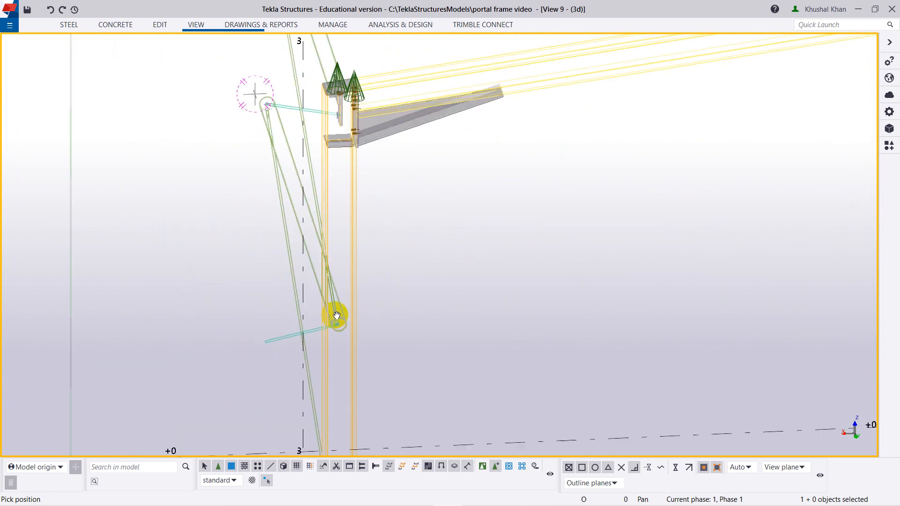
# Inspect the GRID 3 crossed rods in relation to both strut ends, finishing with a close look at the column end.
pyautogui.scroll(-3, 336, 315)
pyautogui.keyDown('ctrl'); pyautogui.moveTo(343, 340); pyautogui.dragTo(342, 340); pyautogui.keyUp('ctrl')
pyautogui.keyDown('ctrl'); pyautogui.moveTo(342, 339); pyautogui.dragTo(253, 238, button='middle'); pyautogui.keyUp('ctrl')
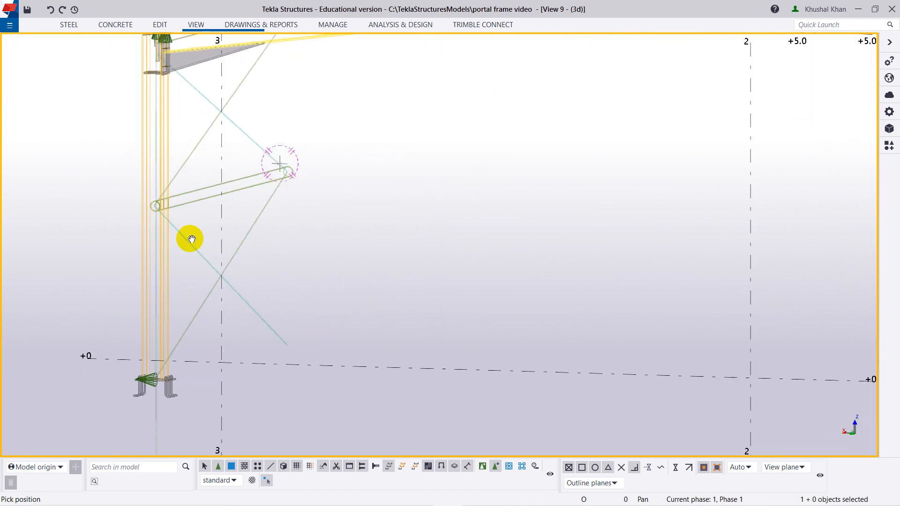
pyautogui.moveTo(182, 242)
pyautogui.keyDown('ctrl'); pyautogui.mouseDown(button='middle')
pyautogui.moveTo(169, 243)
pyautogui.moveTo(186, 249)
pyautogui.mouseUp(button='middle'); pyautogui.keyUp('ctrl')
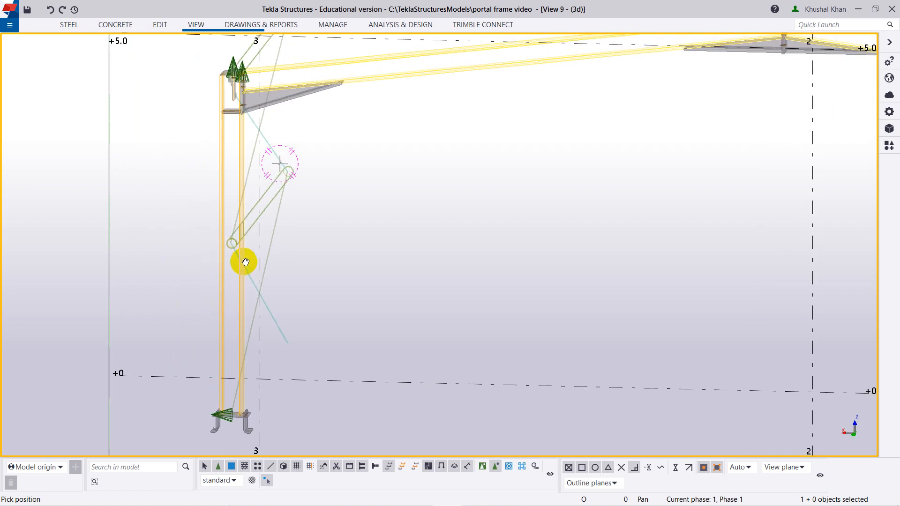
pyautogui.scroll(5, 227, 244)
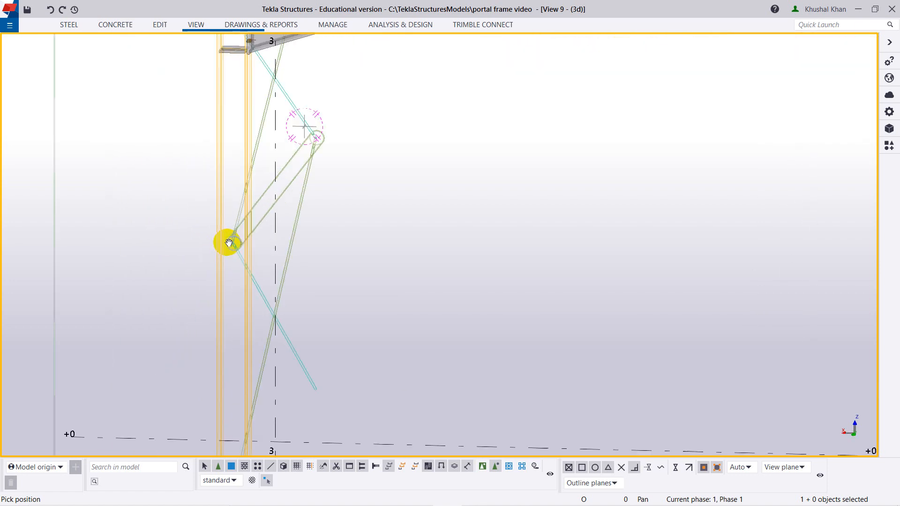
pyautogui.scroll(2, 234, 244)
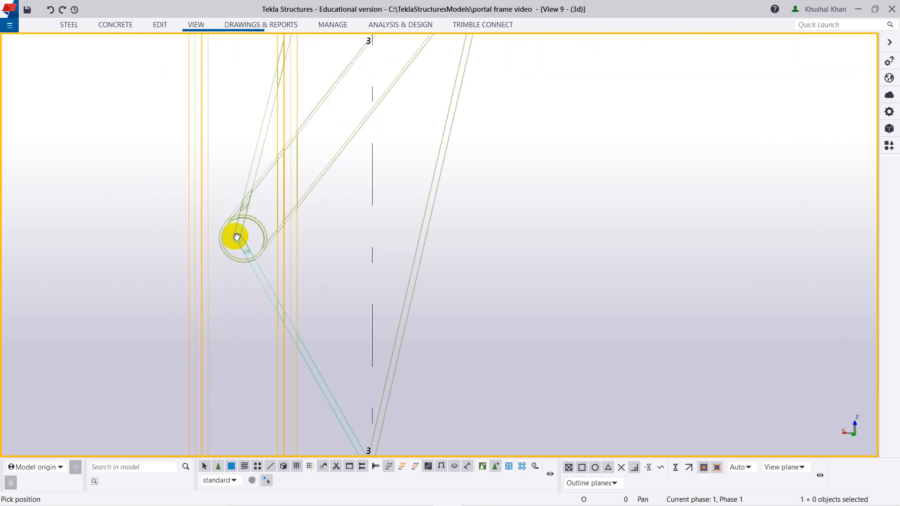
pyautogui.keyDown('ctrl'); pyautogui.moveTo(239, 229); pyautogui.dragTo(257, 172, button='middle'); pyautogui.keyUp('ctrl')
pyautogui.rightClick(409, 172)
pyautogui.click(424, 173)
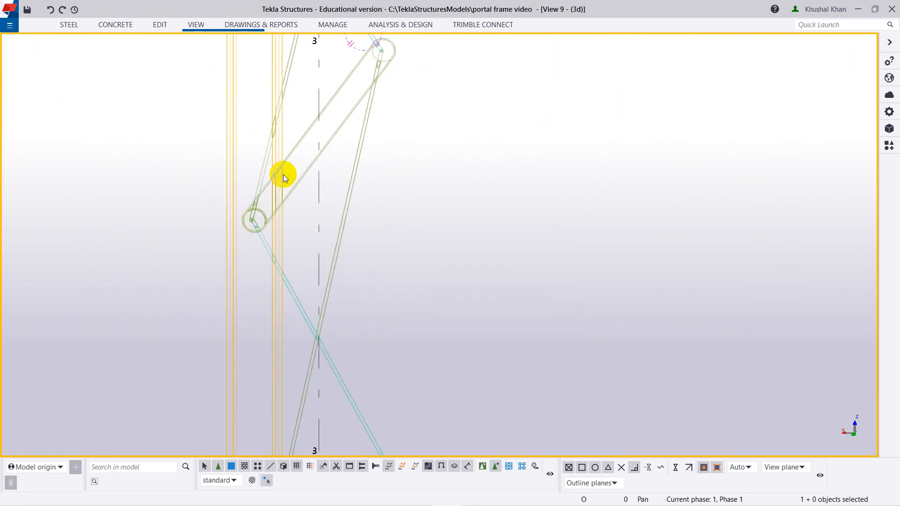
# Highlight the upper diagonal rod and the lower diagonal rod in turn to identify which ones meet at the strut's column end.
pyautogui.click(262, 174)
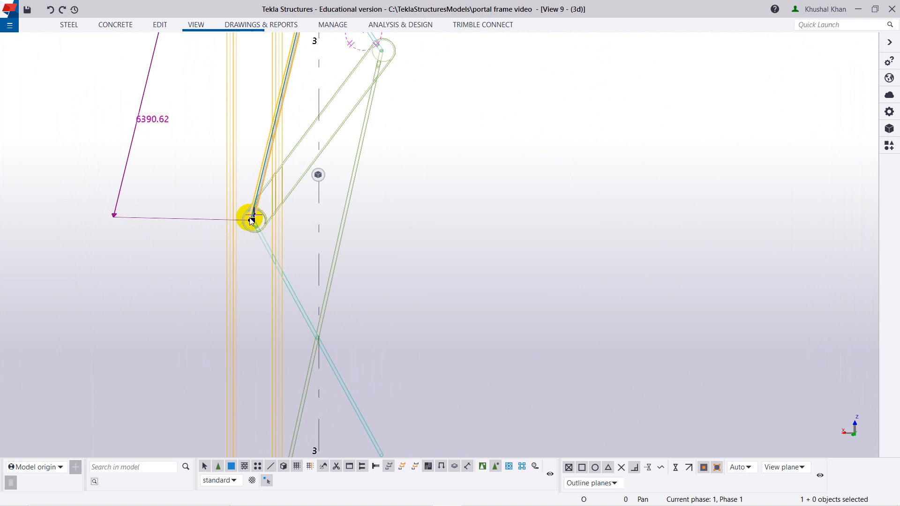
pyautogui.rightClick(394, 225)
pyautogui.click(407, 229)
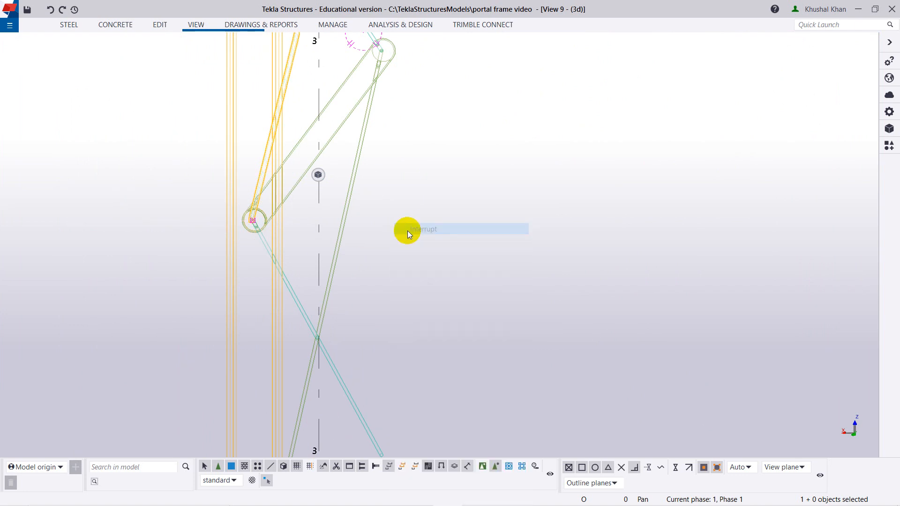
pyautogui.click(287, 282)
pyautogui.rightClick(448, 222)
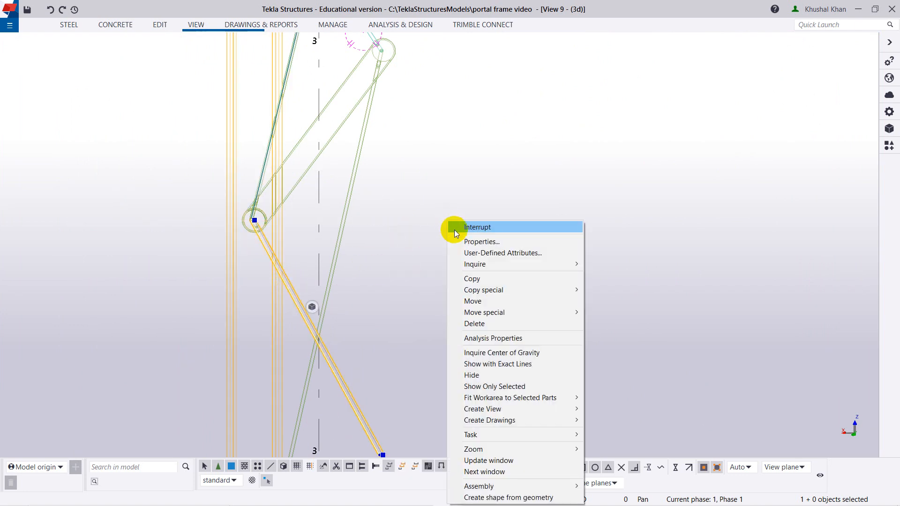
pyautogui.click(454, 229)
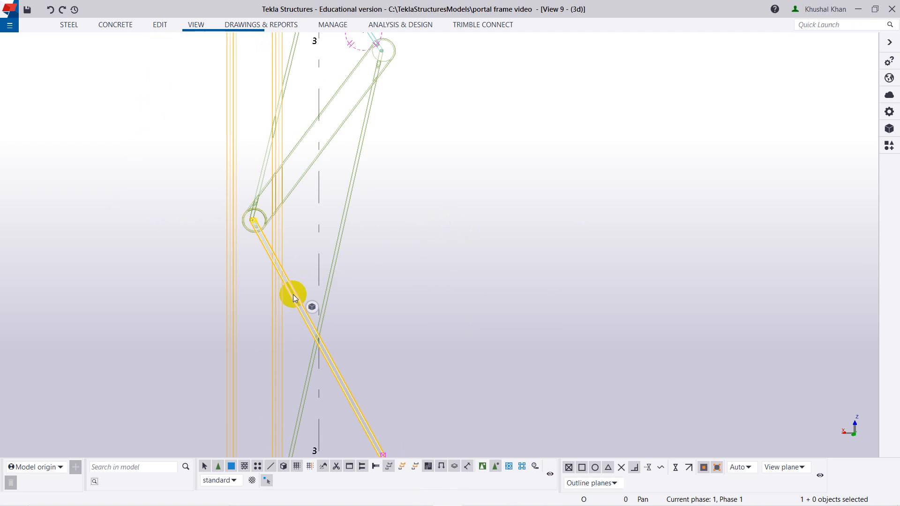
# Select the upper diagonal rod that ends inside the strut at the GRID 3 column.
pyautogui.scroll(4, 248, 244)
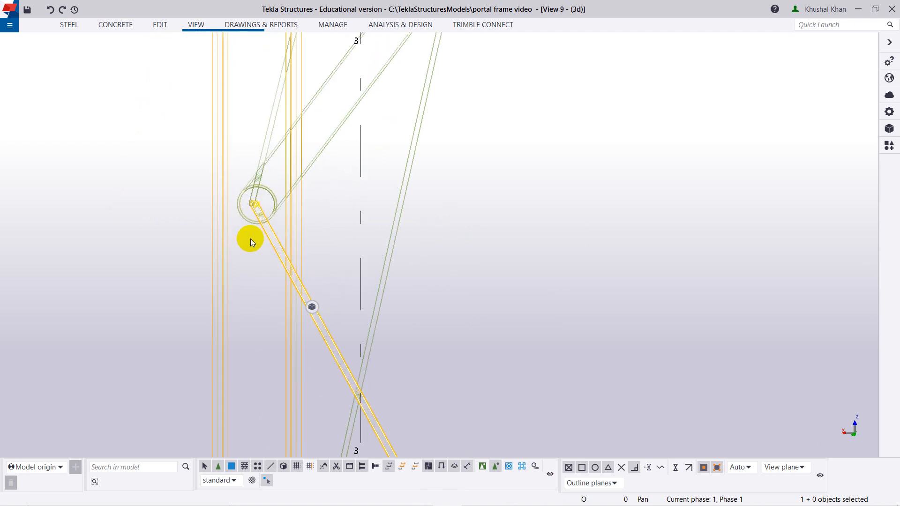
pyautogui.moveTo(246, 250); pyautogui.dragTo(232, 188, button='middle')
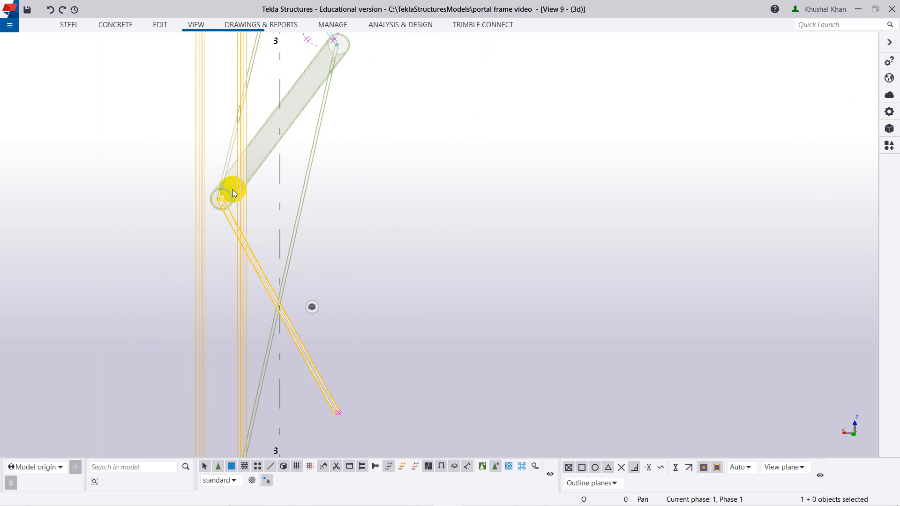
pyautogui.hotkey('ctrl', 't')
pyautogui.moveTo(232, 189); pyautogui.dragTo(224, 178)
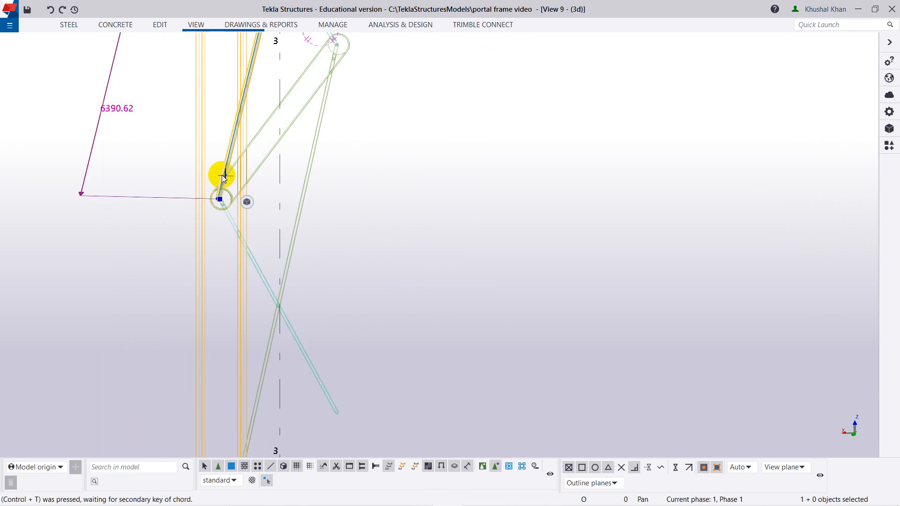
pyautogui.press('Escape')
pyautogui.rightClick(381, 190)
pyautogui.click(396, 194)
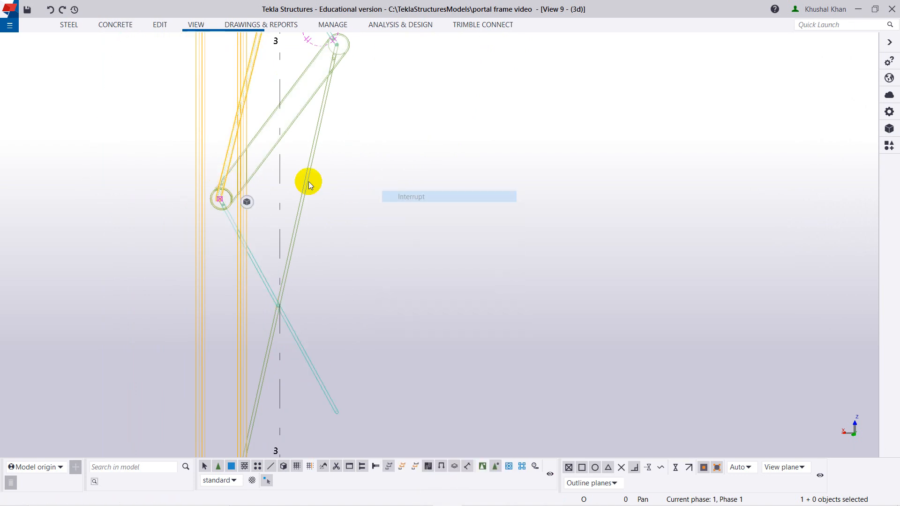
# Set the view's rotation point near the selected upper rod and examine its end against the lower rod inside the strut.
pyautogui.click(230, 175)
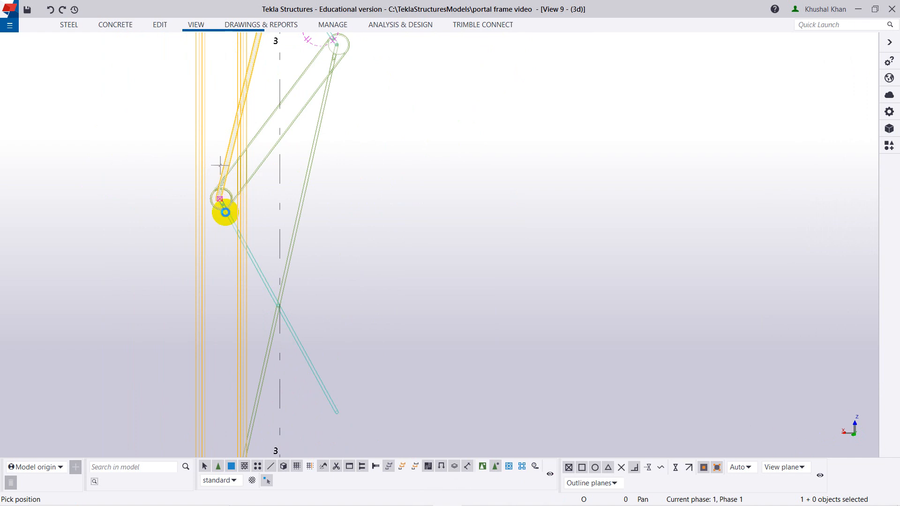
pyautogui.moveTo(211, 210); pyautogui.dragTo(238, 221, button='middle')
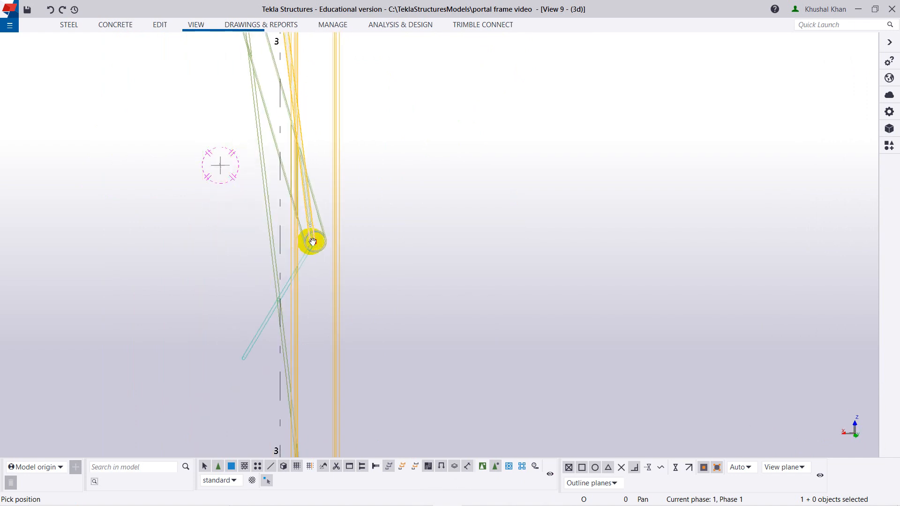
pyautogui.scroll(10, 313, 242)
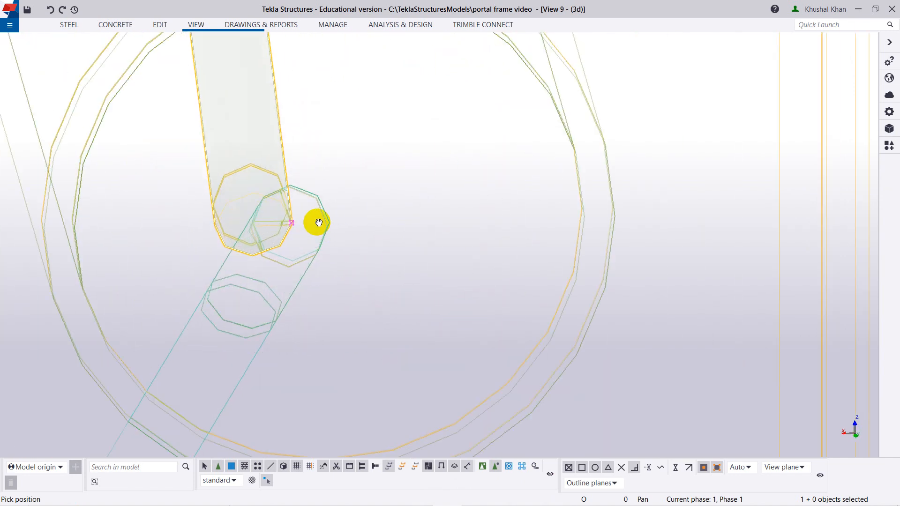
pyautogui.scroll(-10, 321, 283)
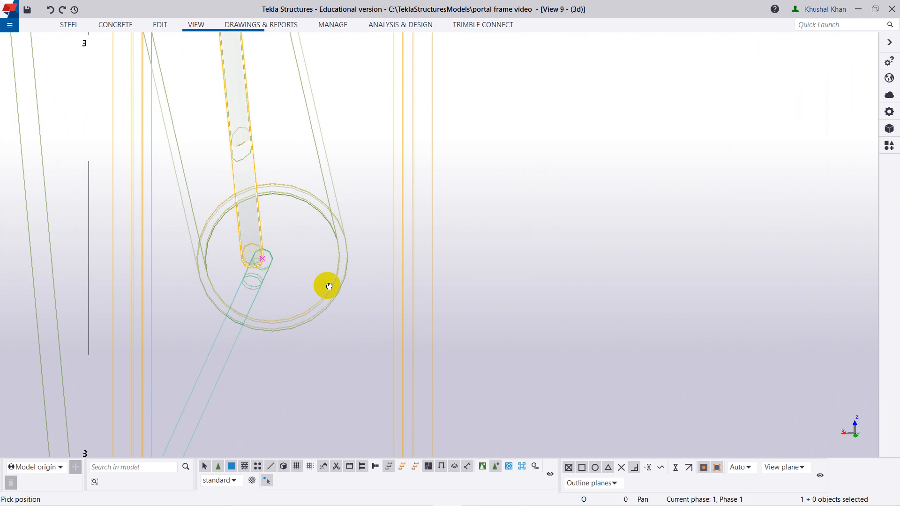
pyautogui.scroll(-4, 319, 281)
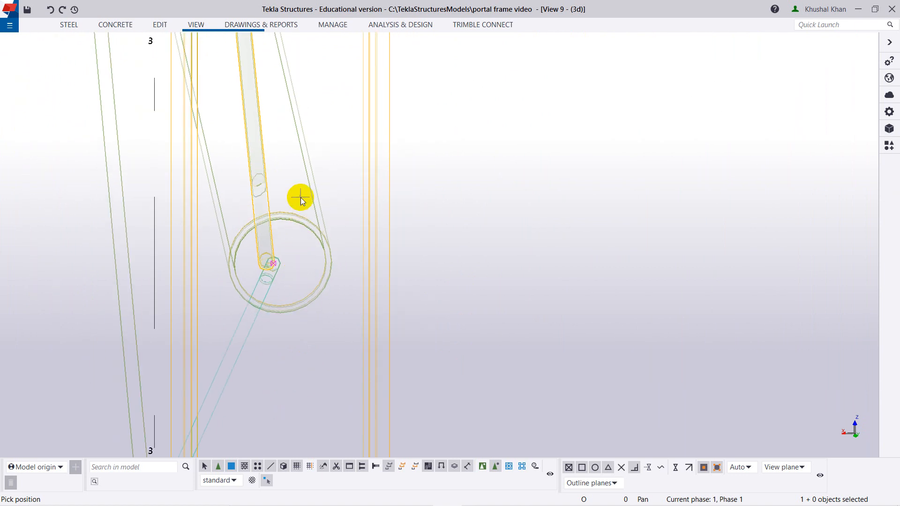
pyautogui.rightClick(437, 229)
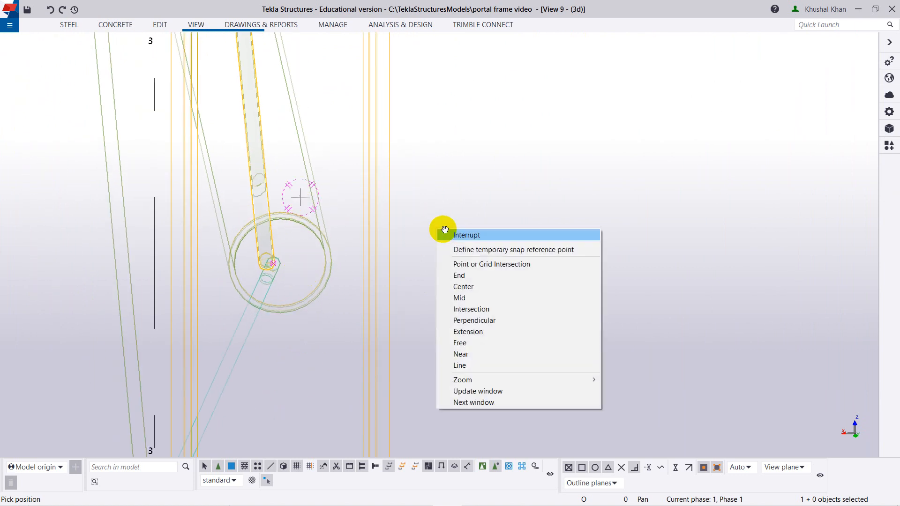
pyautogui.click(441, 232)
# Check the alignment of the selected upper rod's end with the lower rod's end inside the strut at close range from another angle.
pyautogui.scroll(-3, 324, 295)
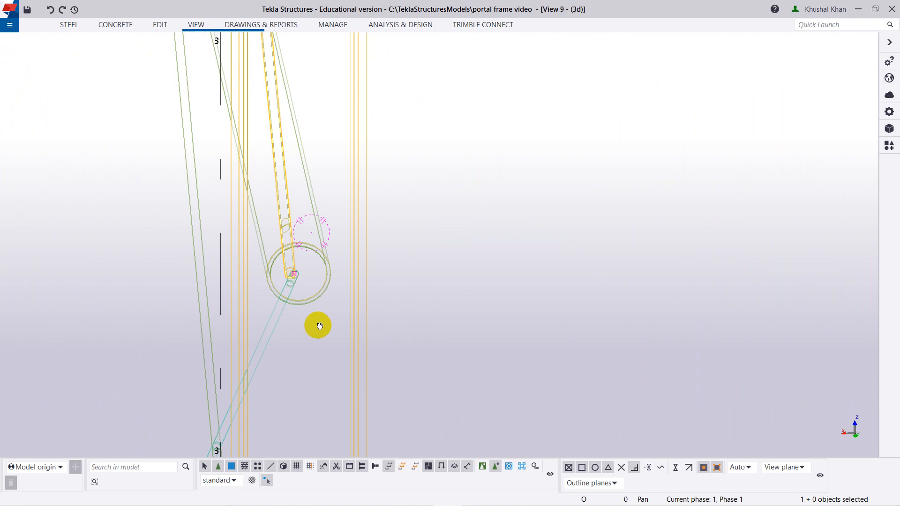
pyautogui.keyDown('ctrl'); pyautogui.moveTo(317, 325); pyautogui.dragTo(309, 323, button='middle'); pyautogui.keyUp('ctrl')
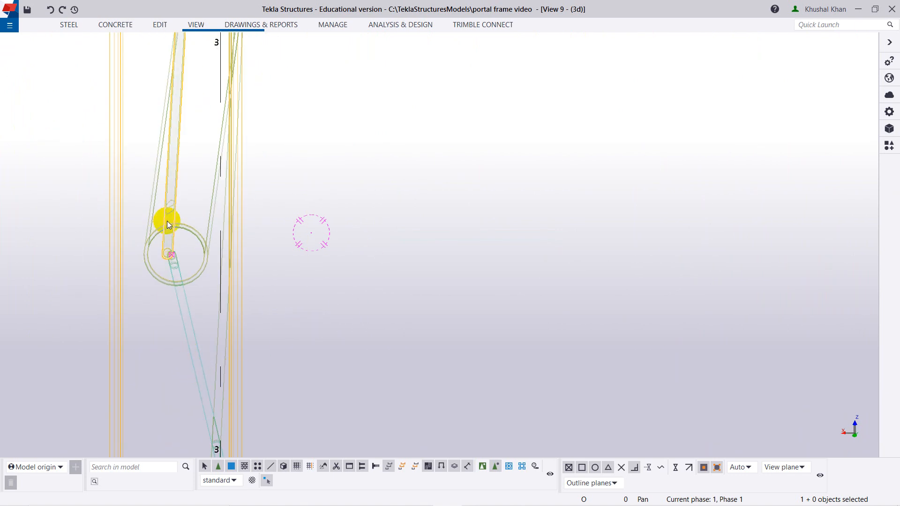
pyautogui.scroll(2, 167, 272)
pyautogui.scroll(2, 168, 276)
pyautogui.moveTo(168, 265); pyautogui.dragTo(173, 268, button='middle')
pyautogui.moveTo(264, 313); pyautogui.dragTo(269, 313, button='middle')
pyautogui.scroll(2, 483, 318)
pyautogui.keyDown('ctrl'); pyautogui.moveTo(537, 367); pyautogui.dragTo(529, 366, button='middle'); pyautogui.keyUp('ctrl')
pyautogui.scroll(-3, 234, 262)
pyautogui.moveTo(182, 219); pyautogui.dragTo(367, 263, button='middle')
pyautogui.scroll(2, 308, 237)
pyautogui.scroll(5, 308, 240)
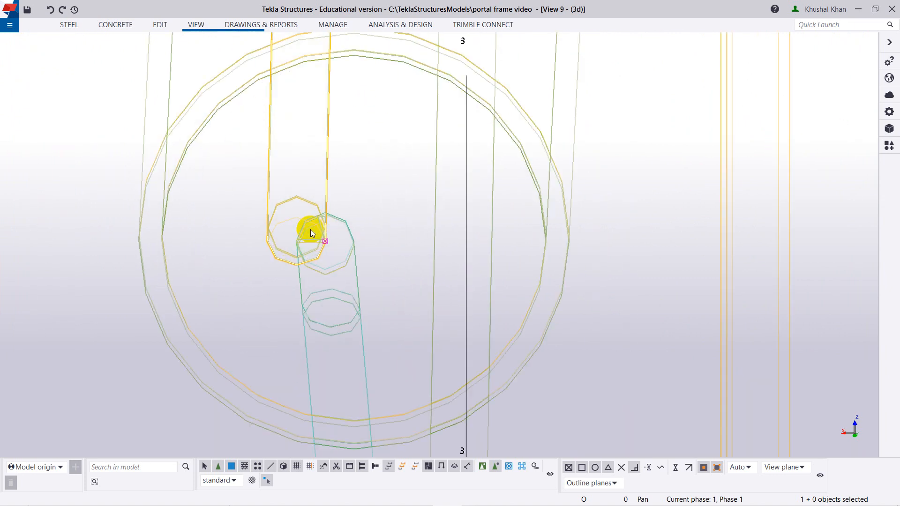
# Deselect the upper rod and select the lower diagonal rod that ends inside the strut at the GRID 3 column.
pyautogui.rightClick(387, 191)
pyautogui.click(387, 192)
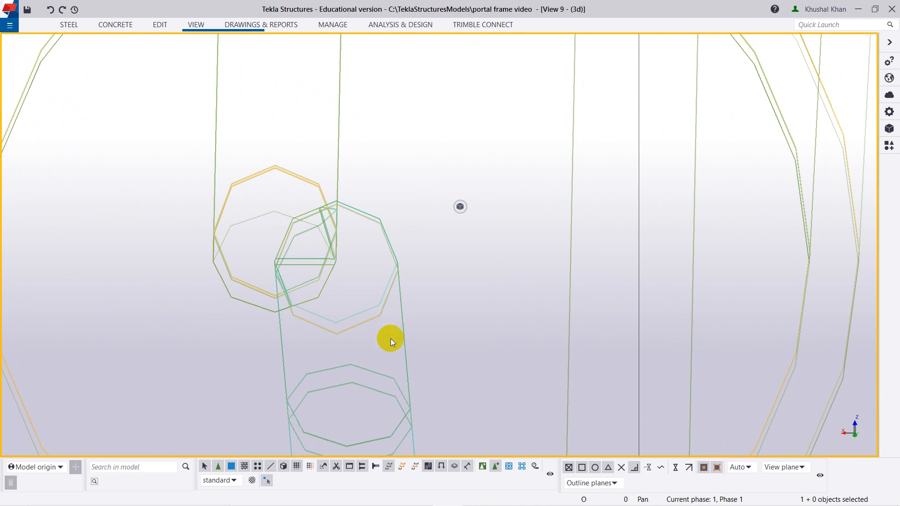
pyautogui.scroll(-4, 389, 347)
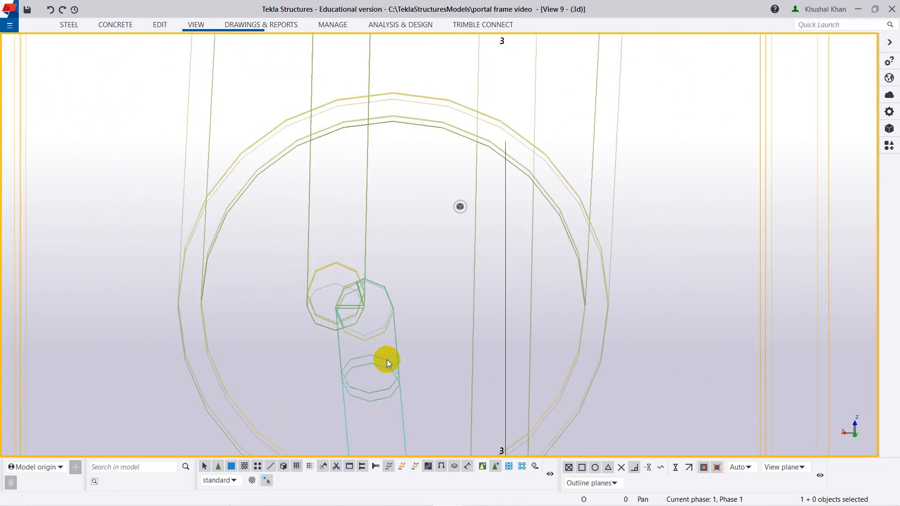
pyautogui.scroll(-5, 386, 406)
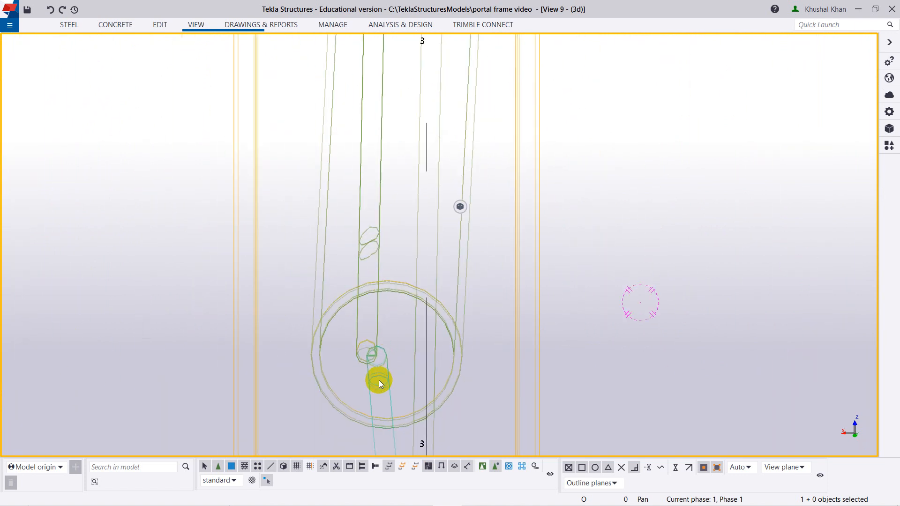
pyautogui.scroll(-3, 381, 392)
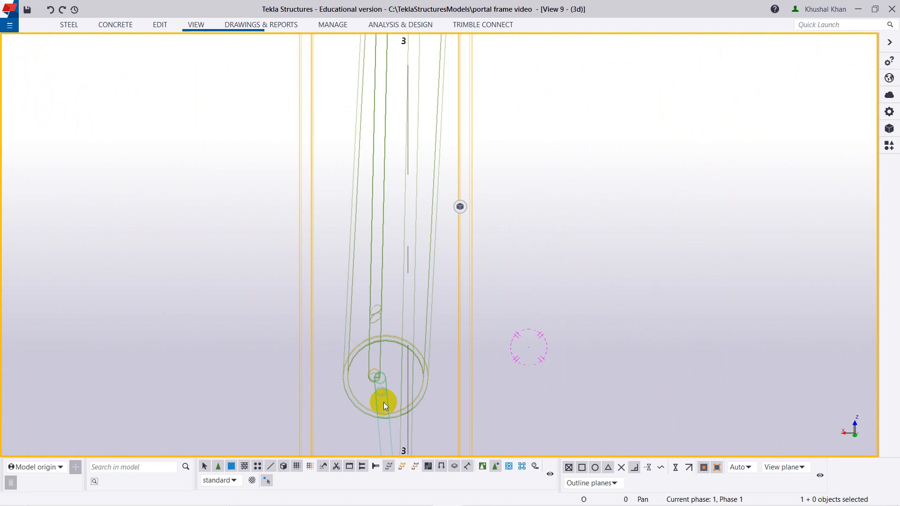
pyautogui.click(382, 404)
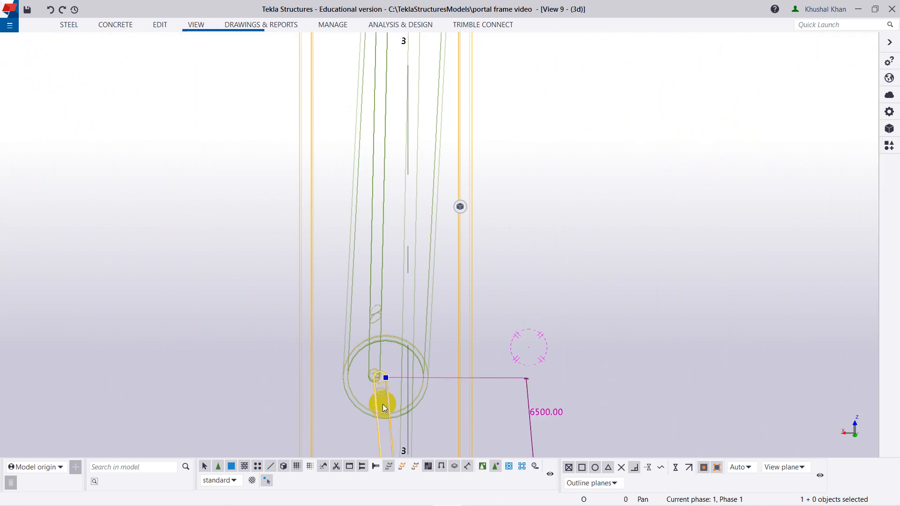
pyautogui.scroll(8, 378, 361)
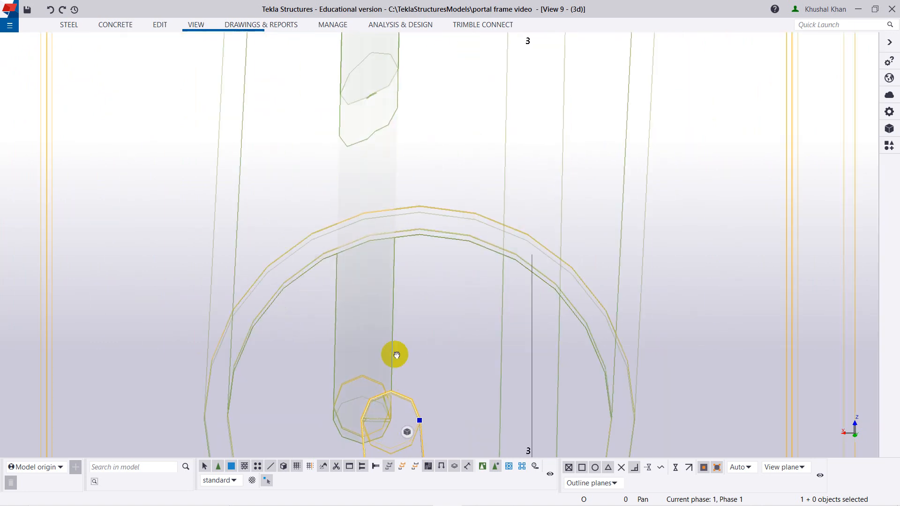
pyautogui.scroll(5, 402, 312)
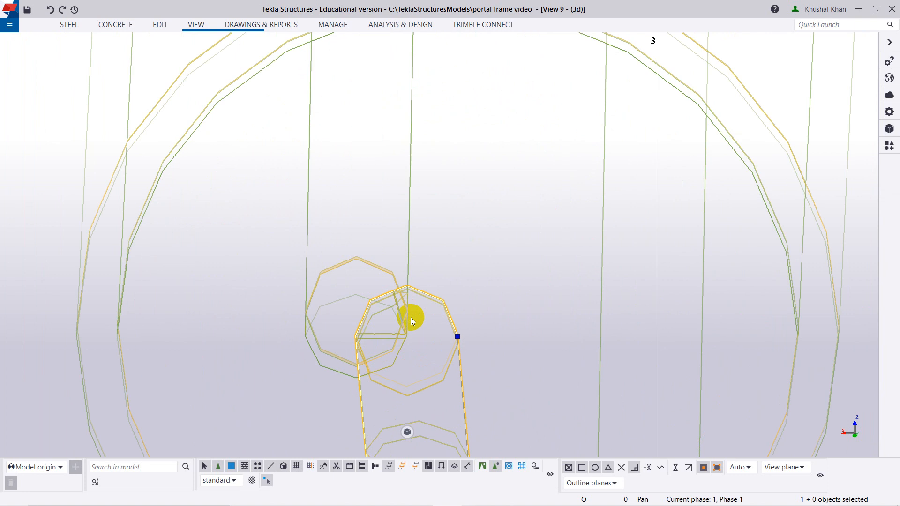
# Move the lower rod linearly by dX 10.00, picked between the two rod ends, without expanding the view depth.
pyautogui.rightClick(420, 326)
pyautogui.moveTo(530, 132)
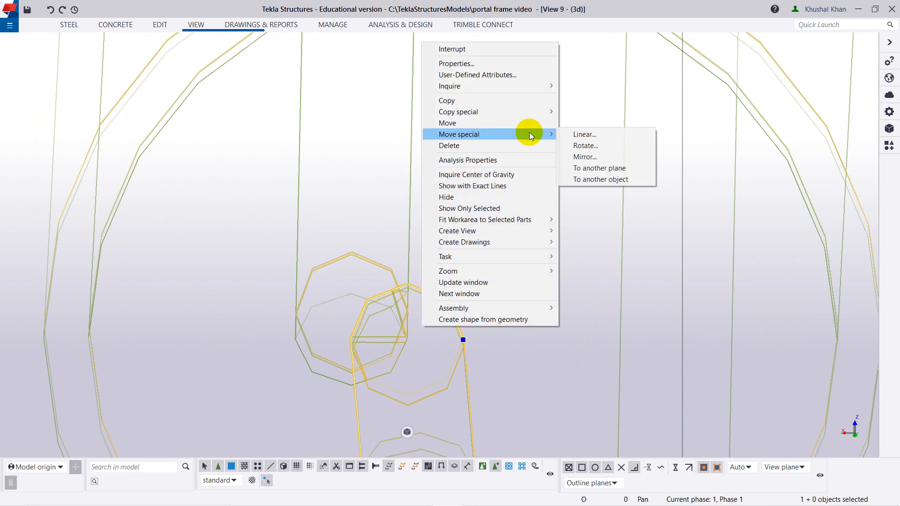
pyautogui.click(584, 134)
pyautogui.click(609, 246)
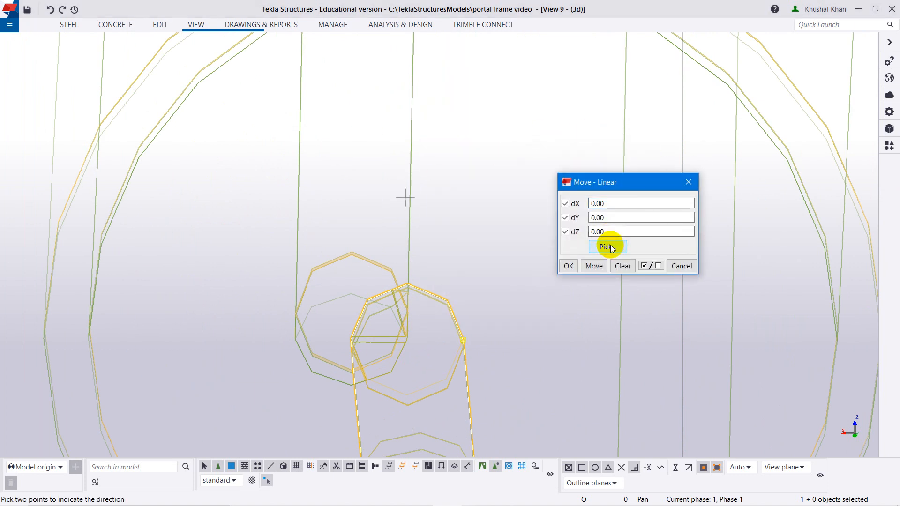
pyautogui.click(407, 283)
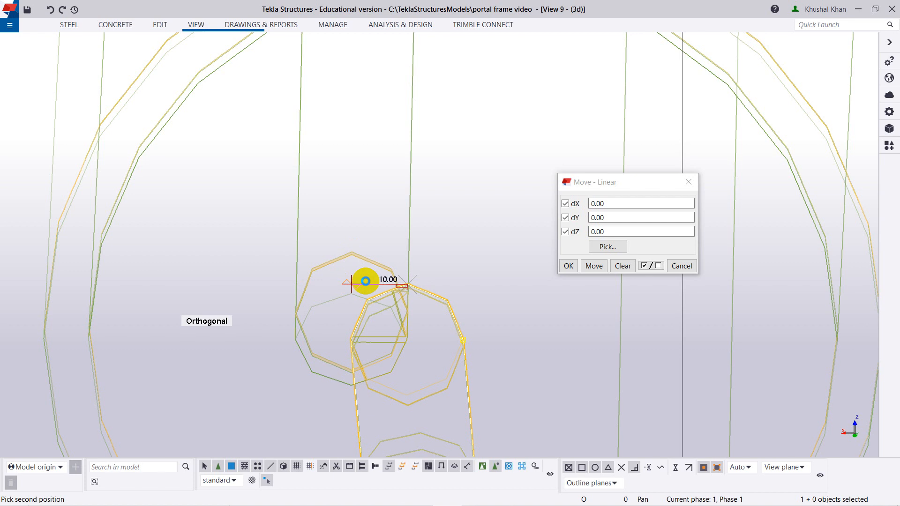
pyautogui.click(447, 270)
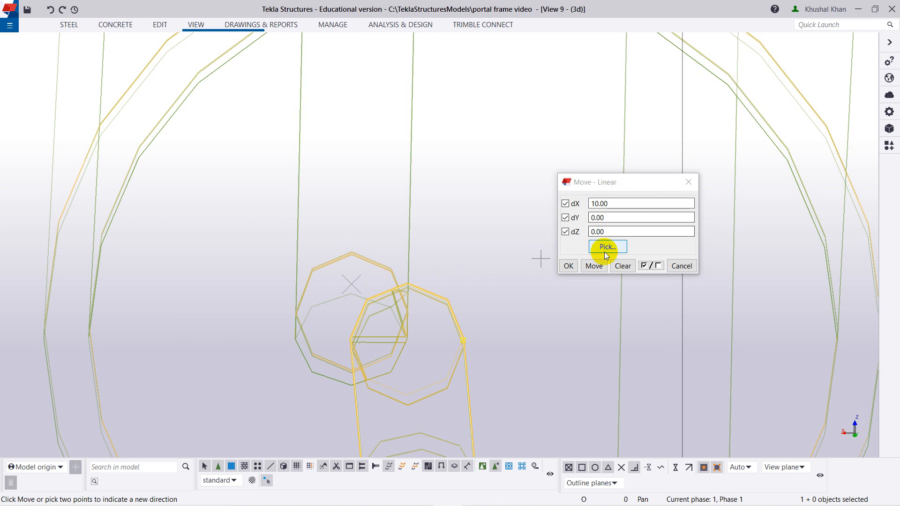
pyautogui.click(594, 266)
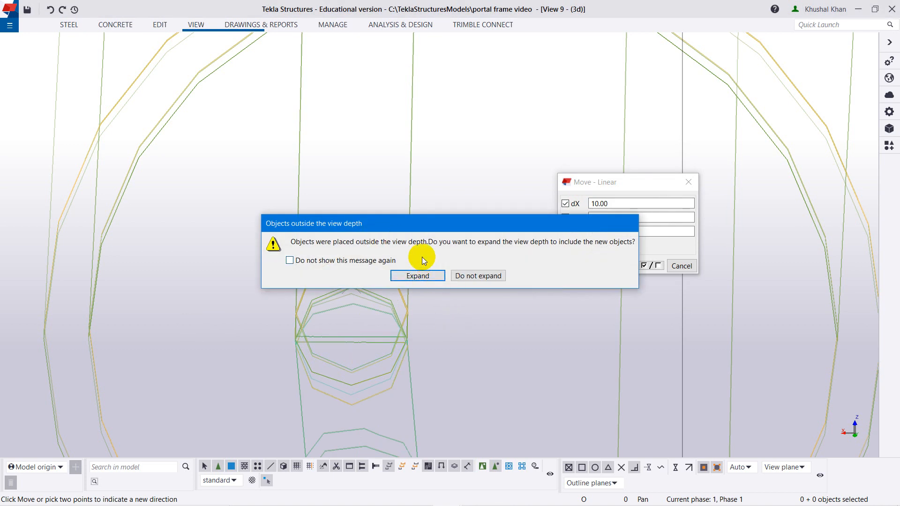
pyautogui.click(475, 276)
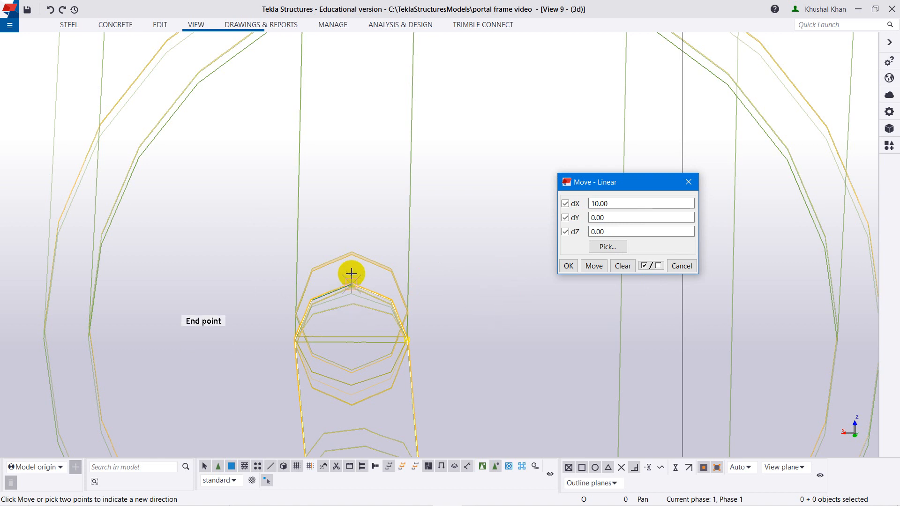
pyautogui.scroll(-5, 378, 345)
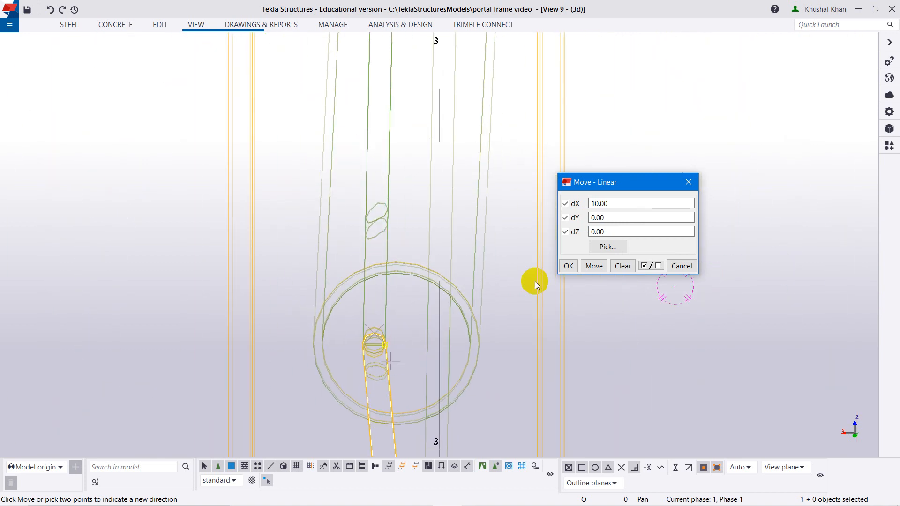
pyautogui.click(568, 266)
# End the move command and redraw the view to clear the temporary pick marks.
pyautogui.scroll(-4, 393, 342)
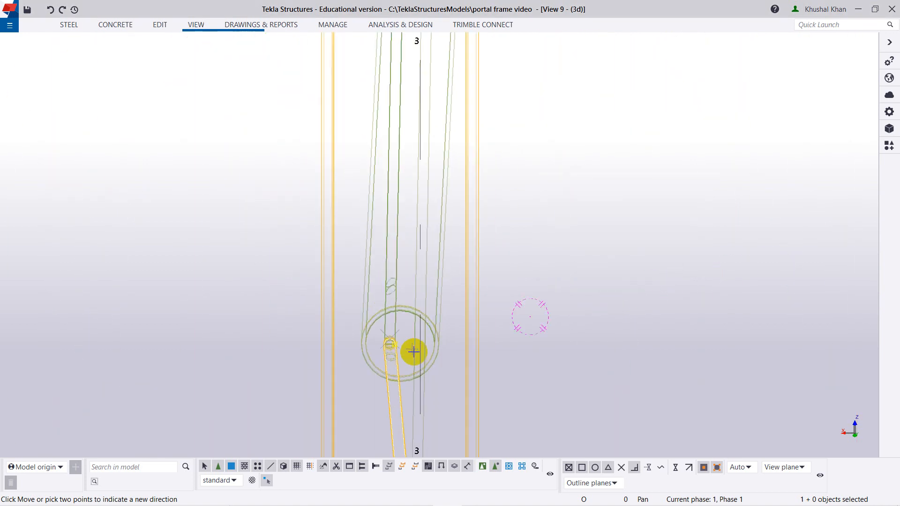
pyautogui.keyDown('ctrl'); pyautogui.moveTo(414, 351); pyautogui.dragTo(536, 331, button='middle'); pyautogui.keyUp('ctrl')
pyautogui.scroll(-2, 604, 317)
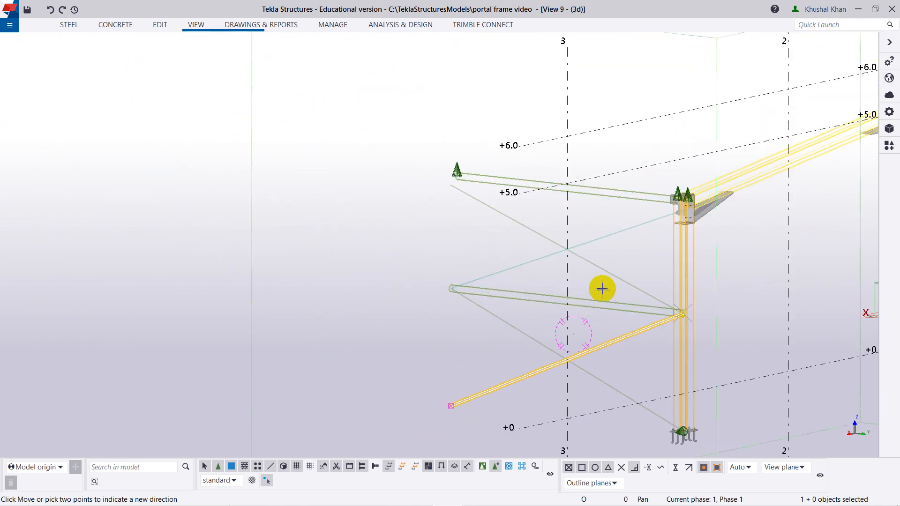
pyautogui.rightClick(401, 215)
pyautogui.click(403, 216)
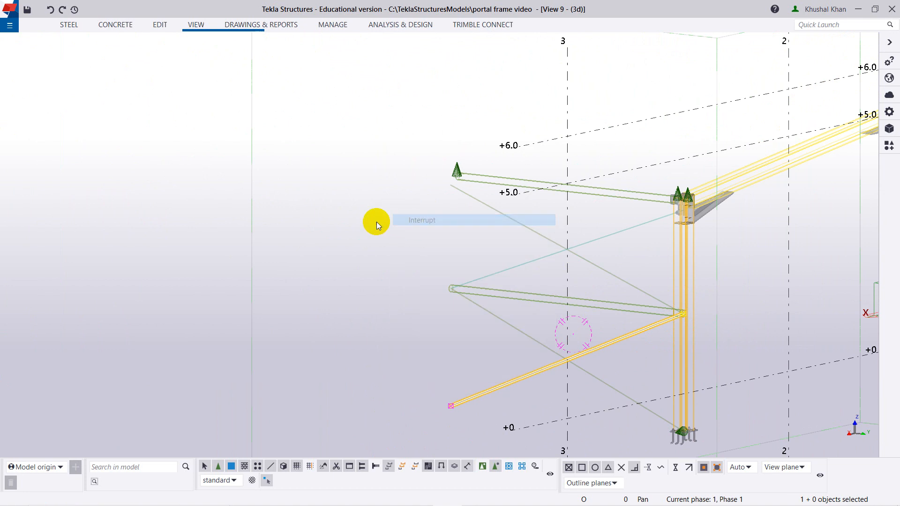
pyautogui.rightClick(375, 221)
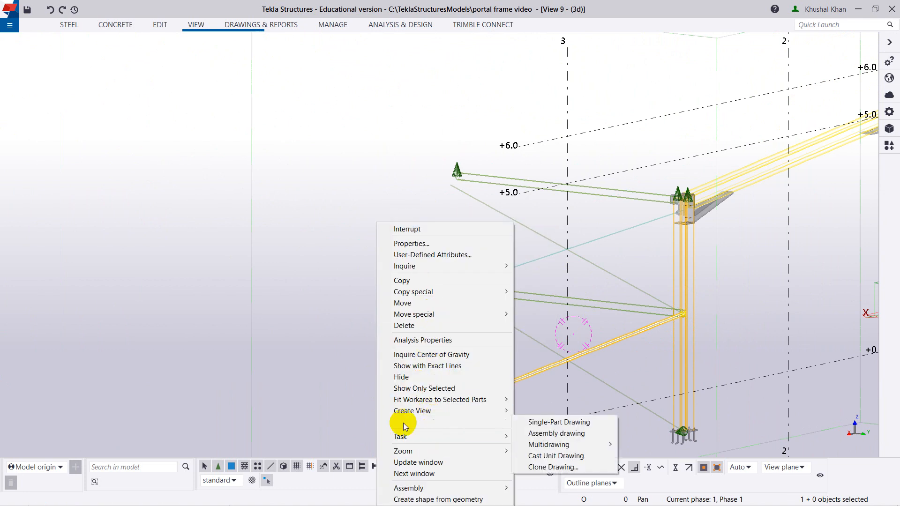
pyautogui.click(303, 254)
pyautogui.rightClick(303, 254)
pyautogui.click(340, 279)
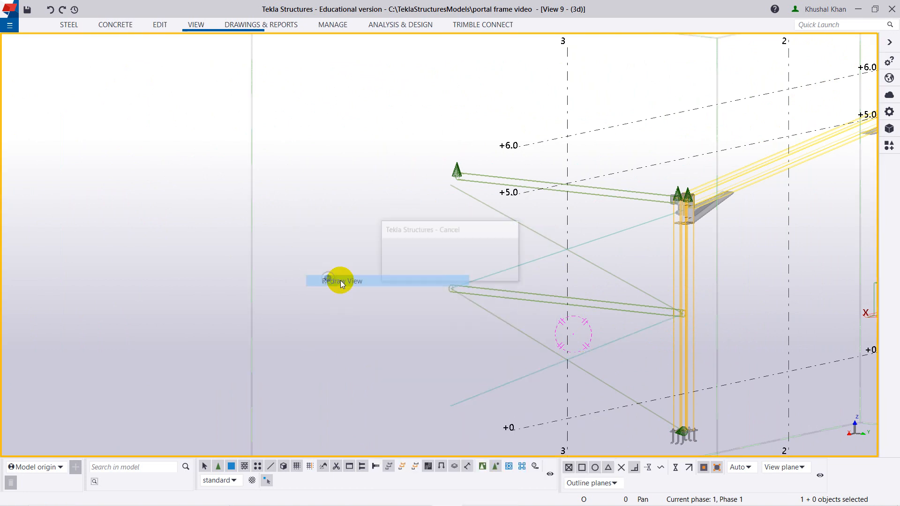
# Switch to View 4 and change it from plan to 3D, showing the bracing between the GRID 3 columns.
pyautogui.scroll(-1, 525, 273)
pyautogui.scroll(-1, 646, 302)
pyautogui.keyDown('ctrl'); pyautogui.moveTo(674, 303); pyautogui.dragTo(730, 309, button='middle'); pyautogui.keyUp('ctrl')
pyautogui.hotkey('ctrl', 'Tab')
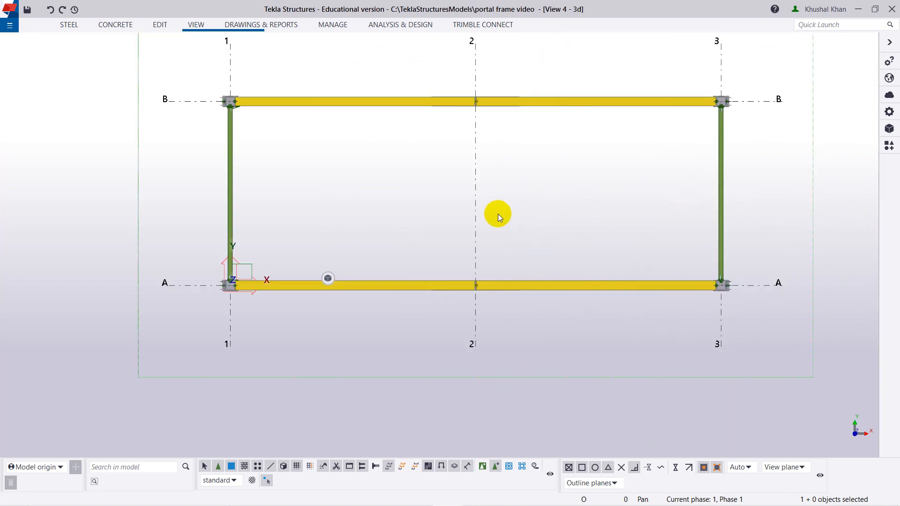
pyautogui.hotkey('ctrl', 'p')
pyautogui.keyDown('ctrl'); pyautogui.moveTo(550, 286); pyautogui.dragTo(597, 231, button='middle'); pyautogui.keyUp('ctrl')
pyautogui.scroll(5, 614, 231)
pyautogui.scroll(8, 591, 246)
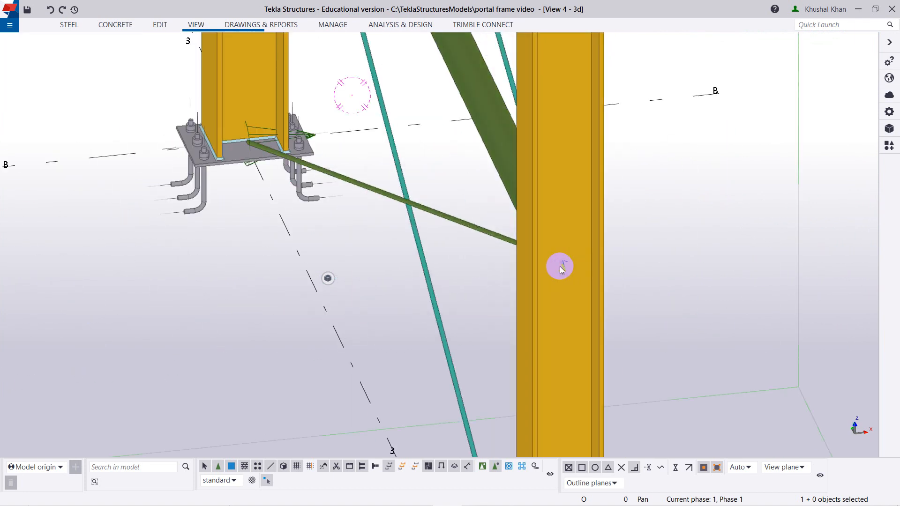
# Display the parts as transparent and inspect the two rod ends inside the strut at the column.
pyautogui.hotkey('ctrl', '2')
pyautogui.keyDown('ctrl'); pyautogui.moveTo(587, 302); pyautogui.dragTo(569, 293, button='middle'); pyautogui.keyUp('ctrl')
pyautogui.scroll(6, 439, 190)
pyautogui.scroll(8, 380, 182)
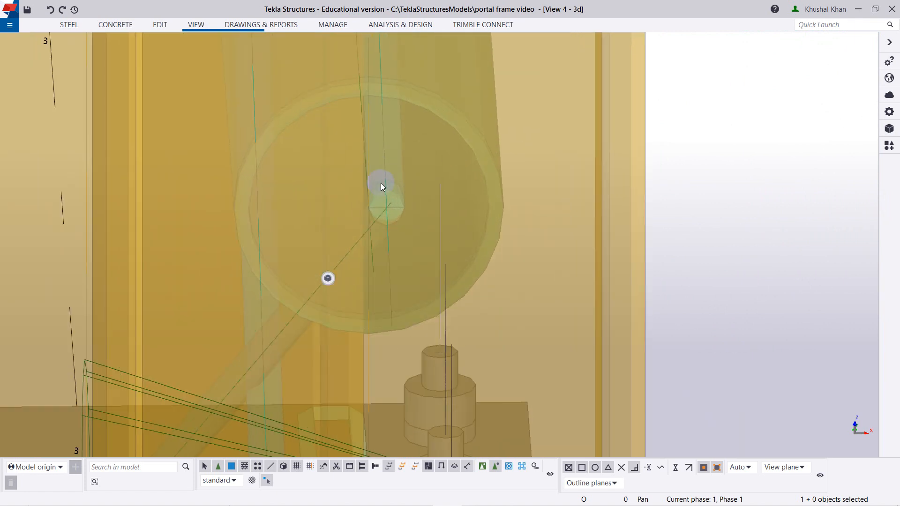
pyautogui.scroll(-4, 400, 230)
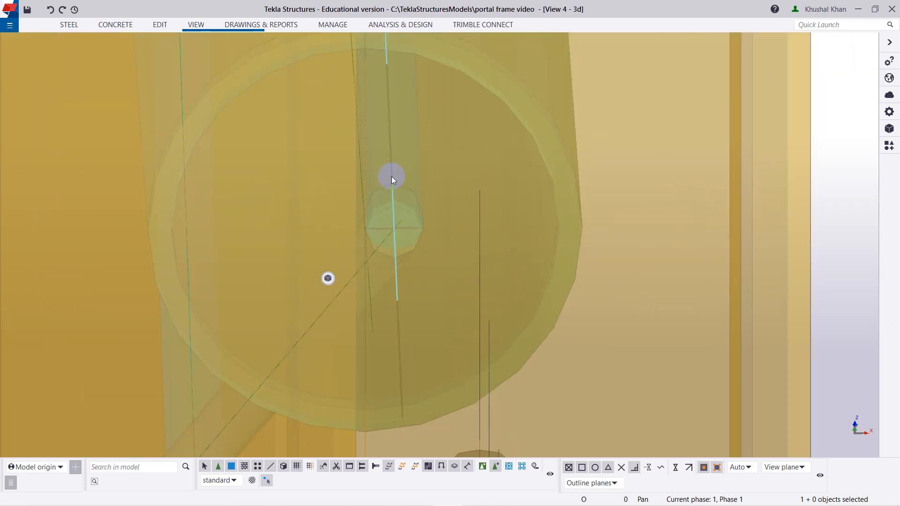
pyautogui.scroll(2, 394, 231)
pyautogui.scroll(-8, 394, 231)
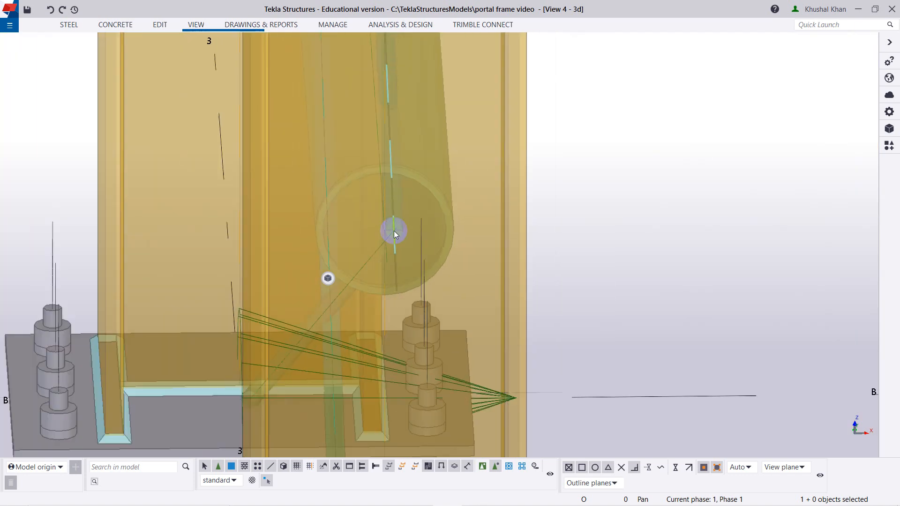
# Check from the opposite side how the upper and lower rods line up inside the strut's column end.
pyautogui.keyDown('ctrl'); pyautogui.moveTo(285, 168); pyautogui.dragTo(308, 193, button='middle'); pyautogui.keyUp('ctrl')
pyautogui.scroll(-5, 307, 193)
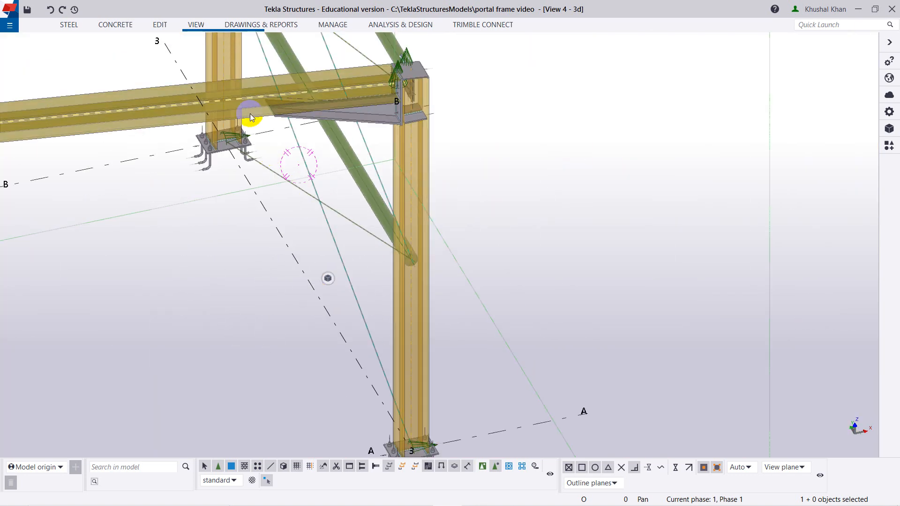
pyautogui.scroll(-3, 364, 156)
pyautogui.keyDown('ctrl'); pyautogui.moveTo(458, 171); pyautogui.dragTo(368, 147, button='middle'); pyautogui.keyUp('ctrl')
pyautogui.scroll(10, 368, 146)
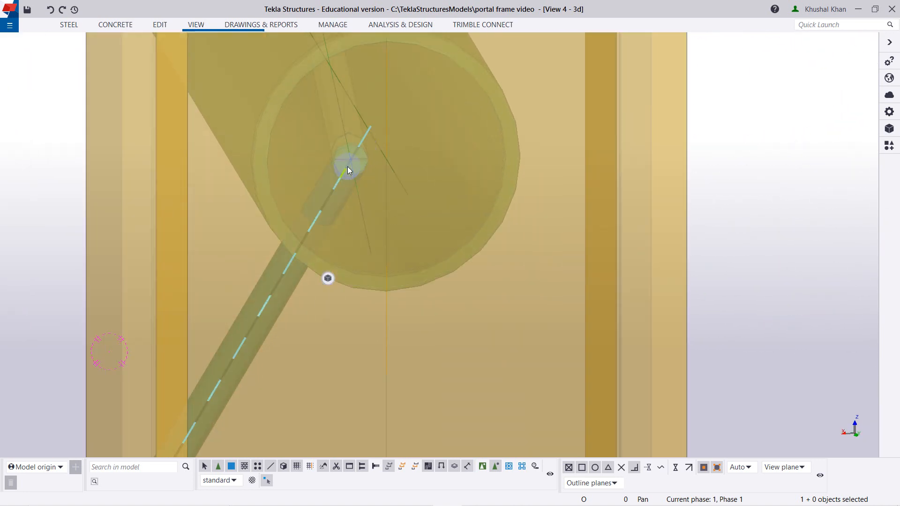
pyautogui.click(348, 124)
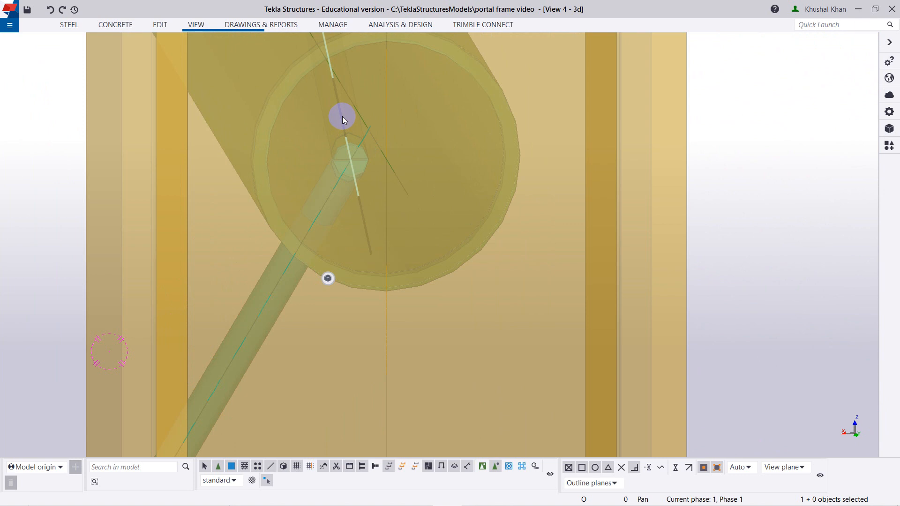
pyautogui.click(337, 186)
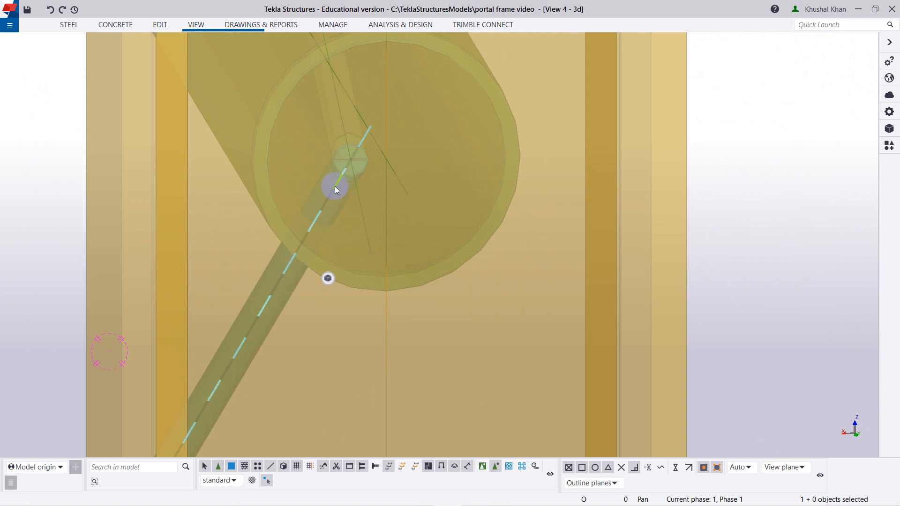
pyautogui.scroll(5, 351, 158)
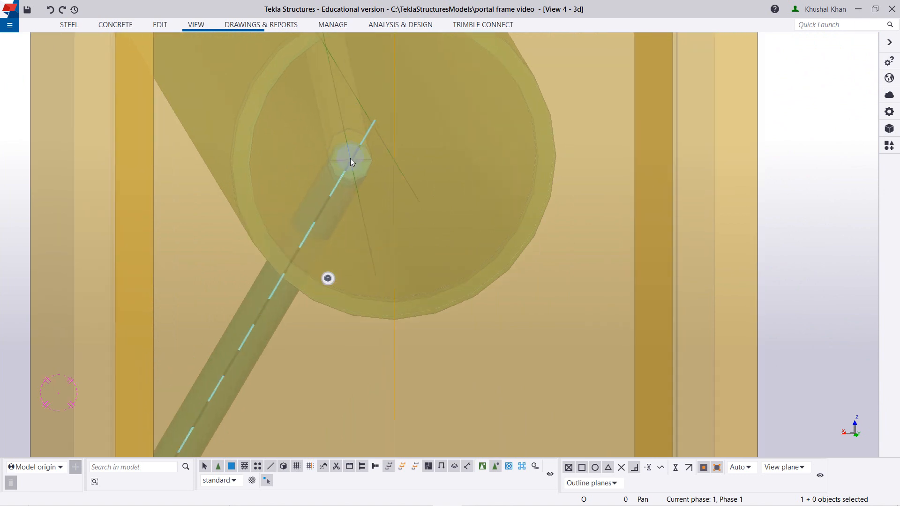
pyautogui.scroll(-8, 349, 162)
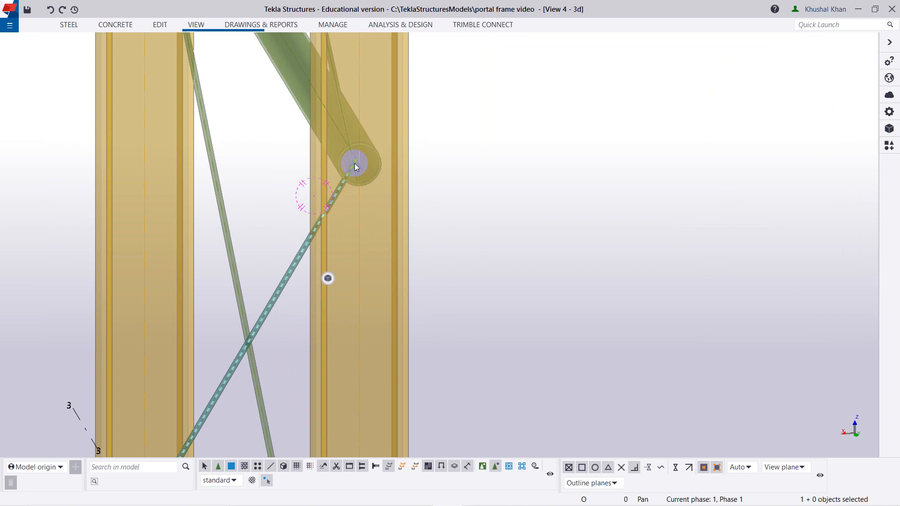
# Examine the whole GRID 3 side bracing between columns A and B from the front.
pyautogui.keyDown('ctrl'); pyautogui.moveTo(309, 220); pyautogui.dragTo(491, 246, button='middle'); pyautogui.keyUp('ctrl')
pyautogui.scroll(-5, 403, 229)
pyautogui.scroll(-1, 373, 104)
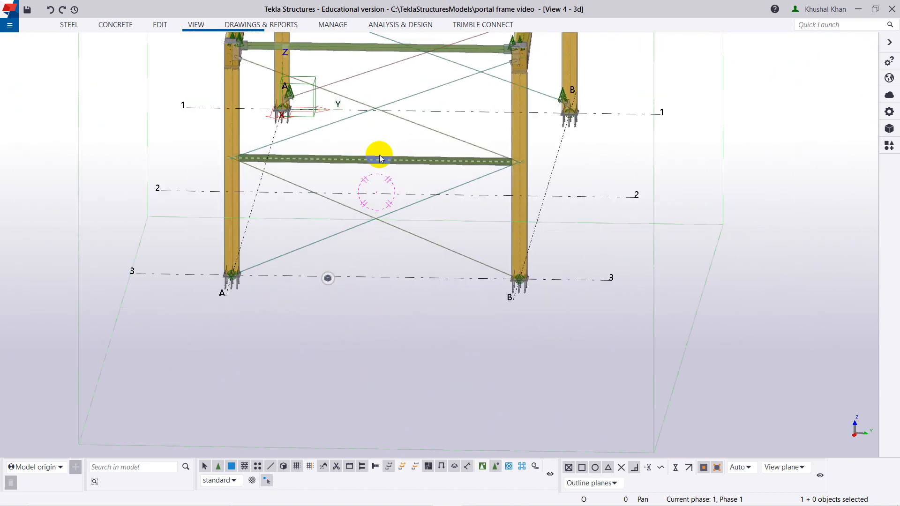
pyautogui.rightClick(654, 330)
pyautogui.click(662, 333)
pyautogui.keyDown('ctrl'); pyautogui.moveTo(490, 307); pyautogui.dragTo(478, 239, button='middle'); pyautogui.keyUp('ctrl')
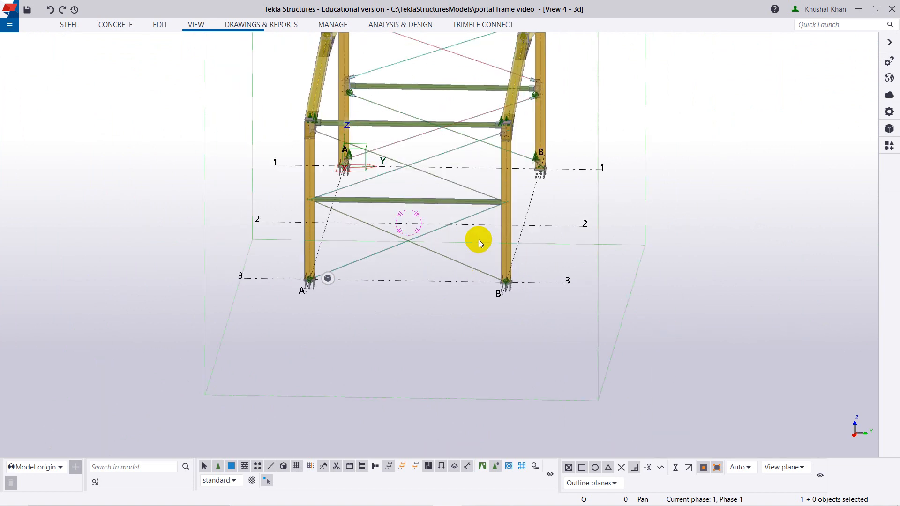
pyautogui.moveTo(596, 182); pyautogui.dragTo(594, 260, button='middle')
pyautogui.scroll(2, 519, 265)
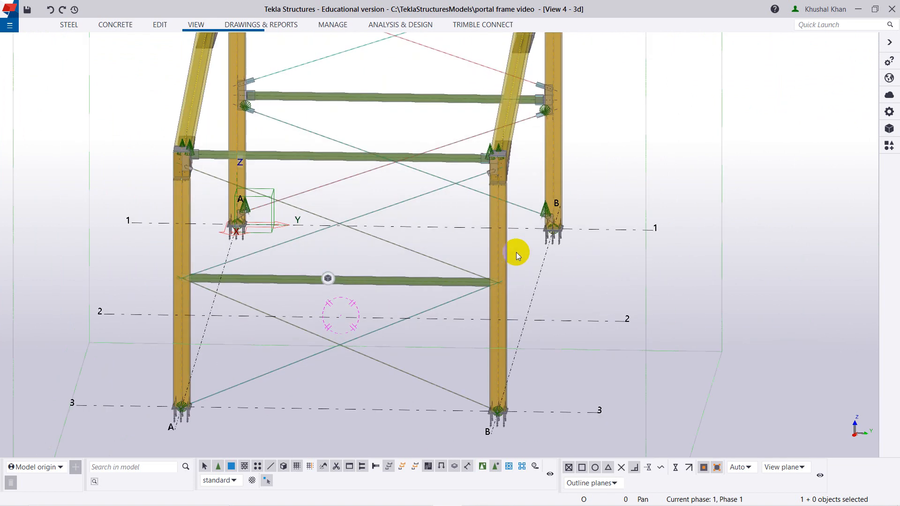
# Select the upper diagonal rod running from the strut's end at column A to the top of column B.
pyautogui.scroll(-2, 501, 211)
pyautogui.keyDown('ctrl'); pyautogui.moveTo(460, 333); pyautogui.dragTo(436, 359, button='middle'); pyautogui.keyUp('ctrl')
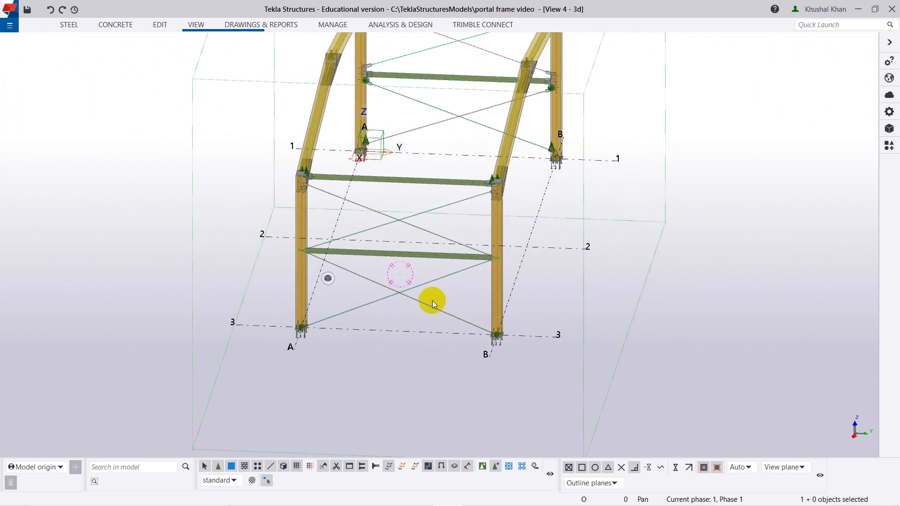
pyautogui.scroll(2, 430, 297)
pyautogui.click(431, 155)
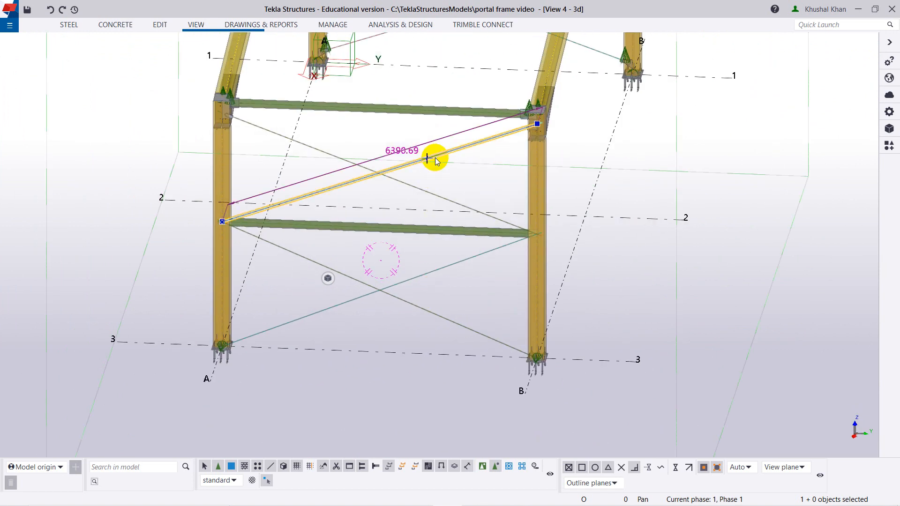
# Open the properties of the upper diagonal rod rising from the strut's end at column A and check its class.
pyautogui.scroll(-4, 432, 159)
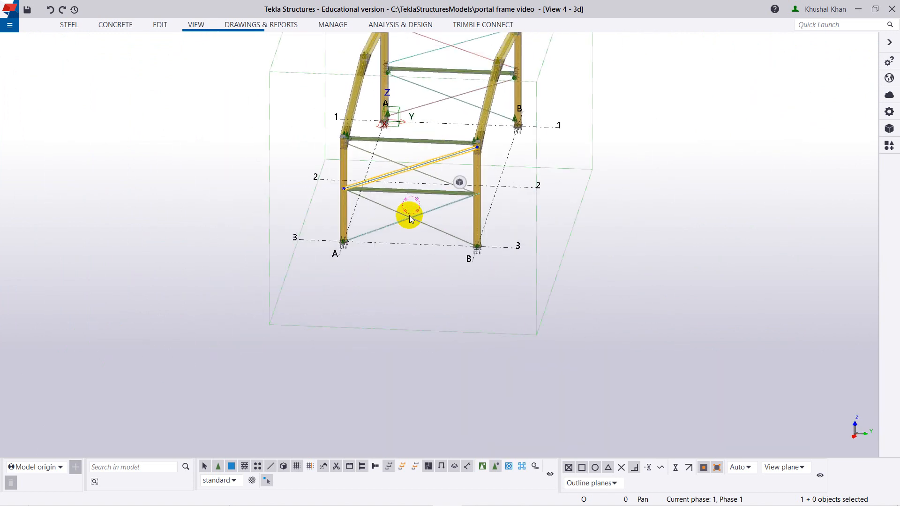
pyautogui.scroll(5, 409, 139)
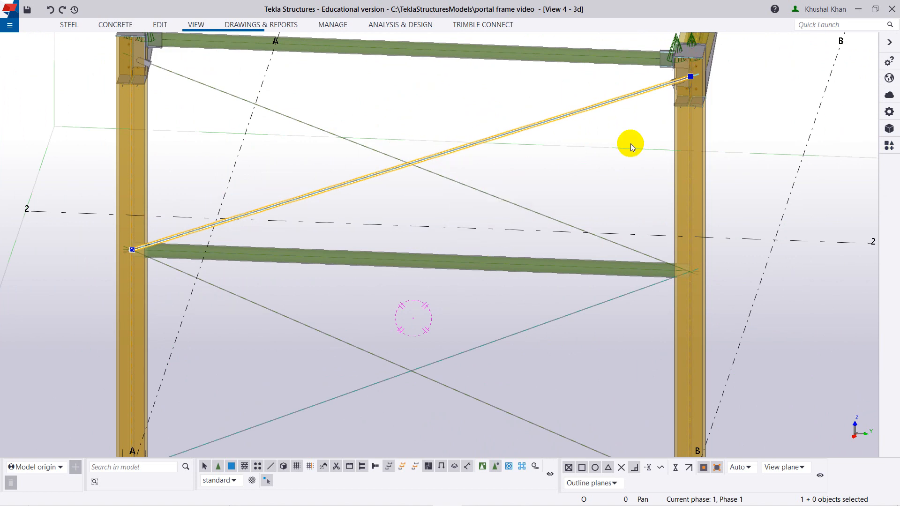
pyautogui.doubleClick(542, 122)
pyautogui.click(805, 170)
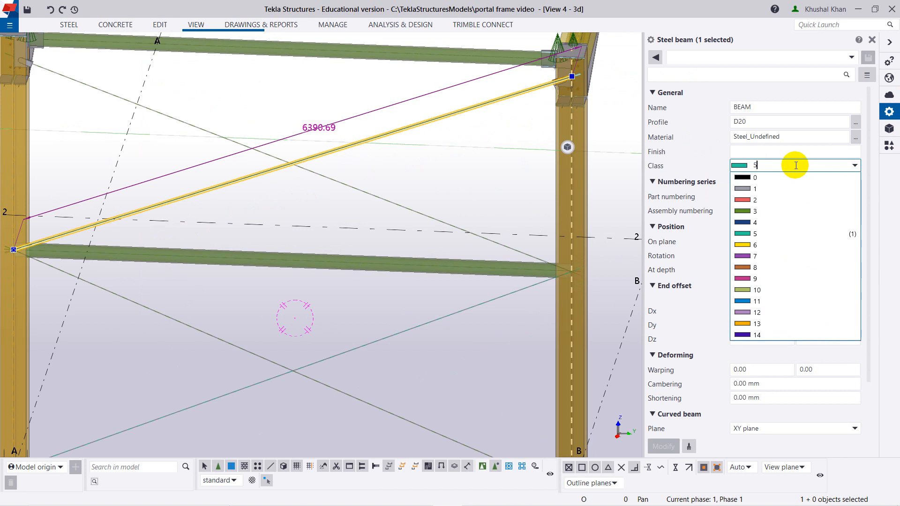
pyautogui.click(793, 165)
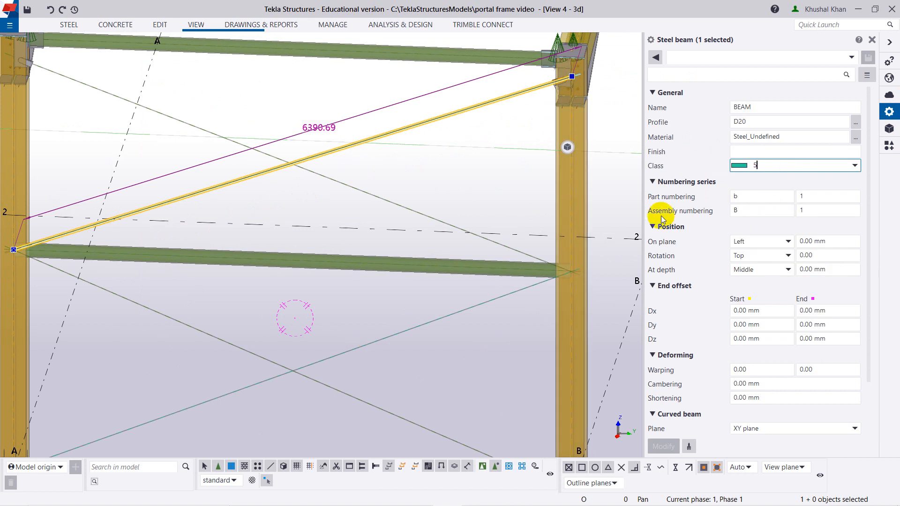
# Set the class of the lower diagonal rod running from the strut's end at column A to column B's base to 5.
pyautogui.click(225, 344)
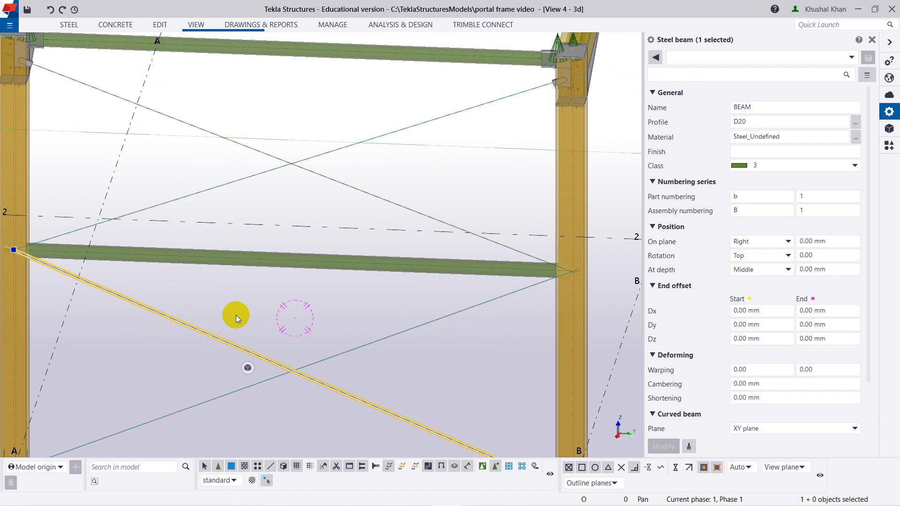
pyautogui.scroll(-2, 238, 309)
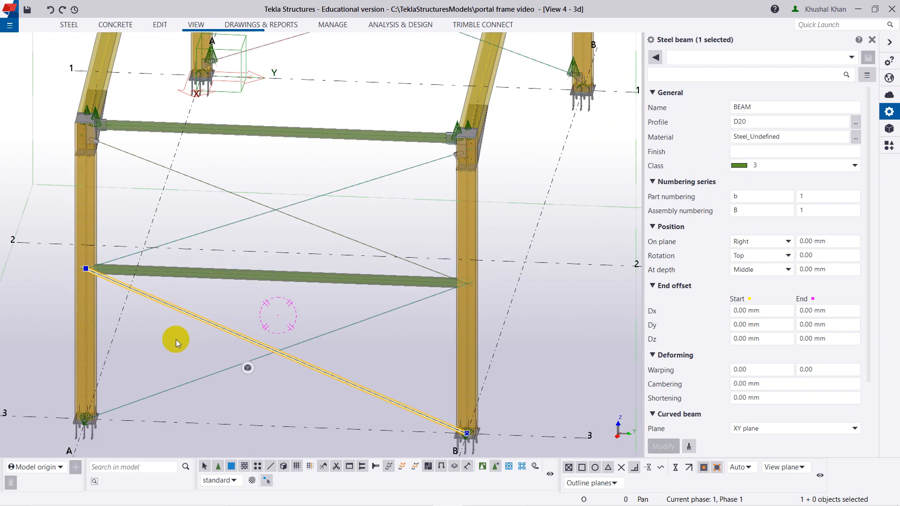
pyautogui.scroll(-3, 195, 306)
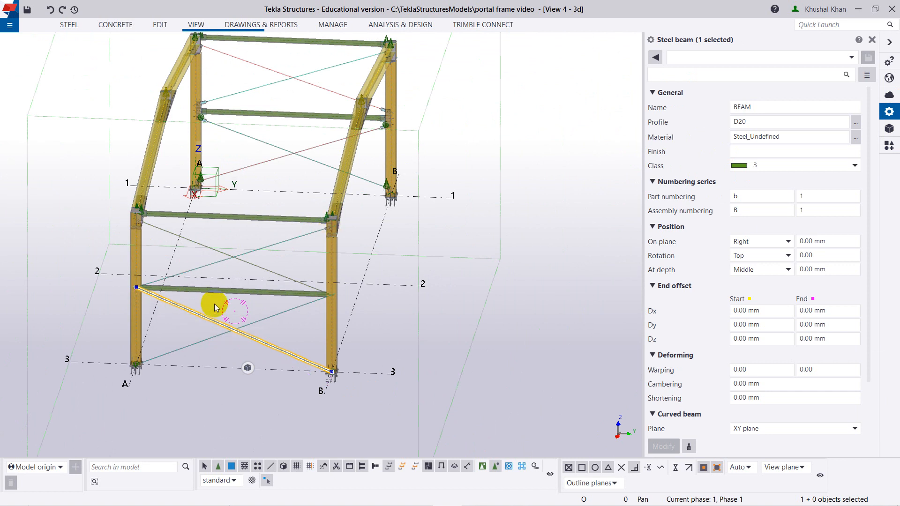
pyautogui.scroll(1, 210, 336)
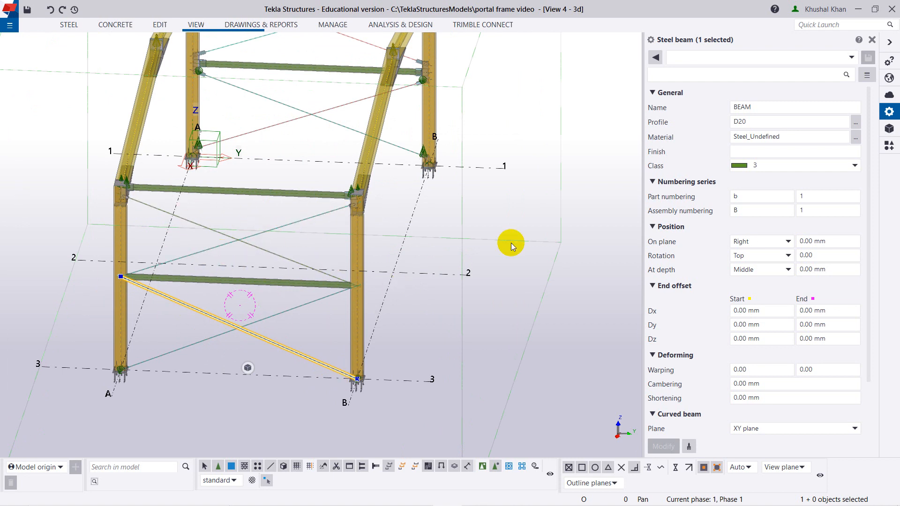
pyautogui.click(760, 164)
pyautogui.click(759, 231)
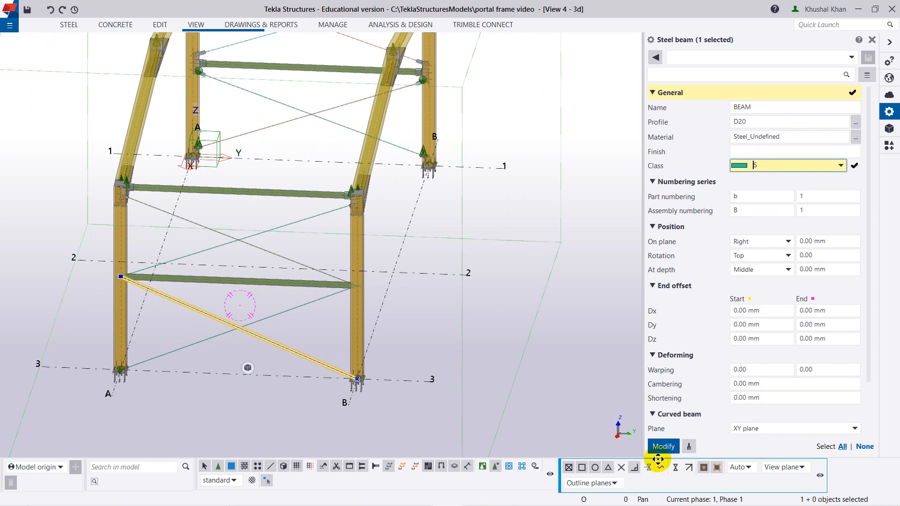
pyautogui.click(665, 446)
# Set the class of both GRID 3 rods meeting at the strut's column B end to 2, and clear the selection.
pyautogui.scroll(3, 232, 262)
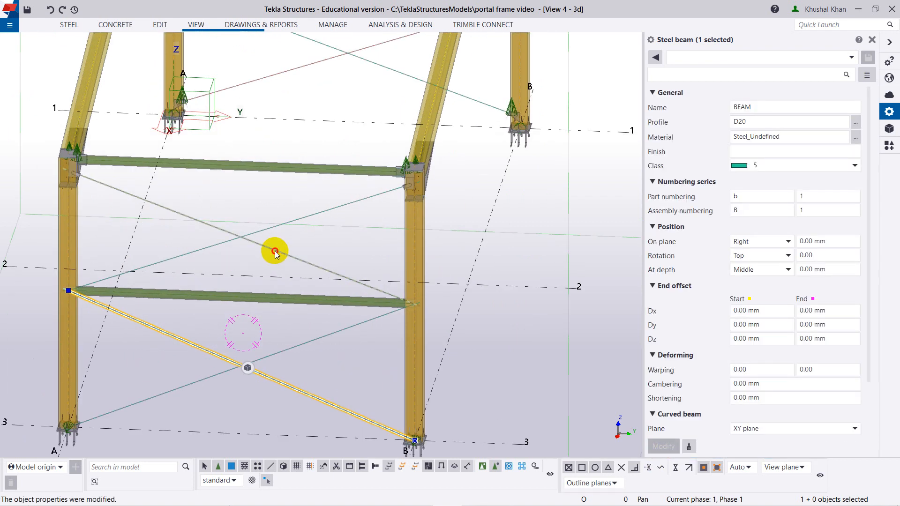
pyautogui.keyDown('ctrl'); pyautogui.click(305, 346); pyautogui.keyUp('ctrl')
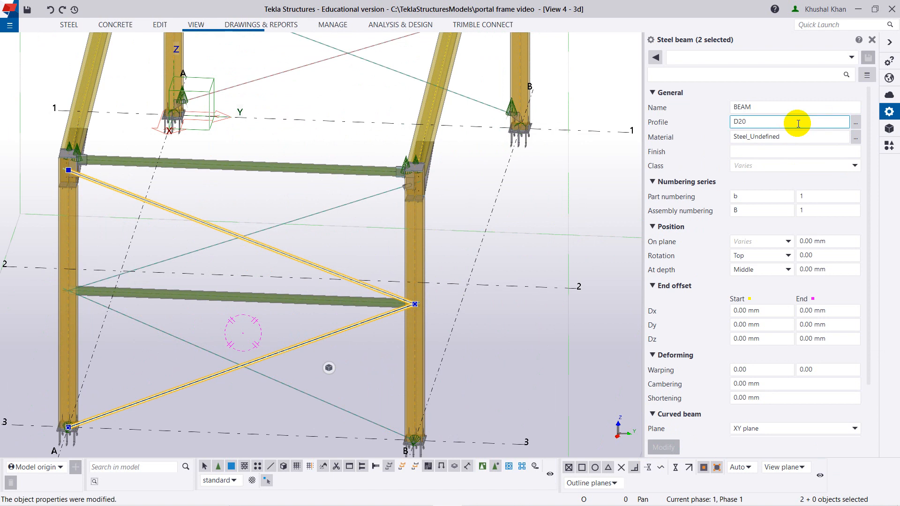
pyautogui.click(769, 166)
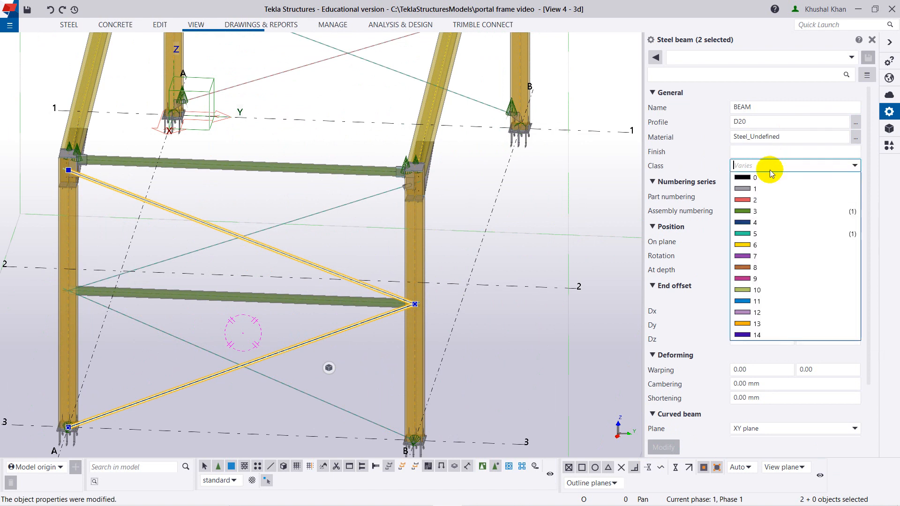
pyautogui.click(756, 200)
pyautogui.click(663, 447)
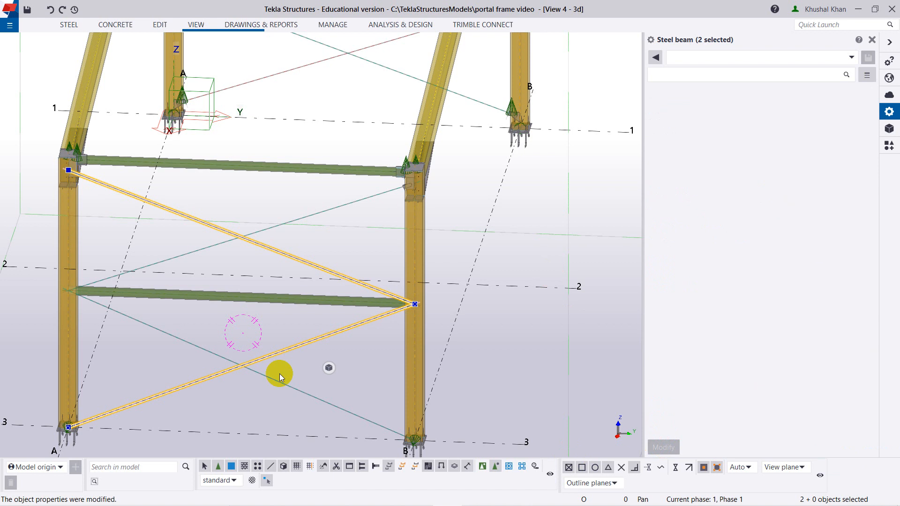
pyautogui.scroll(-2, 316, 249)
pyautogui.click(308, 243)
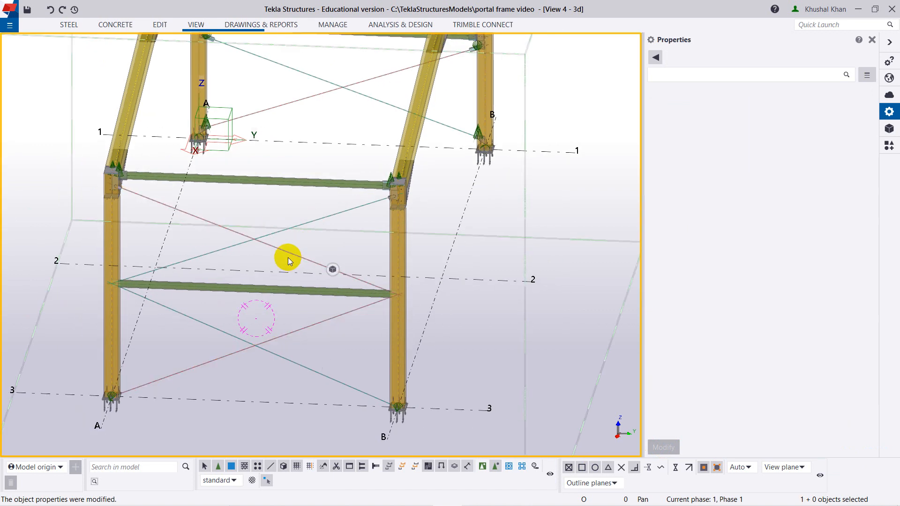
# Examine the recoloured crossed rods above and below the GRID 3 strut.
pyautogui.scroll(10, 289, 256)
pyautogui.scroll(6, 290, 256)
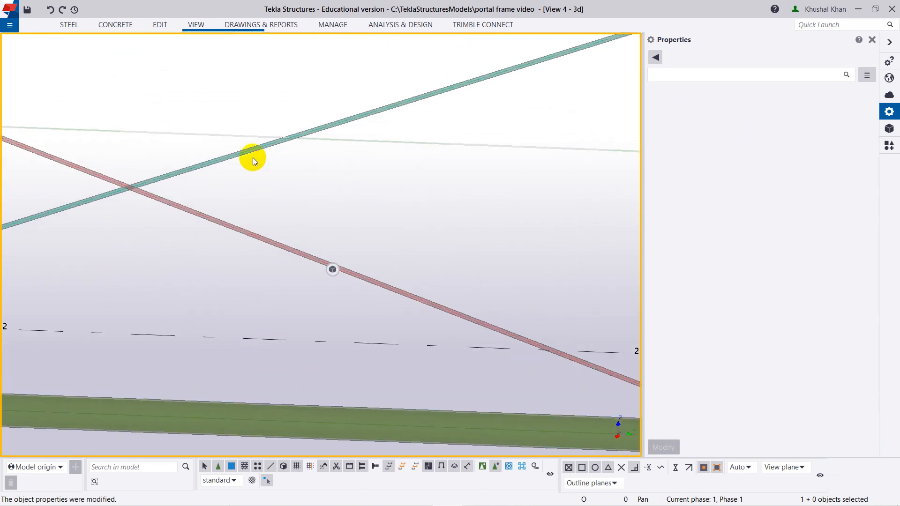
pyautogui.scroll(-5, 278, 224)
pyautogui.scroll(-3, 297, 258)
pyautogui.scroll(-6, 218, 412)
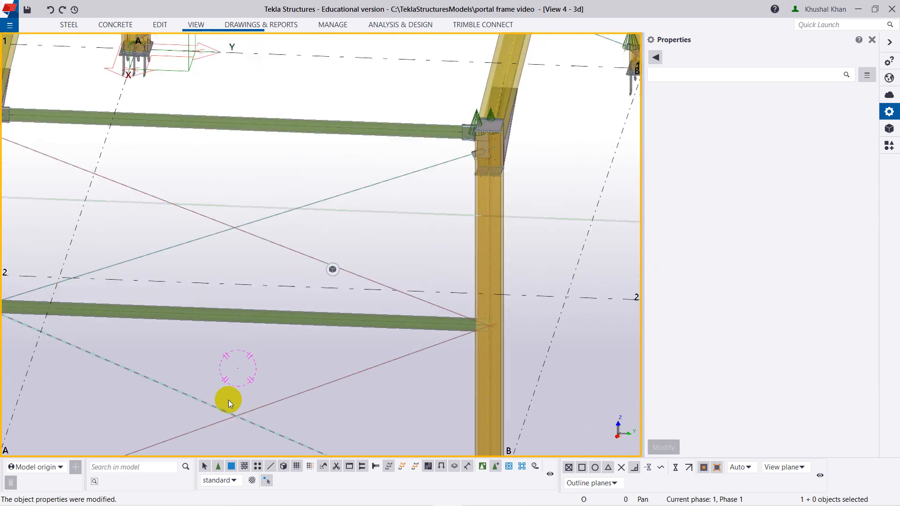
pyautogui.keyDown('ctrl'); pyautogui.moveTo(312, 415); pyautogui.dragTo(306, 383, button='middle'); pyautogui.keyUp('ctrl')
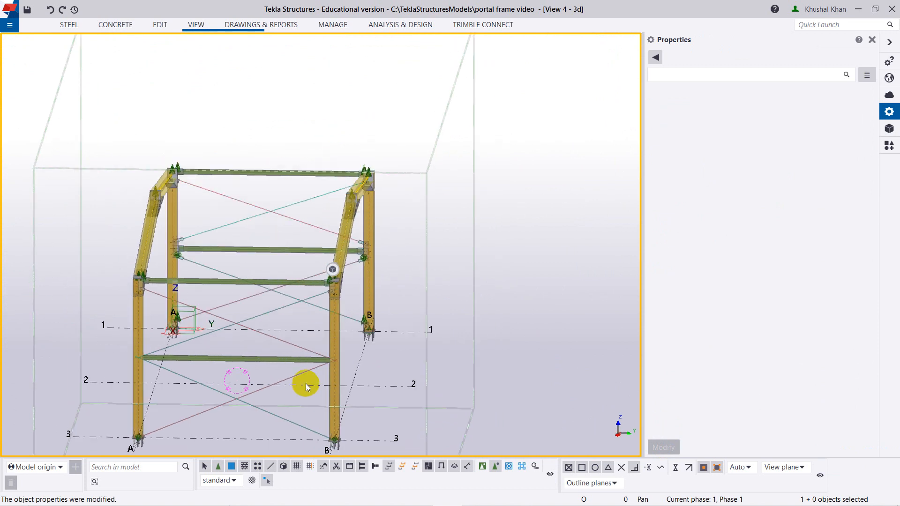
# Close the beam properties and display the frame's parts as opaque rendered objects.
pyautogui.click(870, 42)
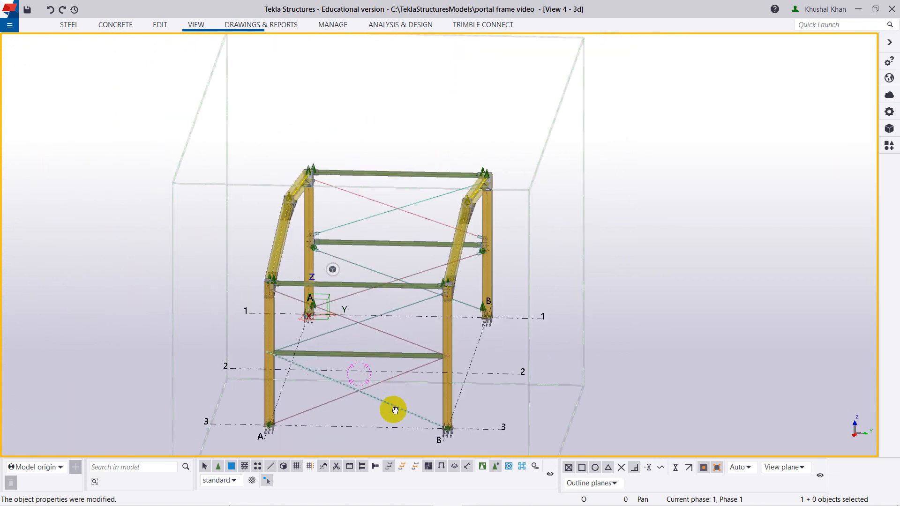
pyautogui.keyDown('ctrl'); pyautogui.moveTo(393, 409); pyautogui.dragTo(377, 414, button='middle'); pyautogui.keyUp('ctrl')
pyautogui.scroll(4, 305, 352)
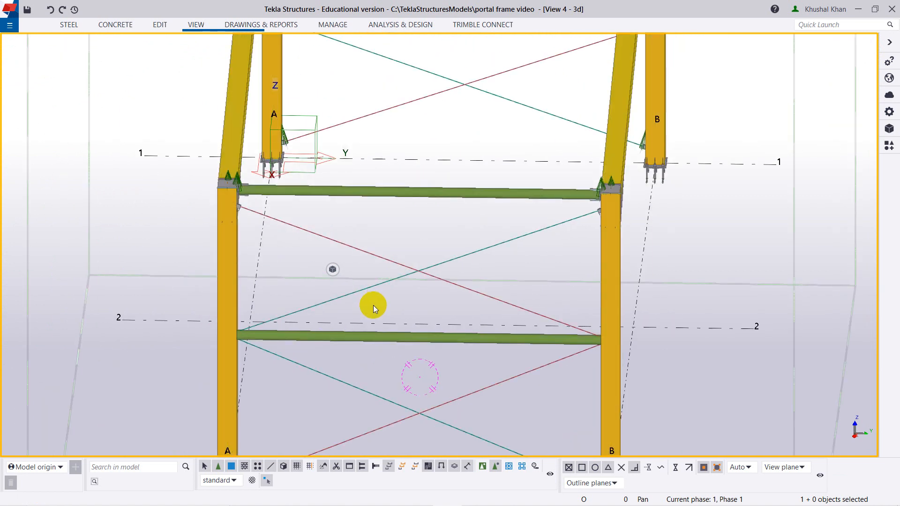
pyautogui.click(231, 257)
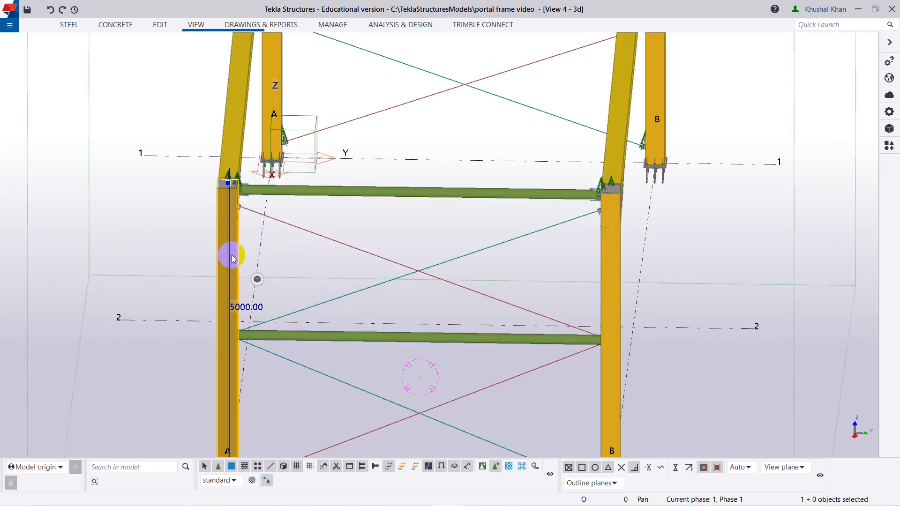
pyautogui.rightClick(231, 256)
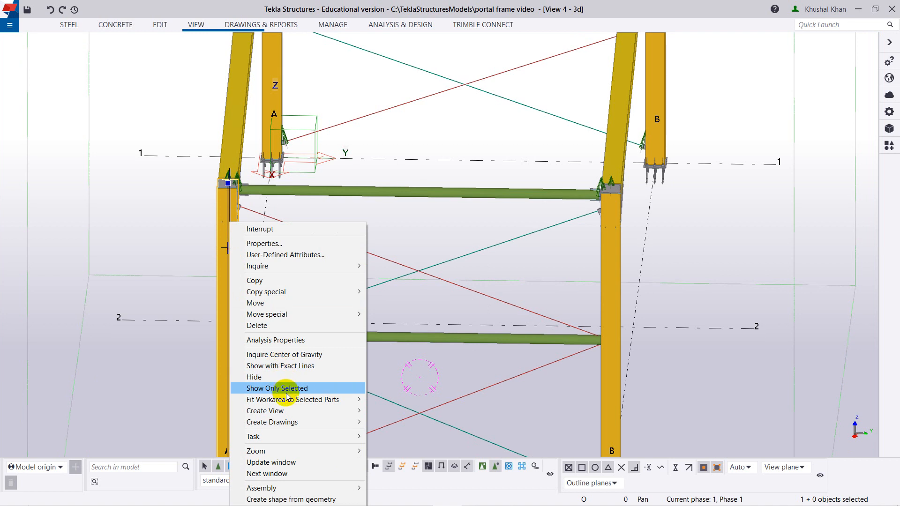
pyautogui.press('Escape')
# Inspect the rod bracing on GRID 3 from several angles together with the whole portal frame.
pyautogui.scroll(-2, 467, 310)
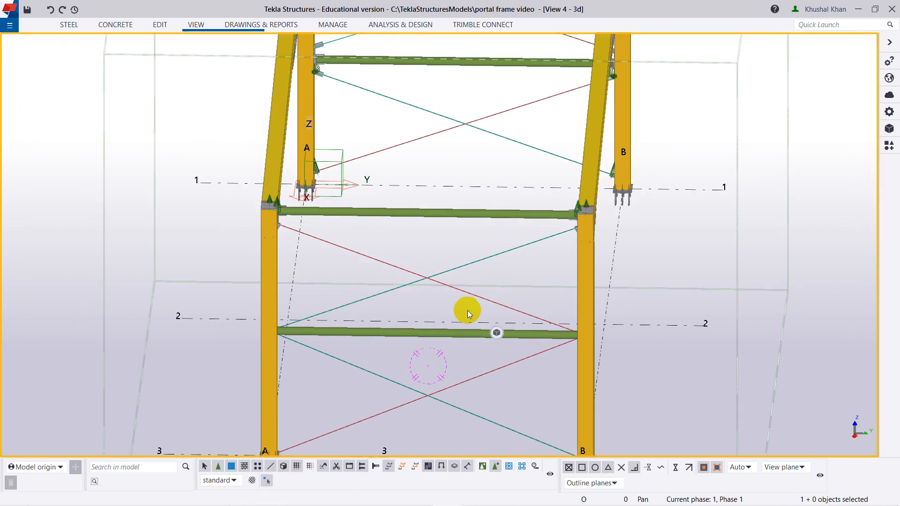
pyautogui.scroll(-2, 467, 310)
pyautogui.click(479, 315)
pyautogui.scroll(3, 360, 299)
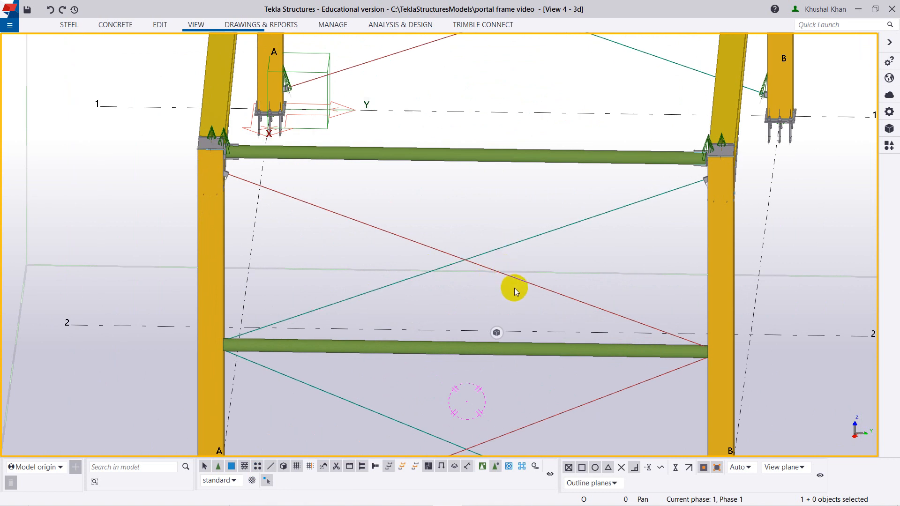
pyautogui.scroll(-5, 530, 302)
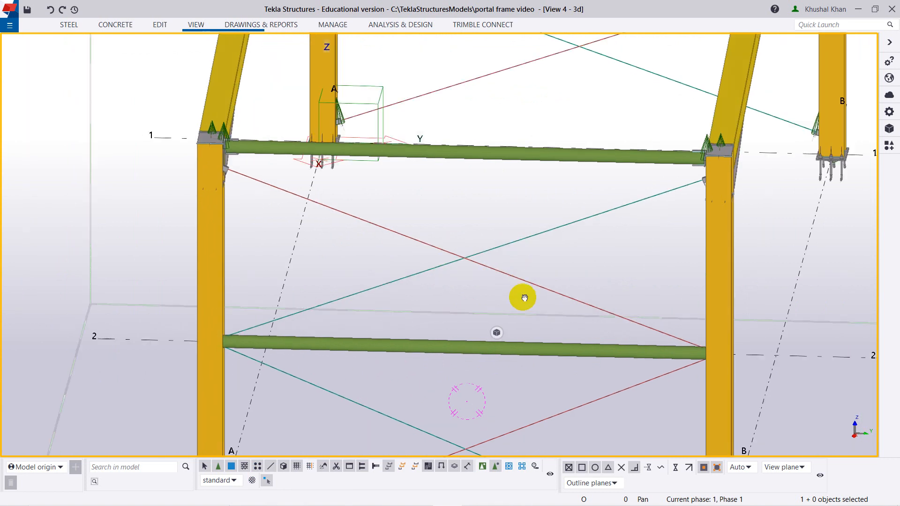
pyautogui.keyDown('ctrl'); pyautogui.moveTo(529, 305); pyautogui.dragTo(518, 300, button='middle'); pyautogui.keyUp('ctrl')
pyautogui.scroll(2, 515, 297)
pyautogui.scroll(-2, 515, 294)
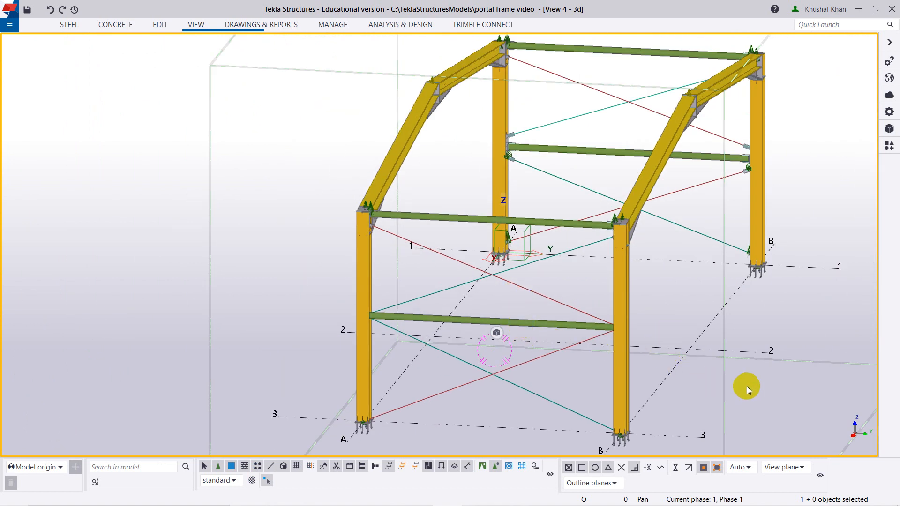
# Open the 3D view's properties and bring up its object group view filter.
pyautogui.doubleClick(769, 376)
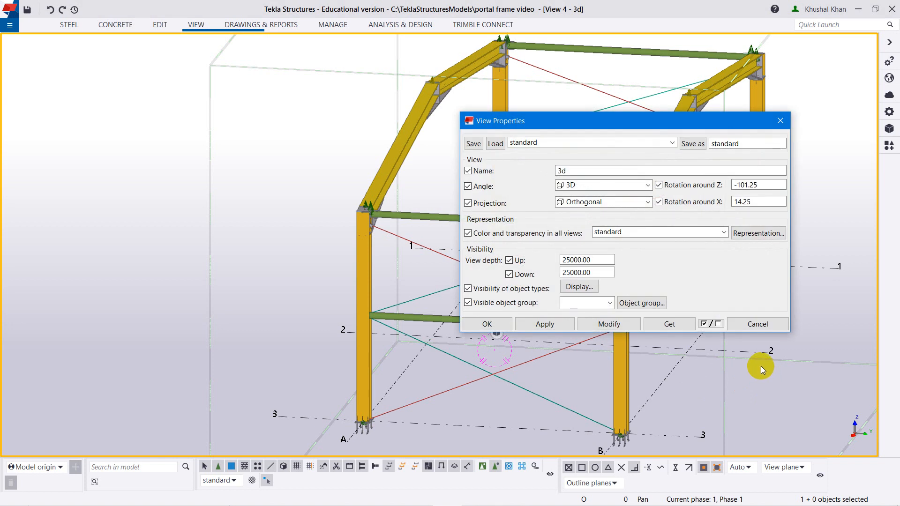
pyautogui.click(641, 303)
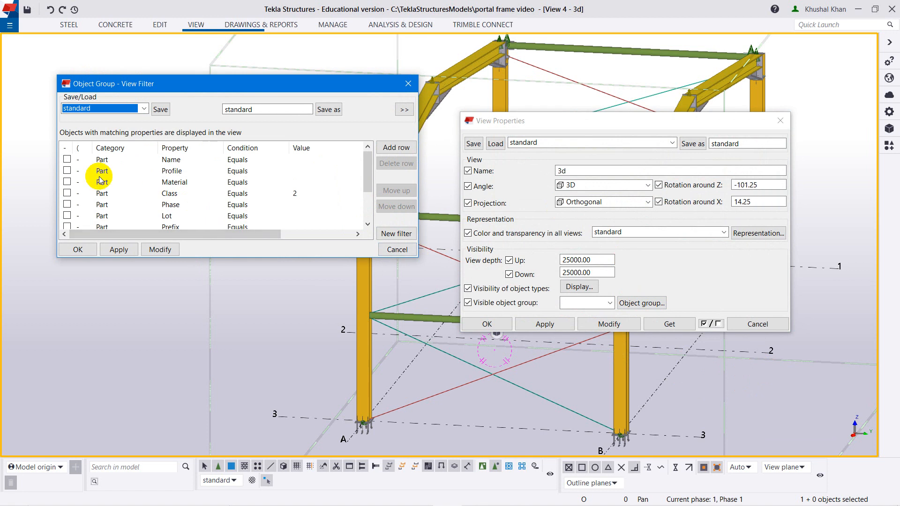
pyautogui.scroll(-1, 103, 166)
pyautogui.scroll(1, 105, 166)
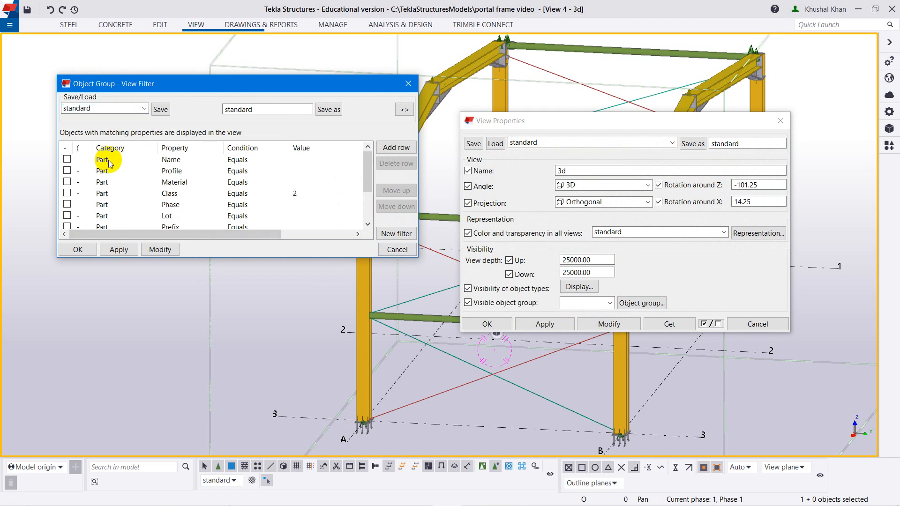
# Review the categories available for the filter's Name row and keep Part.
pyautogui.click(123, 159)
pyautogui.click(141, 160)
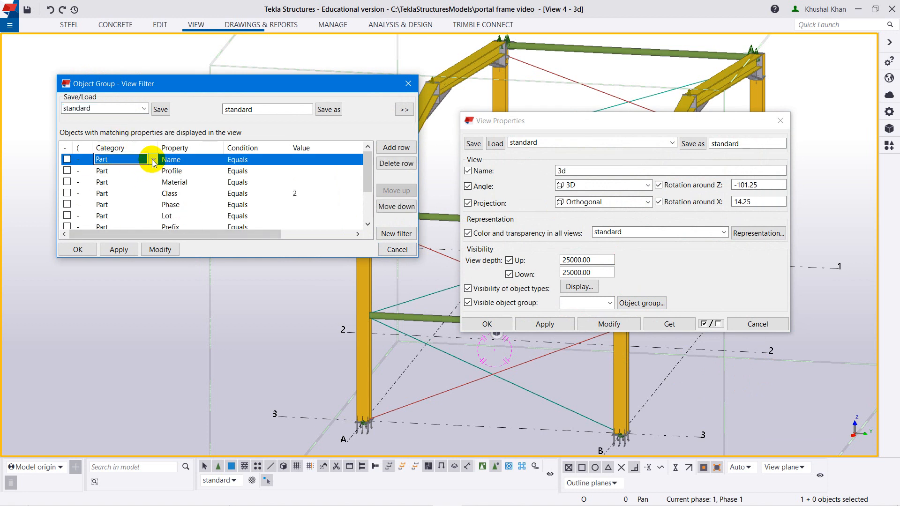
pyautogui.click(154, 160)
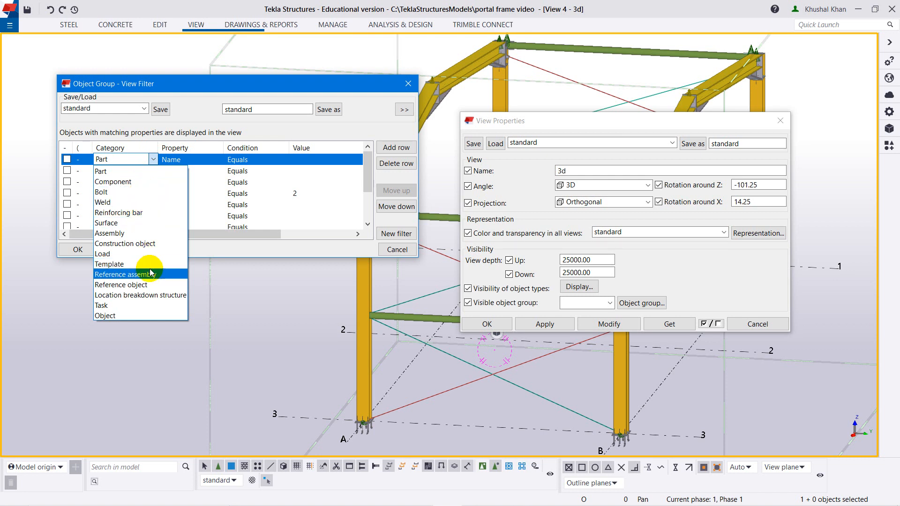
pyautogui.click(136, 172)
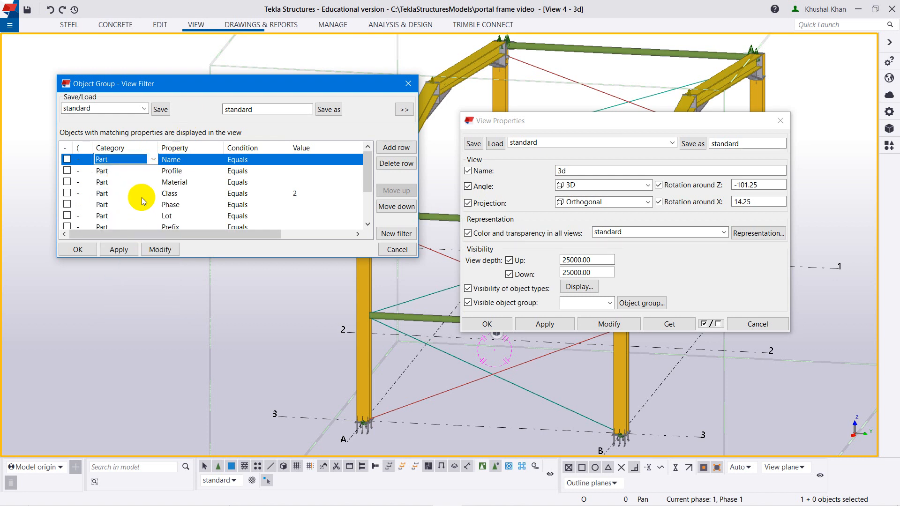
# Review the category and property options available for the filter's Class row, keeping Part and Class selected.
pyautogui.click(115, 193)
pyautogui.click(111, 193)
pyautogui.click(111, 194)
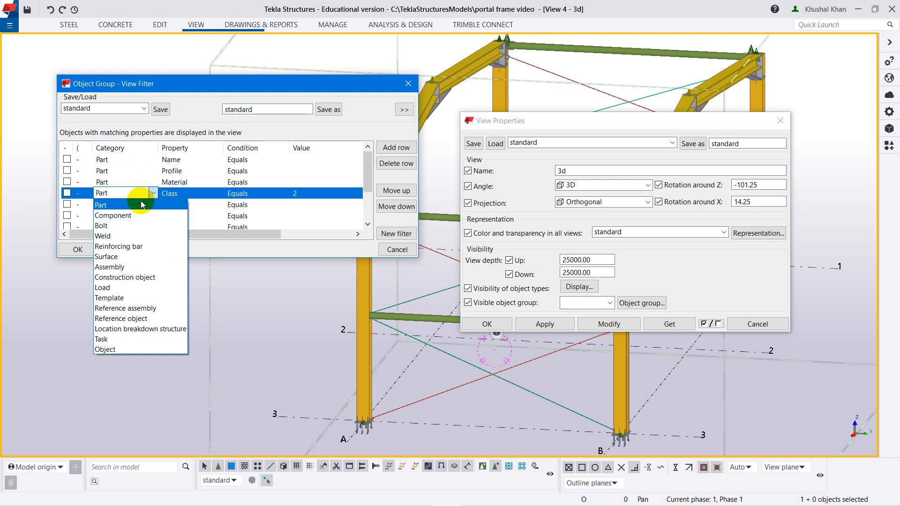
pyautogui.click(153, 193)
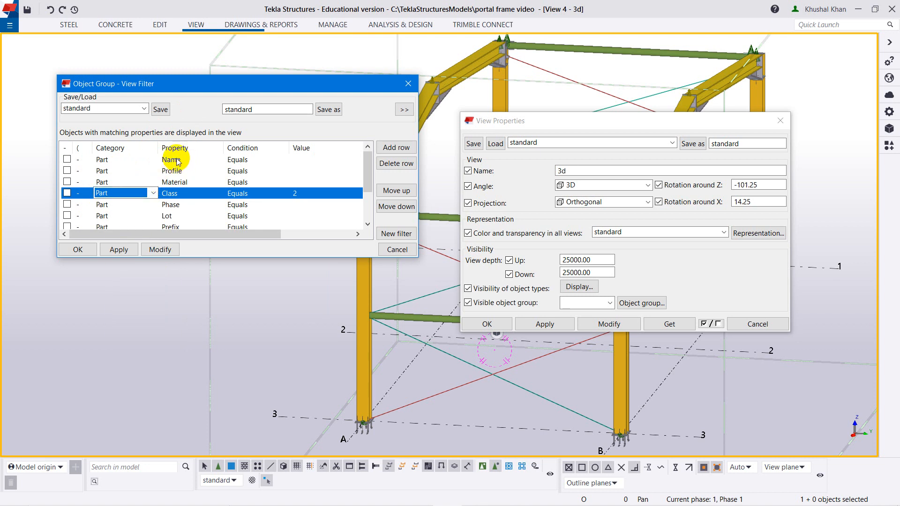
pyautogui.click(178, 195)
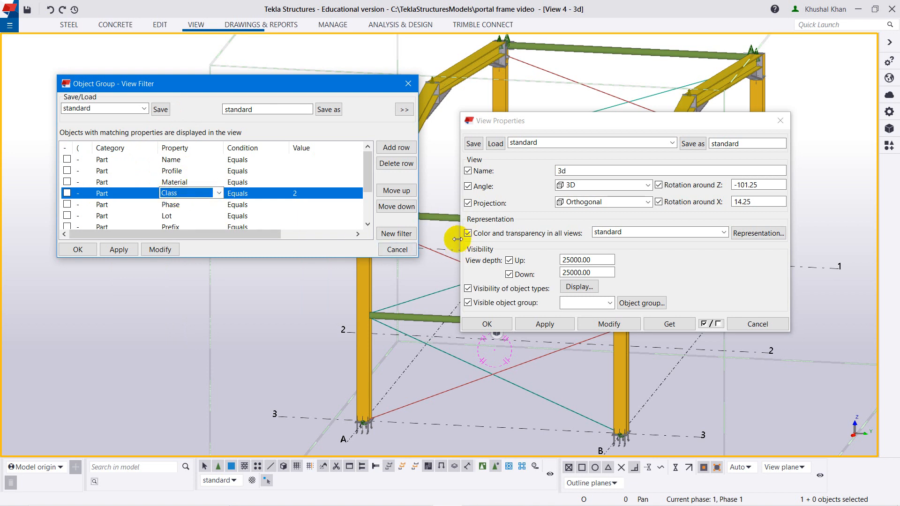
pyautogui.click(216, 193)
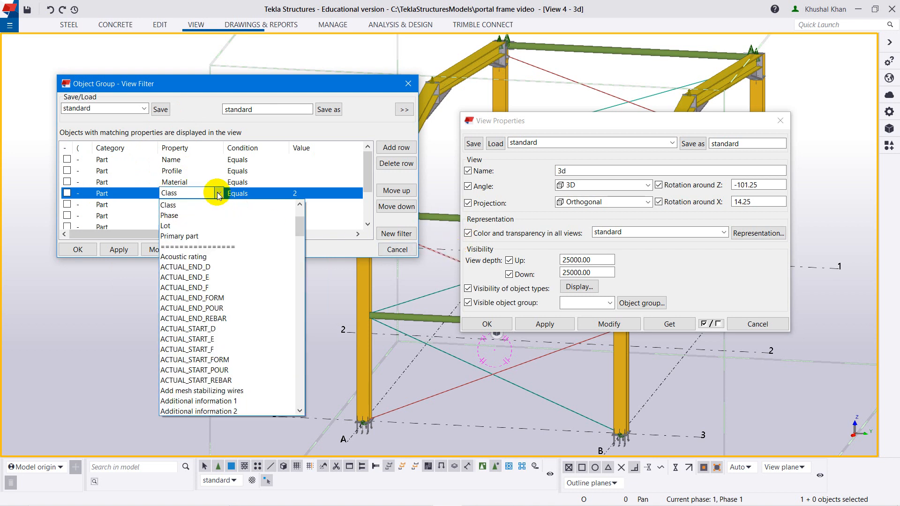
pyautogui.click(215, 194)
pyautogui.click(213, 196)
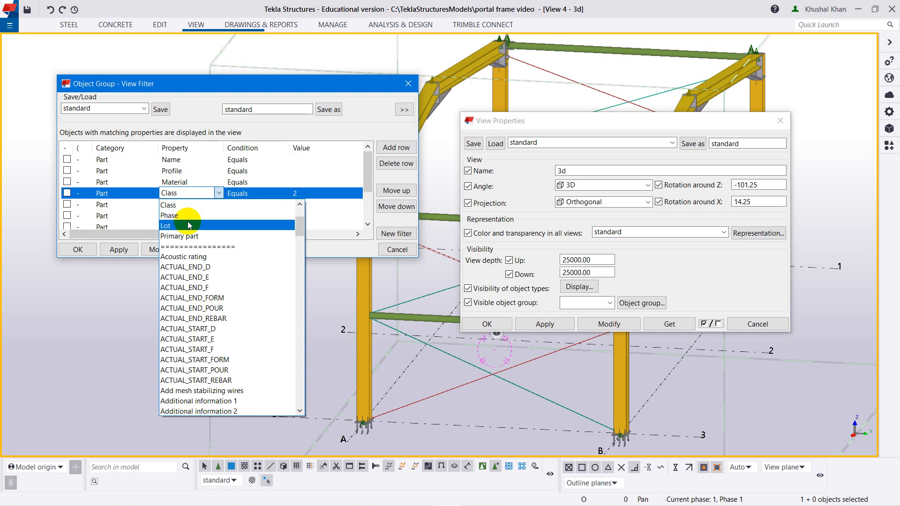
pyautogui.click(186, 196)
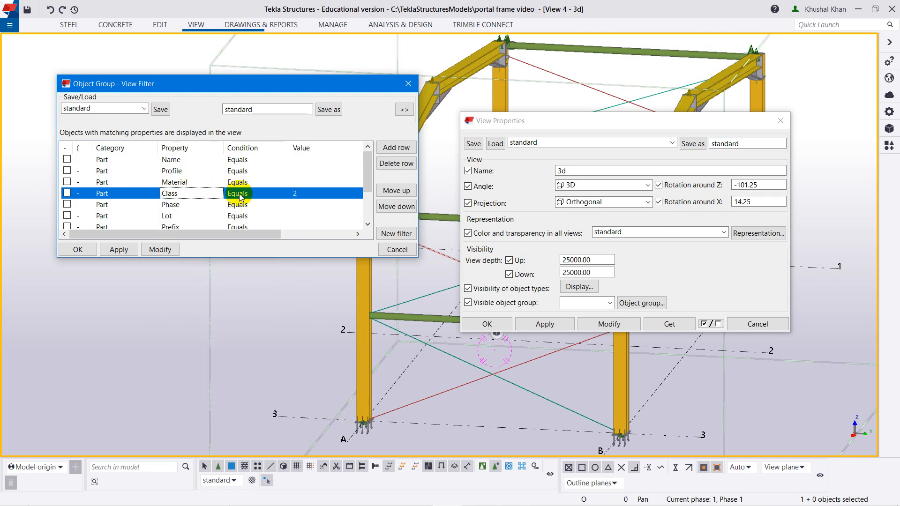
# Review the condition options for the filter's Class row, keep Equals, and enter 2 as its value.
pyautogui.click(239, 196)
pyautogui.click(239, 194)
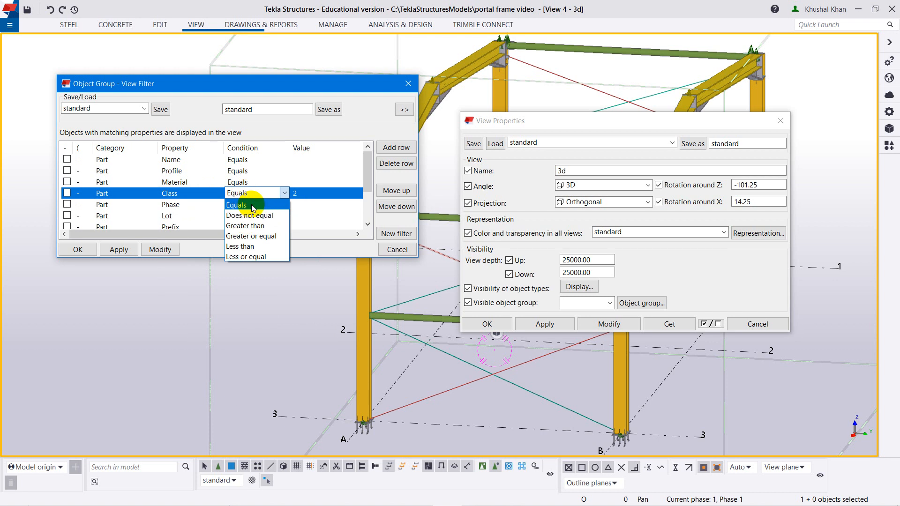
pyautogui.click(251, 194)
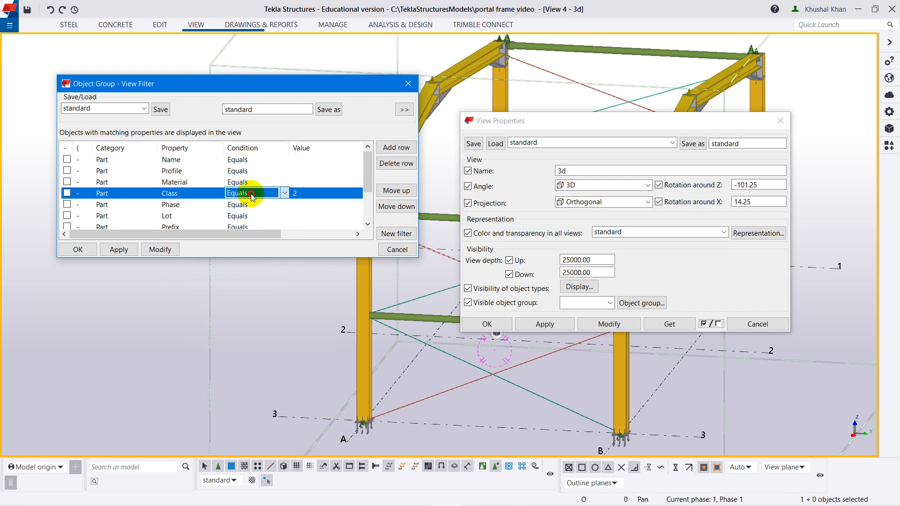
pyautogui.moveTo(296, 89); pyautogui.dragTo(287, 85)
pyautogui.click(290, 192)
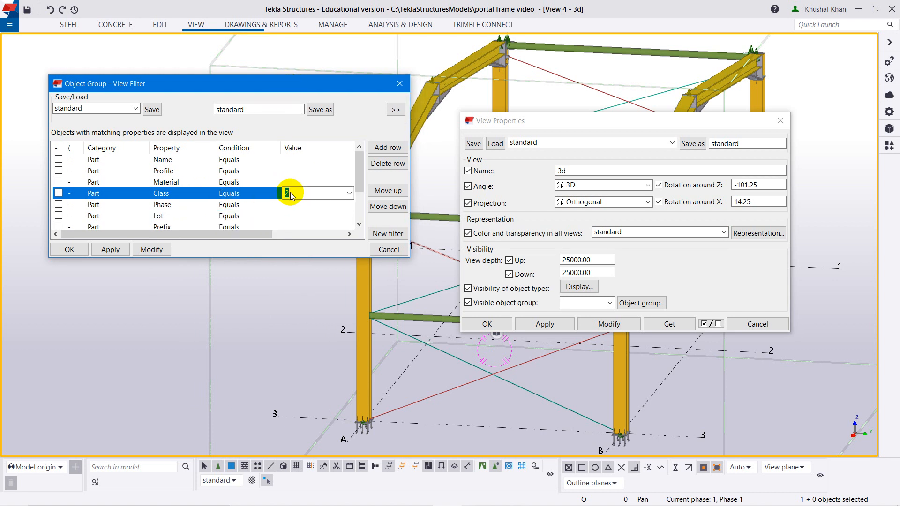
pyautogui.press('BackSpace')
pyautogui.write('2')
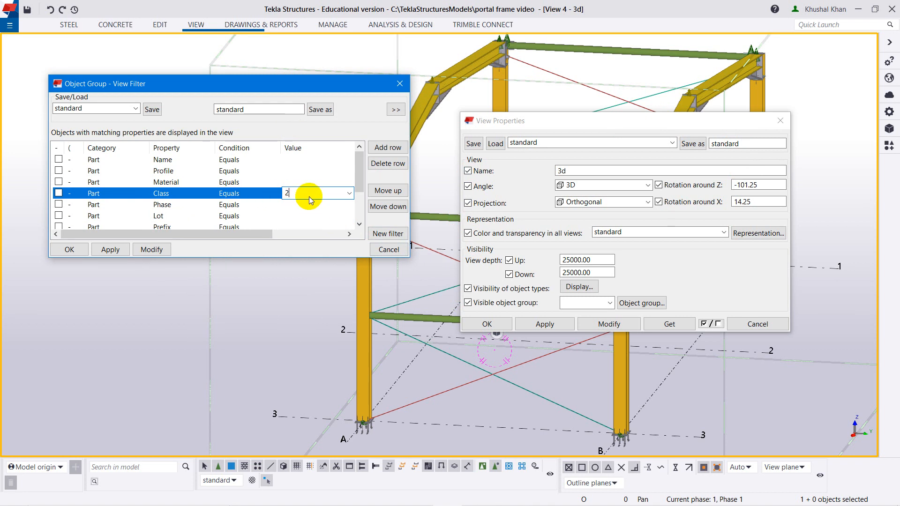
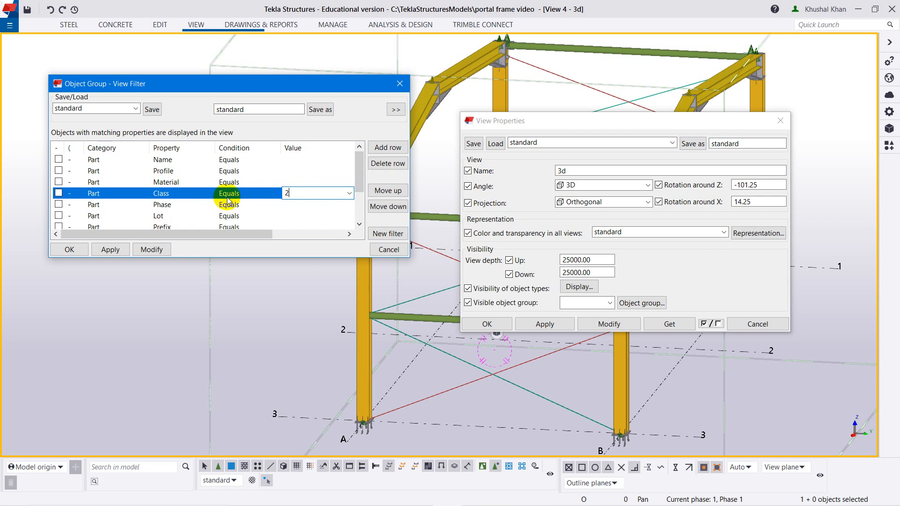
# Commit 2 as the filter's Class value, then apply and close the object group view filter.
pyautogui.click(304, 207)
pyautogui.click(307, 194)
pyautogui.click(295, 205)
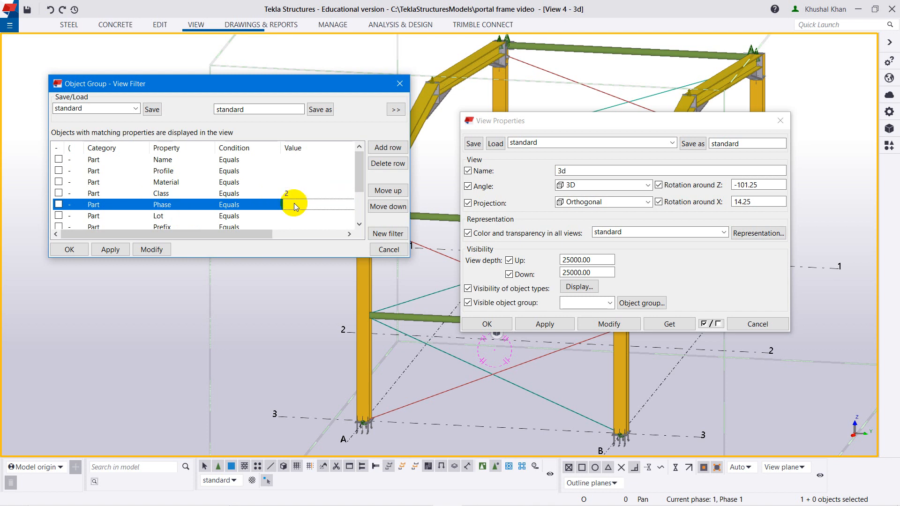
pyautogui.click(158, 251)
pyautogui.click(74, 250)
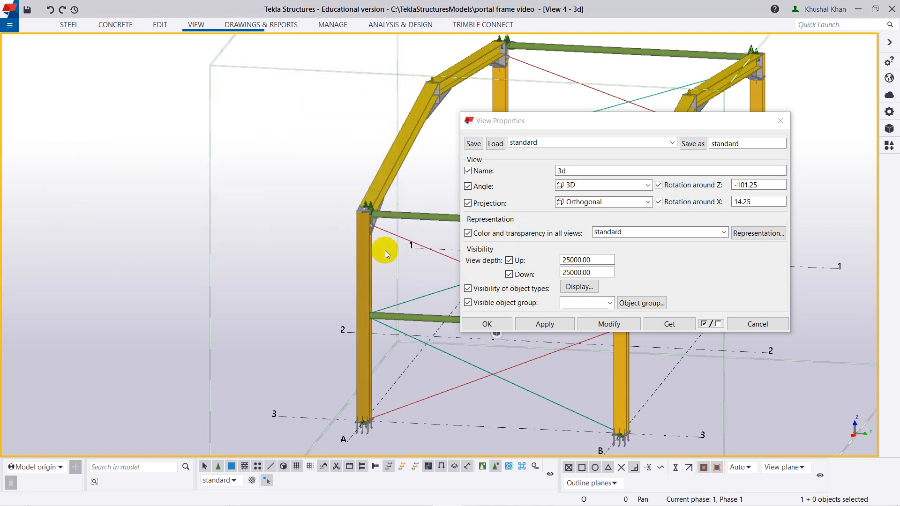
# Apply the view properties to the 3D view and close them.
pyautogui.click(618, 318)
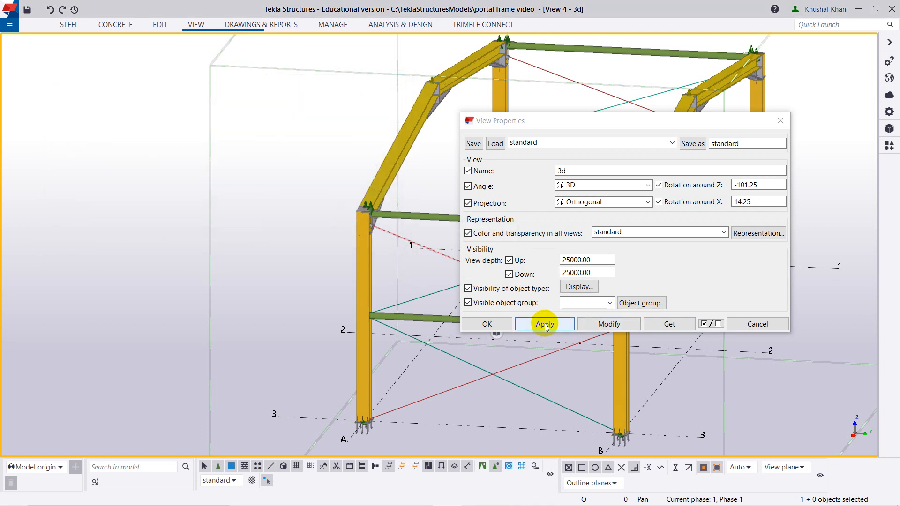
pyautogui.click(611, 325)
pyautogui.click(491, 323)
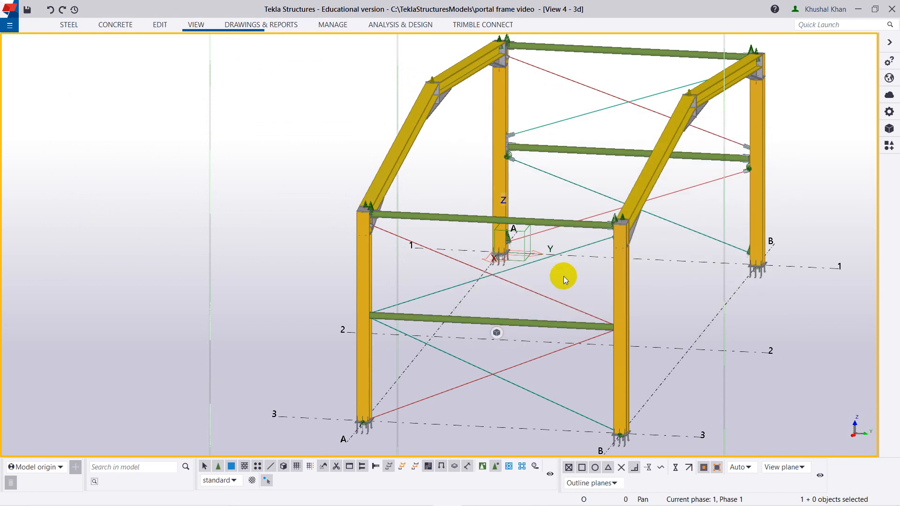
# Cycle through the open views and examine the portal frame and its bracing in plane and 3D orientation.
pyautogui.scroll(-2, 563, 275)
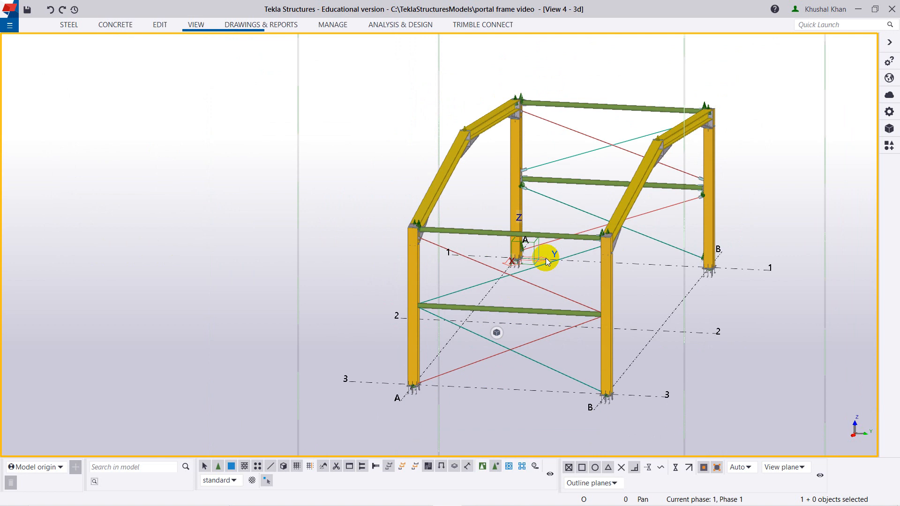
pyautogui.hotkey('ctrl', 'Tab')
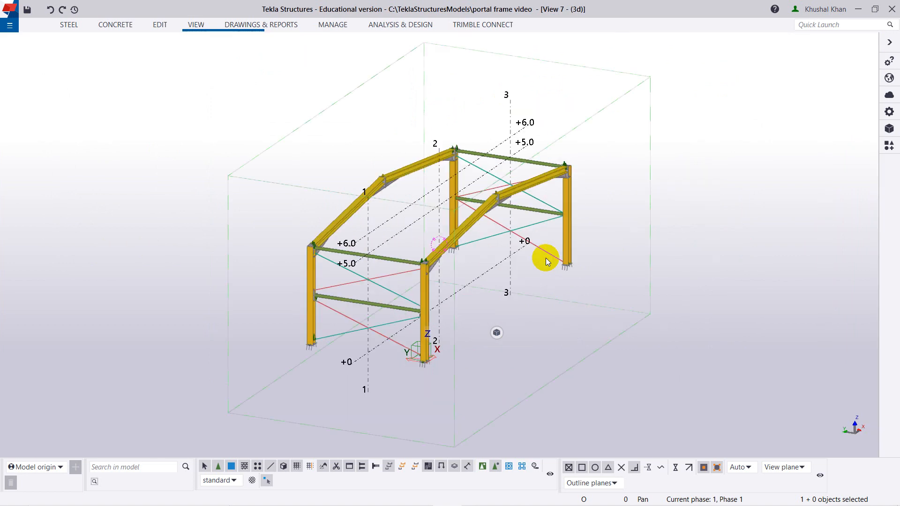
pyautogui.hotkey('ctrl', 'p')
pyautogui.hotkey('ctrl', 'p')
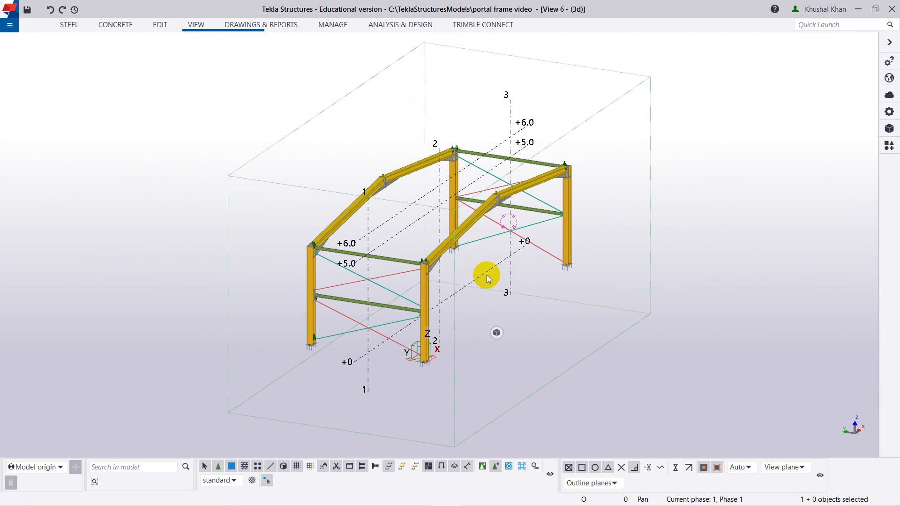
pyautogui.scroll(4, 355, 293)
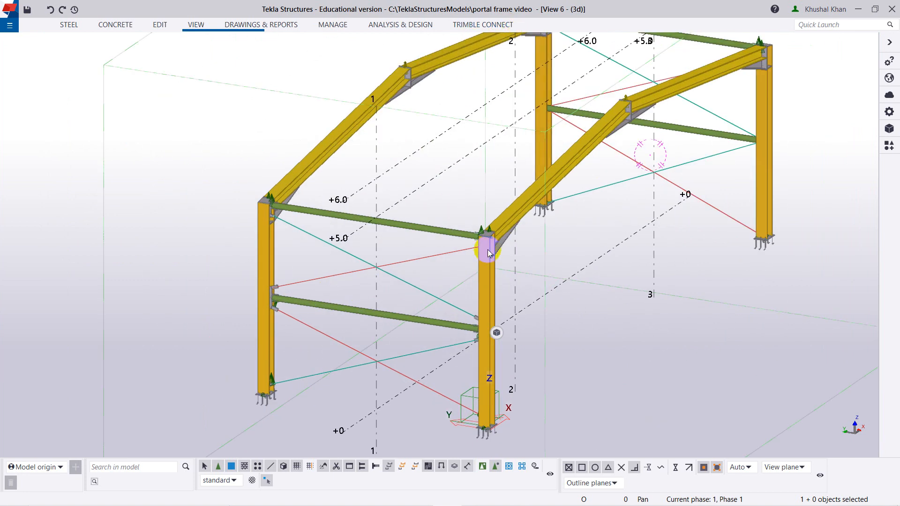
pyautogui.hotkey('ctrl', 'p')
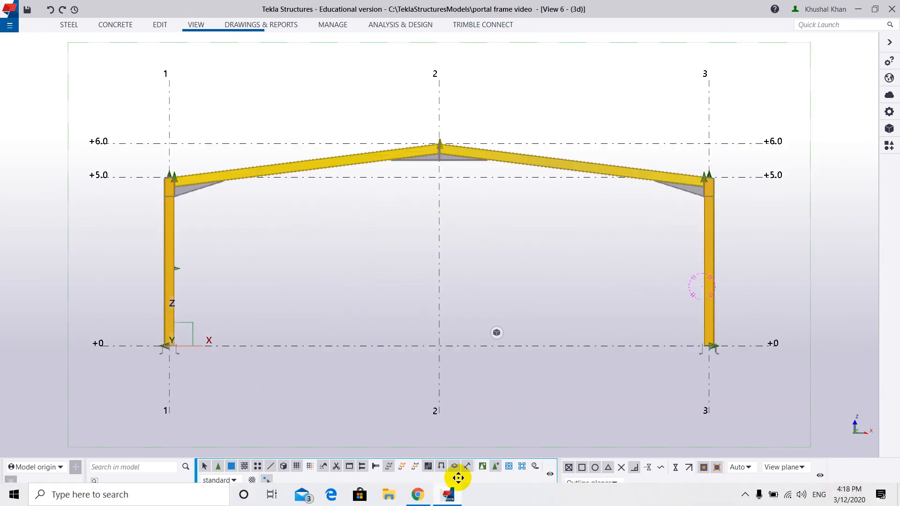
pyautogui.hotkey('ctrl', 'p')
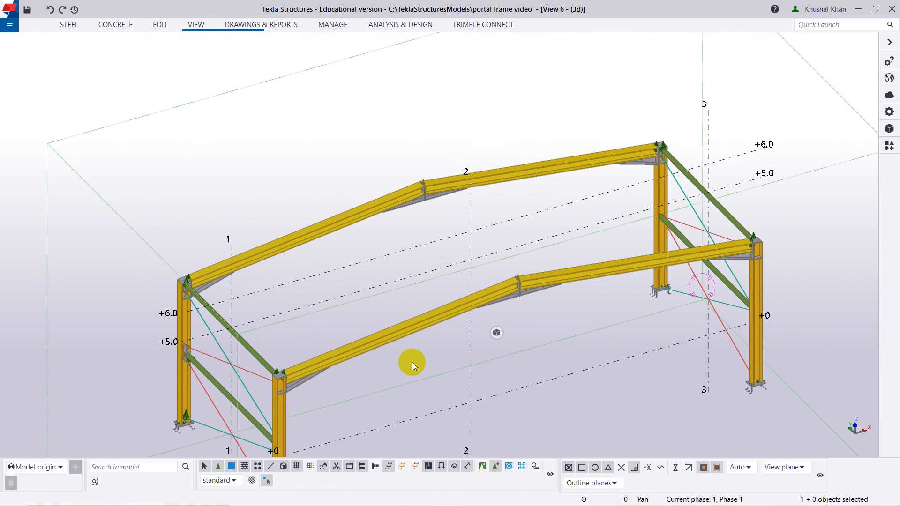
pyautogui.keyDown('ctrl'); pyautogui.moveTo(492, 364); pyautogui.dragTo(431, 333, button='middle'); pyautogui.keyUp('ctrl')
pyautogui.scroll(-2, 466, 324)
pyautogui.keyDown('ctrl'); pyautogui.moveTo(555, 315); pyautogui.dragTo(501, 271, button='middle'); pyautogui.keyUp('ctrl')
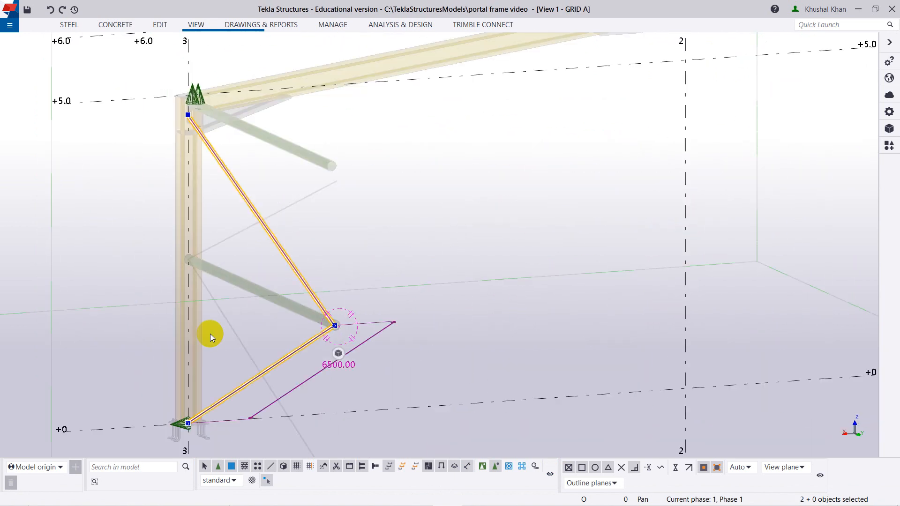
pyautogui.scroll(-2, 243, 330)
pyautogui.keyDown('ctrl'); pyautogui.moveTo(210, 333); pyautogui.dragTo(366, 334, button='middle'); pyautogui.keyUp('ctrl')
pyautogui.scroll(5, 281, 330)
pyautogui.keyDown('ctrl'); pyautogui.moveTo(279, 388); pyautogui.dragTo(175, 346, button='middle'); pyautogui.keyUp('ctrl')
pyautogui.scroll(2, 313, 326)
pyautogui.scroll(-4, 263, 330)
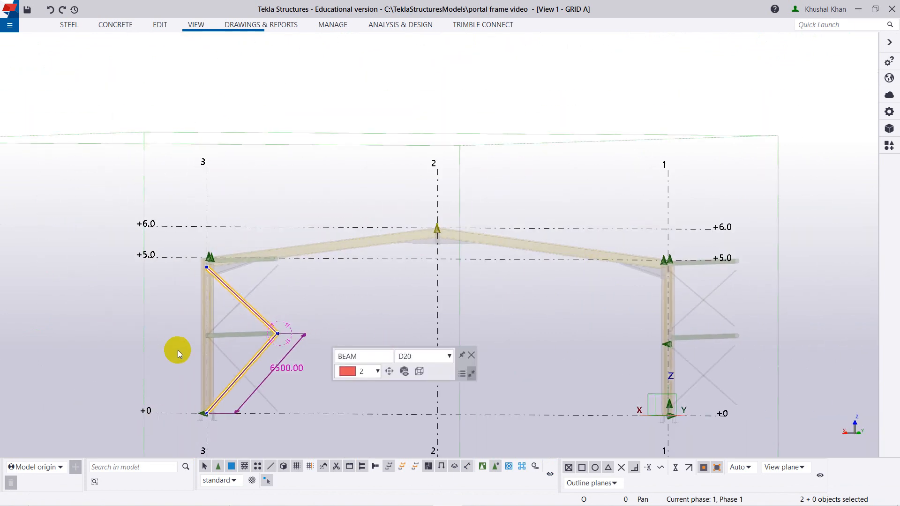
# Examine in the GRID A view how the two red rods meet at the end of the mid-height tube near grid 3.
pyautogui.keyDown('ctrl'); pyautogui.moveTo(178, 350); pyautogui.dragTo(254, 379, button='middle'); pyautogui.keyUp('ctrl')
pyautogui.click(282, 383)
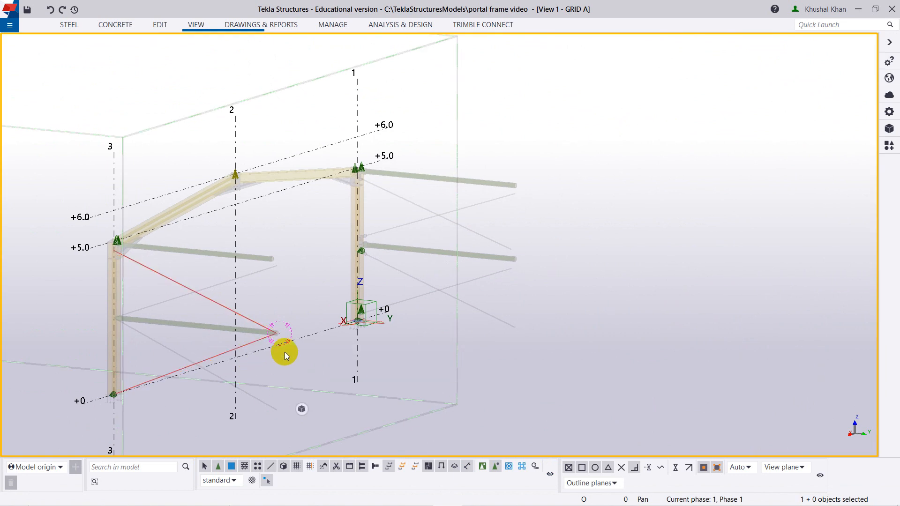
pyautogui.scroll(4, 192, 280)
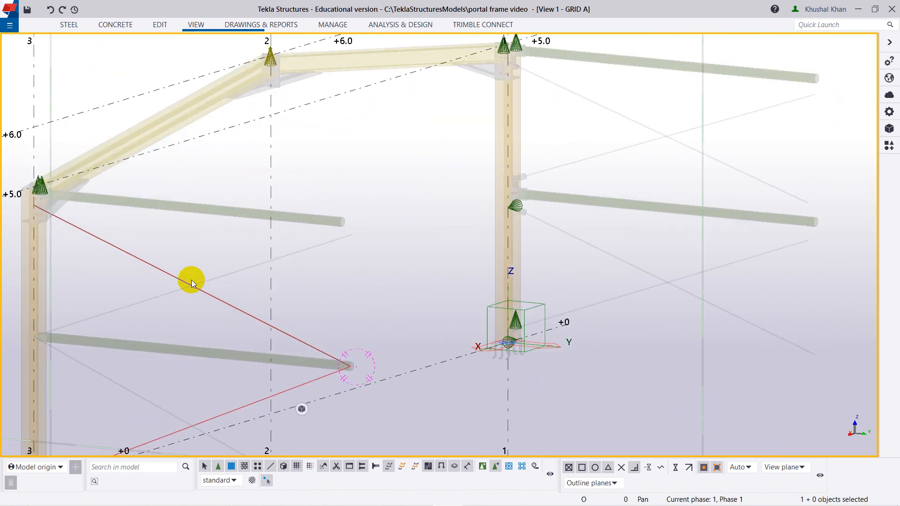
pyautogui.scroll(-3, 213, 333)
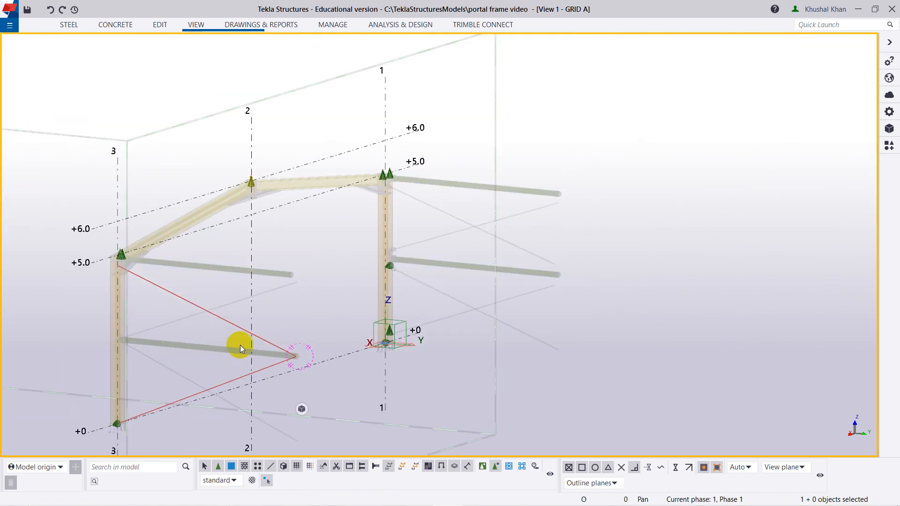
pyautogui.scroll(4, 288, 359)
pyautogui.scroll(-4, 293, 356)
pyautogui.moveTo(296, 310); pyautogui.dragTo(430, 378, button='middle')
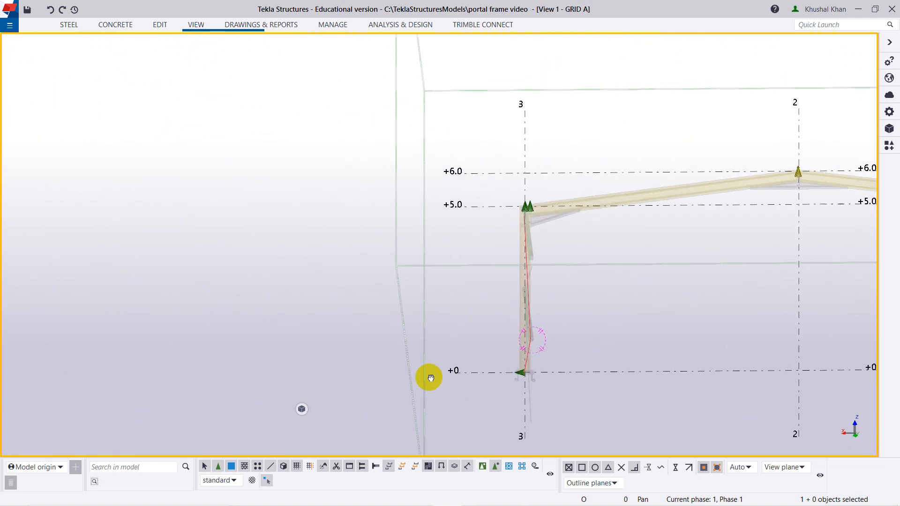
pyautogui.keyDown('ctrl'); pyautogui.moveTo(576, 367); pyautogui.dragTo(307, 349, button='middle'); pyautogui.keyUp('ctrl')
pyautogui.scroll(5, 308, 349)
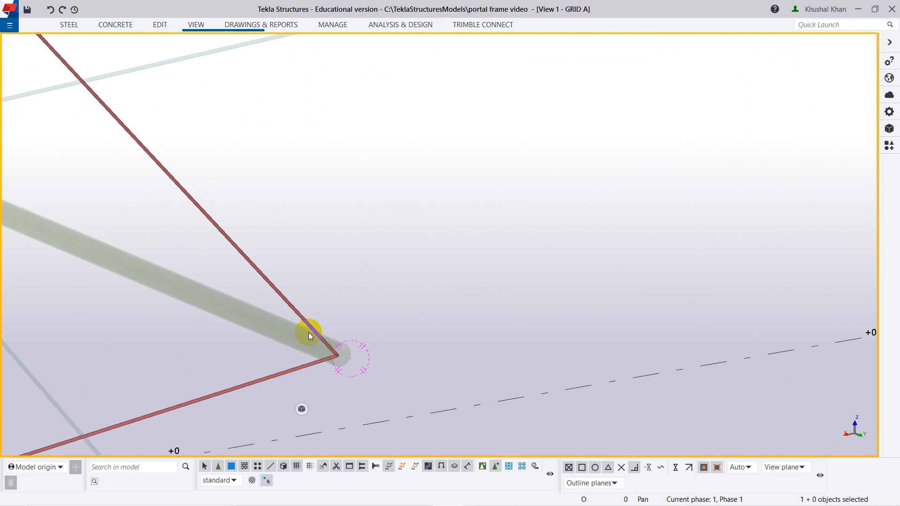
pyautogui.scroll(5, 318, 339)
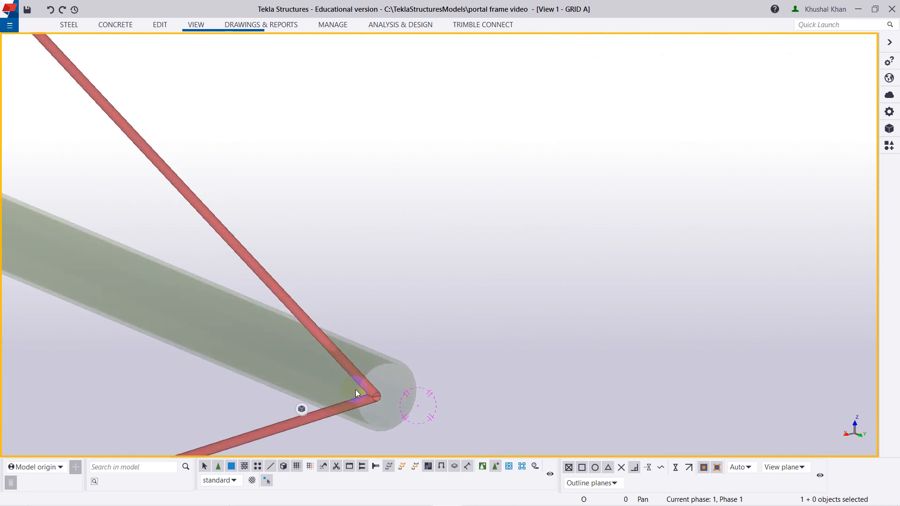
pyautogui.scroll(-3, 352, 291)
pyautogui.moveTo(352, 291)
pyautogui.keyDown('ctrl'); pyautogui.mouseDown(button='middle')
pyautogui.moveTo(364, 325)
pyautogui.moveTo(342, 294)
pyautogui.moveTo(362, 319)
pyautogui.moveTo(327, 358)
pyautogui.moveTo(288, 353)
pyautogui.moveTo(283, 342)
pyautogui.moveTo(417, 315)
pyautogui.moveTo(408, 293)
pyautogui.moveTo(416, 276)
pyautogui.moveTo(416, 302)
pyautogui.moveTo(394, 229)
pyautogui.moveTo(418, 349)
pyautogui.mouseUp(button='middle'); pyautogui.keyUp('ctrl')
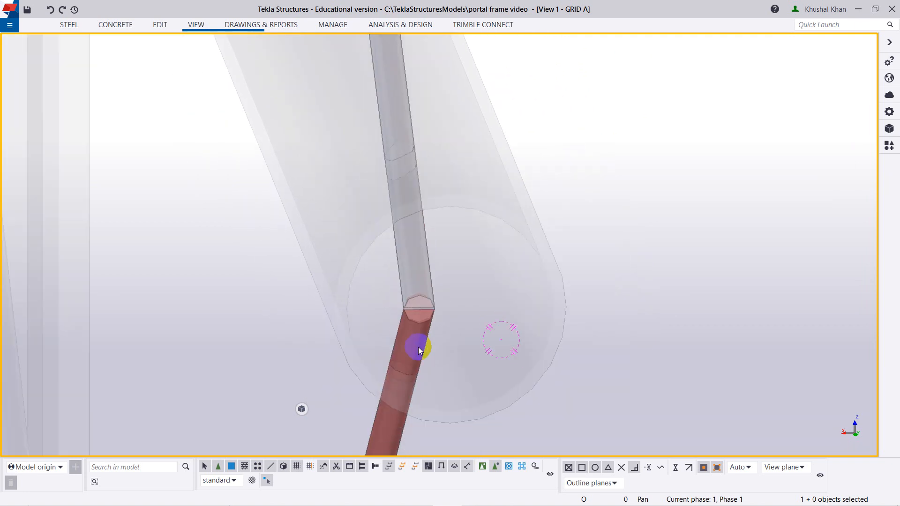
pyautogui.moveTo(419, 312)
pyautogui.keyDown('ctrl'); pyautogui.mouseDown(button='middle')
pyautogui.moveTo(379, 364)
pyautogui.moveTo(366, 345)
pyautogui.moveTo(400, 353)
pyautogui.moveTo(385, 341)
pyautogui.moveTo(386, 315)
pyautogui.moveTo(394, 325)
pyautogui.mouseUp(button='middle'); pyautogui.keyUp('ctrl')
pyautogui.scroll(5, 391, 324)
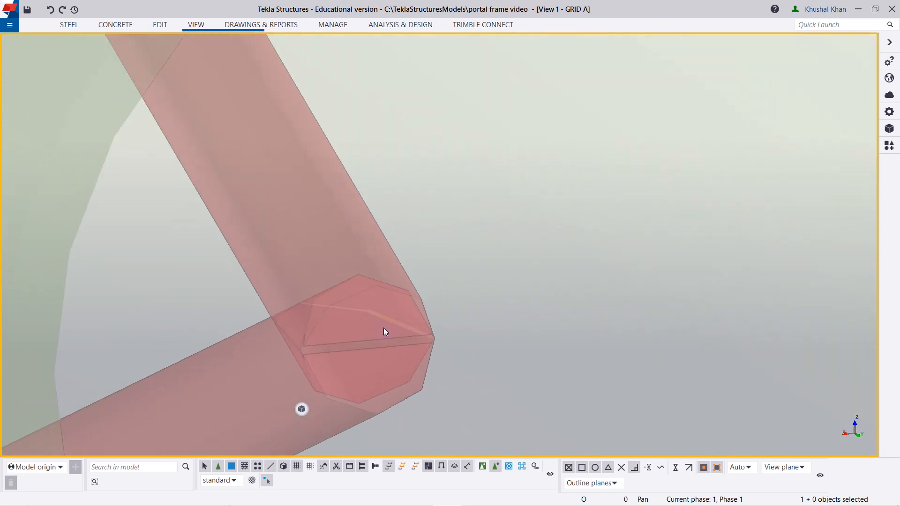
pyautogui.scroll(-10, 384, 328)
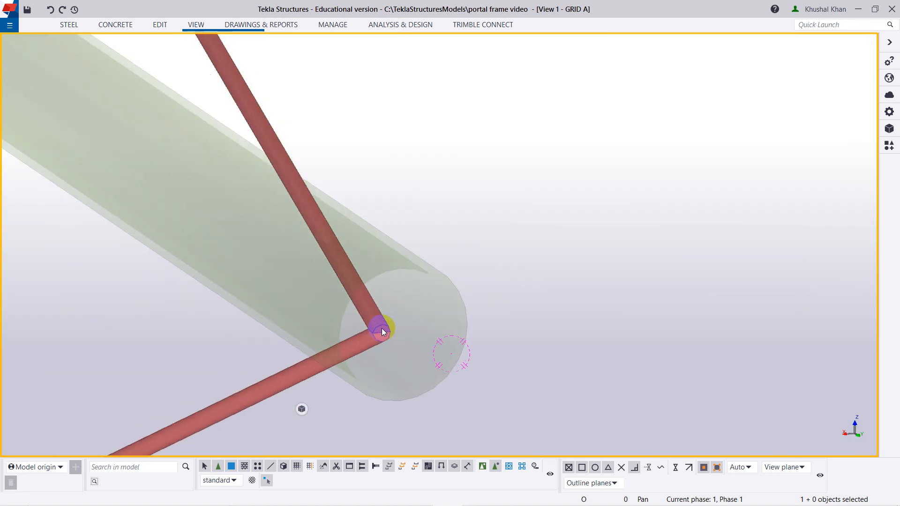
pyautogui.scroll(-6, 387, 323)
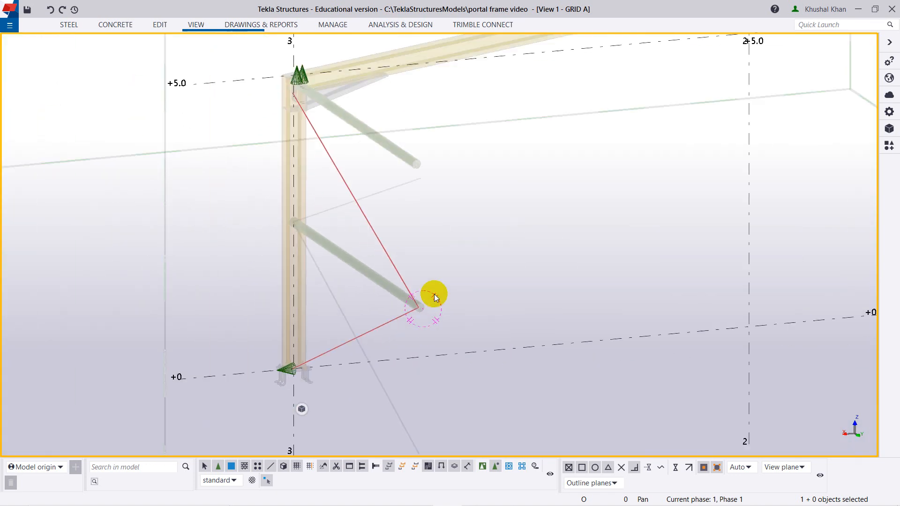
pyautogui.keyDown('ctrl'); pyautogui.moveTo(404, 308); pyautogui.dragTo(452, 299, button='middle'); pyautogui.keyUp('ctrl')
pyautogui.scroll(-5, 492, 302)
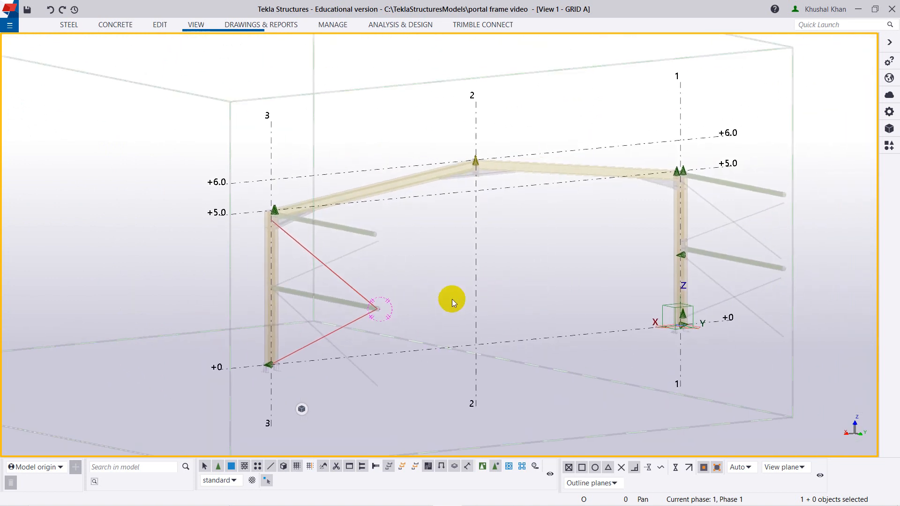
# Review the object group filter of the GRID A view and reapply the view's properties.
pyautogui.doubleClick(439, 298)
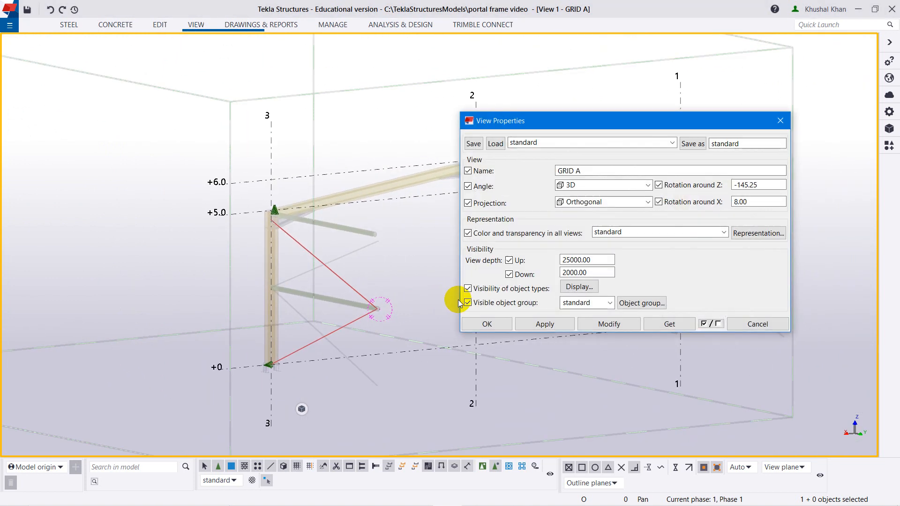
pyautogui.click(650, 305)
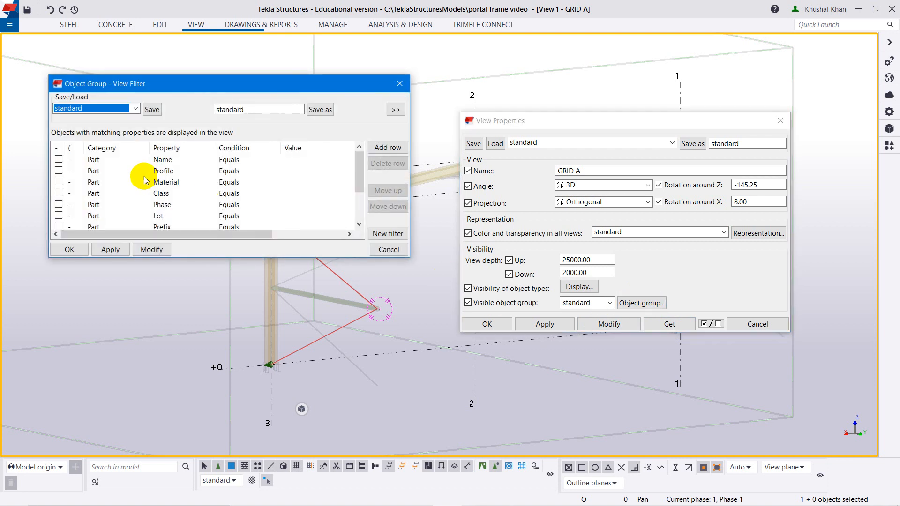
pyautogui.click(65, 182)
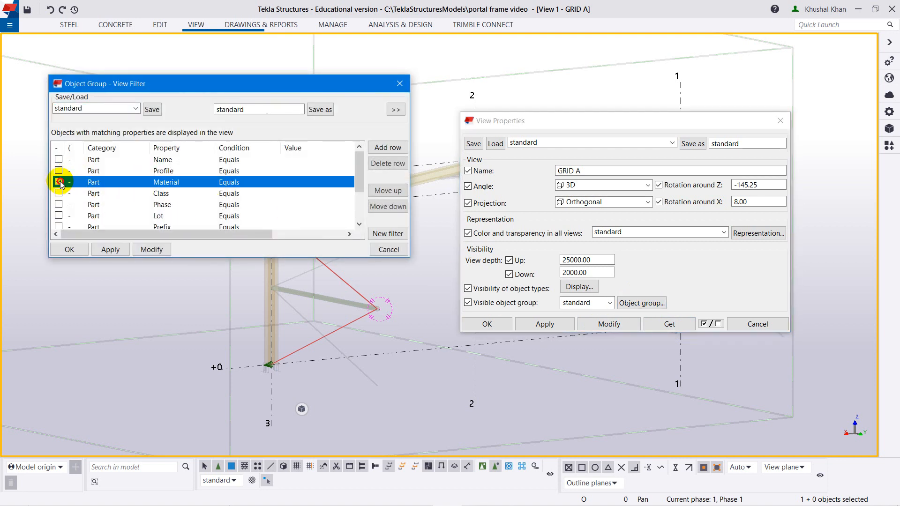
pyautogui.click(400, 84)
pyautogui.click(609, 324)
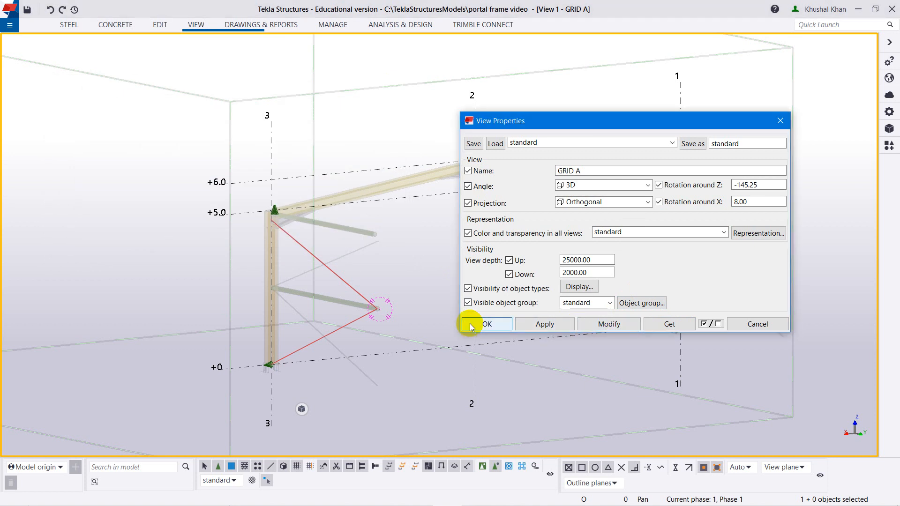
pyautogui.click(471, 328)
# Redraw the GRID A view.
pyautogui.scroll(-2, 423, 299)
pyautogui.rightClick(424, 299)
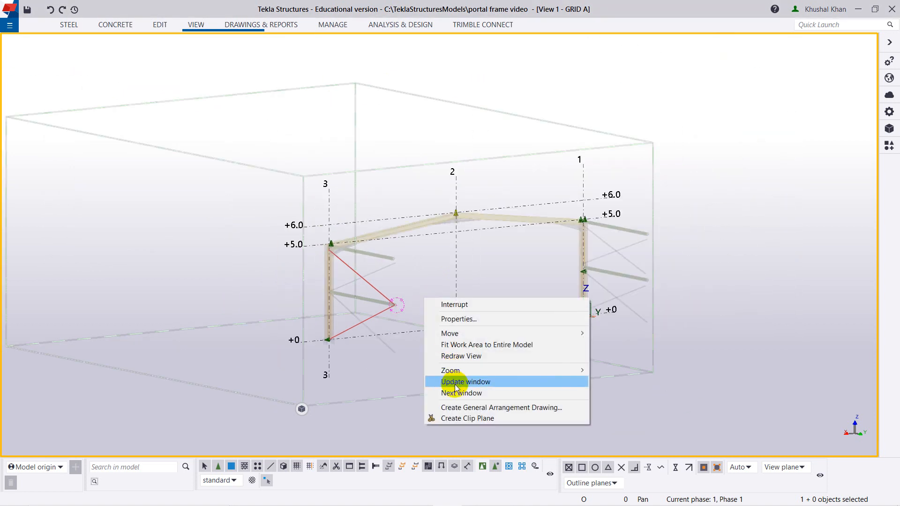
pyautogui.click(450, 356)
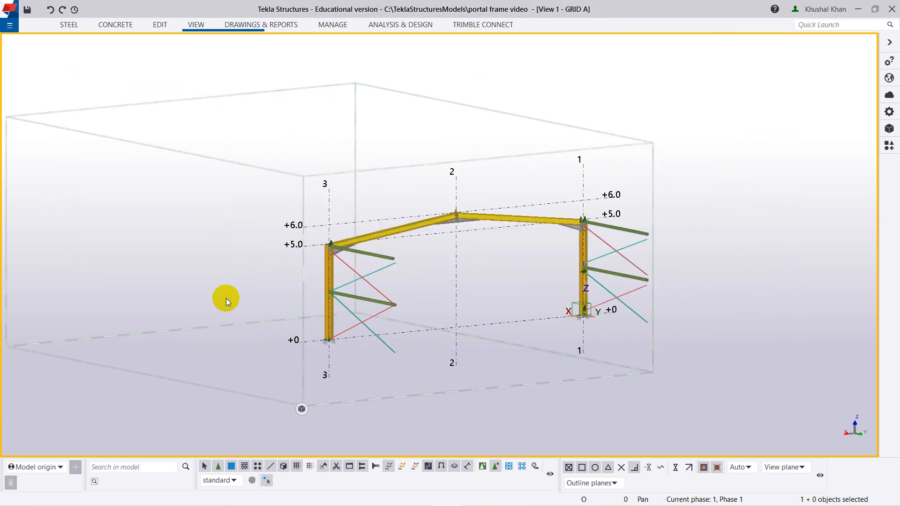
pyautogui.keyDown('ctrl'); pyautogui.moveTo(226, 298); pyautogui.dragTo(268, 317, button='middle'); pyautogui.keyUp('ctrl')
# Look over the frame in the other 3D view, then pick GRID 3 from the list of visible views.
pyautogui.hotkey('ctrl', 'Tab')
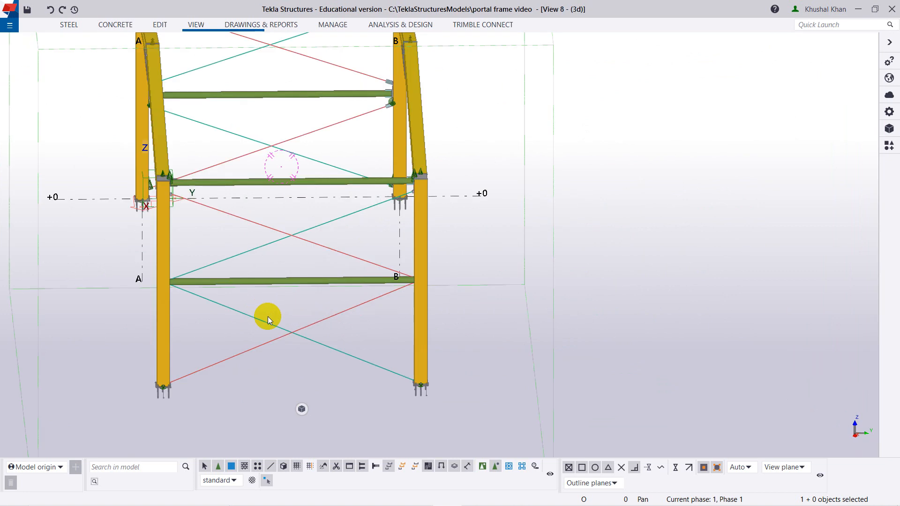
pyautogui.keyDown('ctrl'); pyautogui.moveTo(463, 216); pyautogui.dragTo(339, 283, button='middle'); pyautogui.keyUp('ctrl')
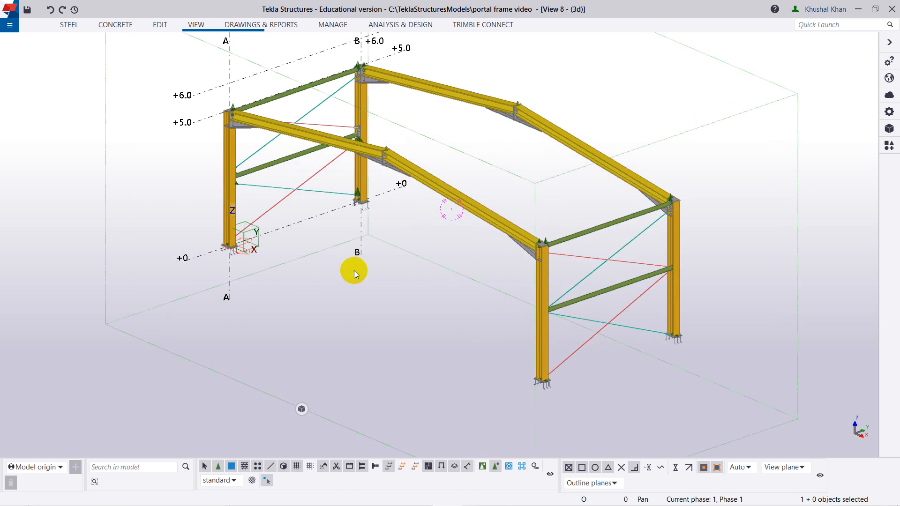
pyautogui.hotkey('ctrl', 'i')
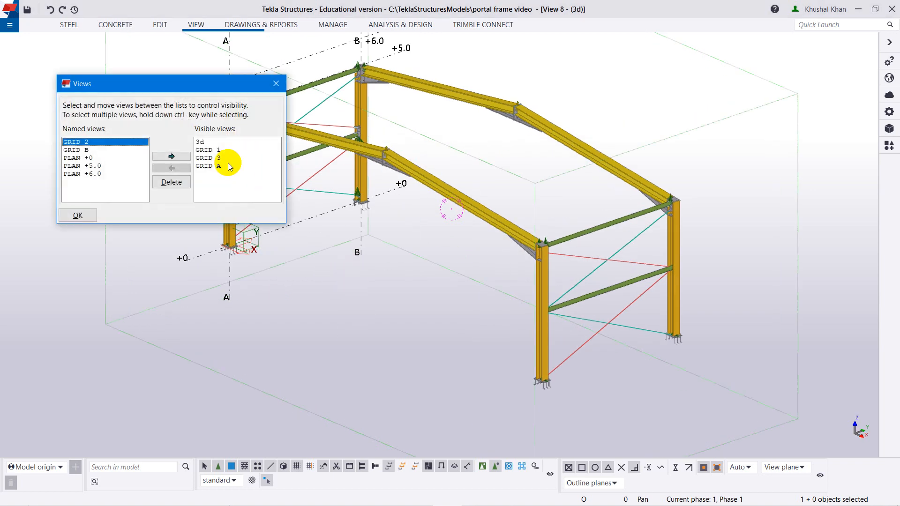
pyautogui.click(220, 159)
pyautogui.click(90, 214)
# Display the GRID 3 view's parts as rendered at the joint between the rods, mid-height tube and grid B column.
pyautogui.scroll(-5, 206, 233)
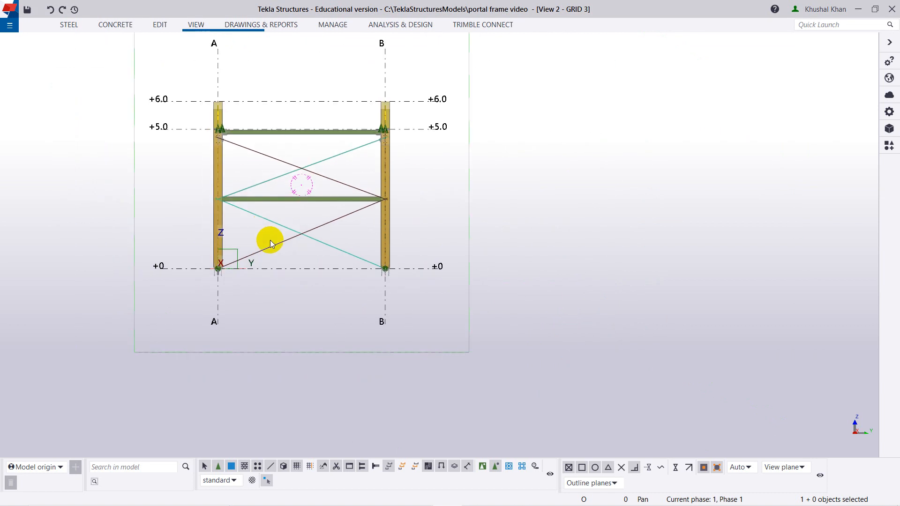
pyautogui.keyDown('ctrl'); pyautogui.moveTo(280, 286); pyautogui.dragTo(300, 302, button='middle'); pyautogui.keyUp('ctrl')
pyautogui.scroll(10, 300, 303)
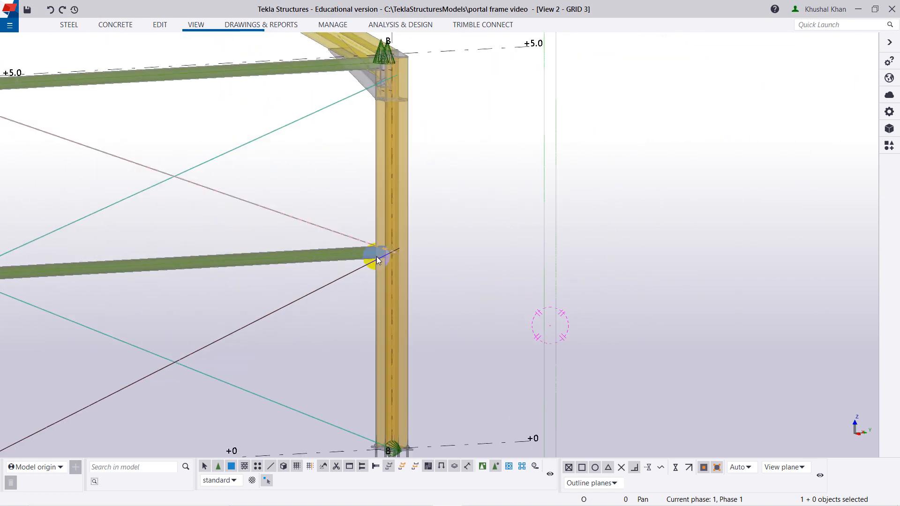
pyautogui.scroll(2, 362, 242)
pyautogui.hotkey('ctrl', '4')
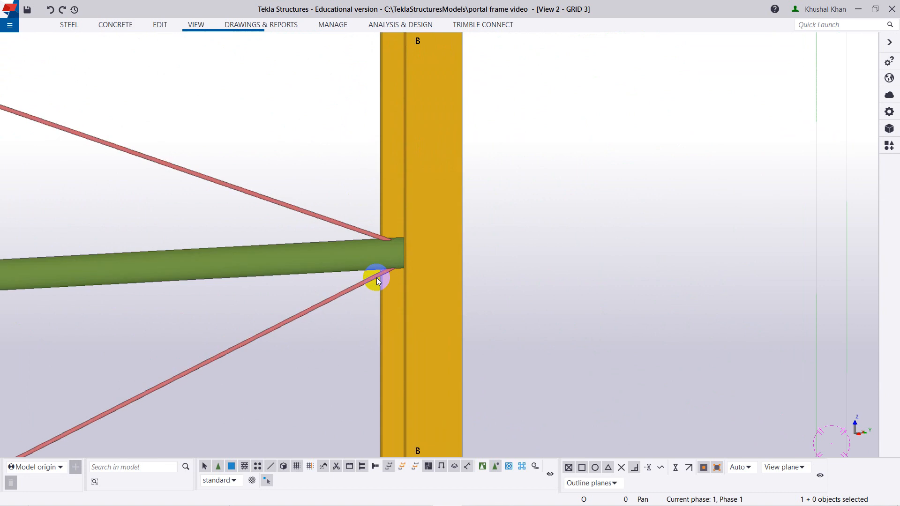
# Examine the joint of the two rods and mid-height tube at the grid B column from another angle.
pyautogui.scroll(-4, 375, 246)
pyautogui.keyDown('ctrl'); pyautogui.moveTo(336, 325); pyautogui.dragTo(266, 309, button='middle'); pyautogui.keyUp('ctrl')
pyautogui.press('v')
pyautogui.click(145, 195)
pyautogui.scroll(-2, 115, 251)
pyautogui.scroll(3, 237, 263)
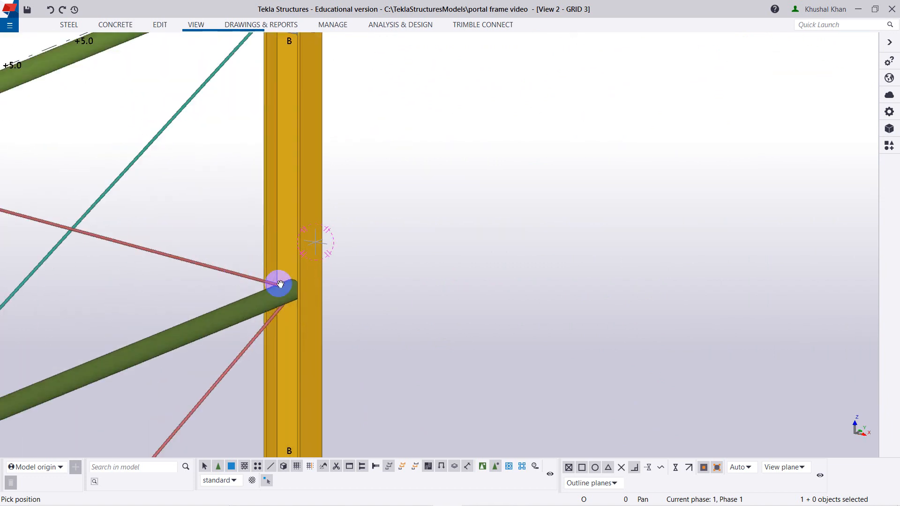
pyautogui.scroll(2, 290, 254)
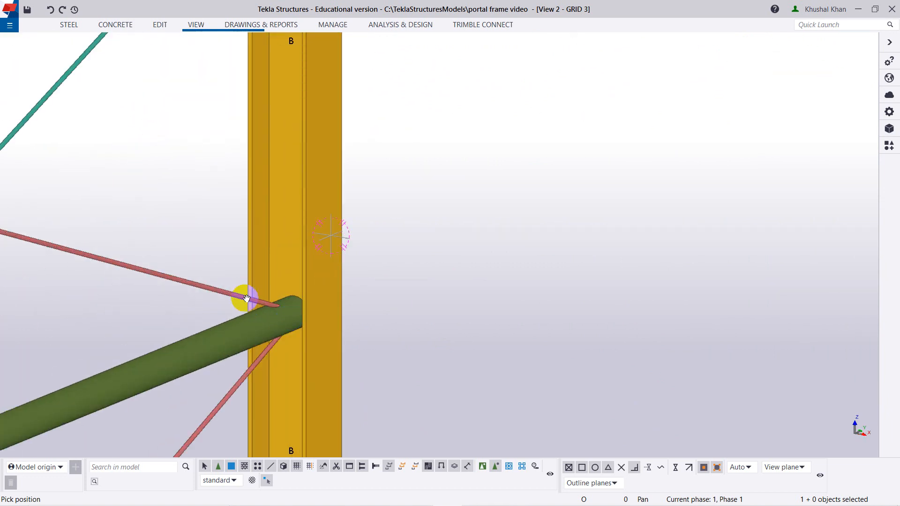
pyautogui.scroll(-3, 279, 363)
pyautogui.keyDown('ctrl'); pyautogui.moveTo(286, 393); pyautogui.dragTo(269, 381, button='middle'); pyautogui.keyUp('ctrl')
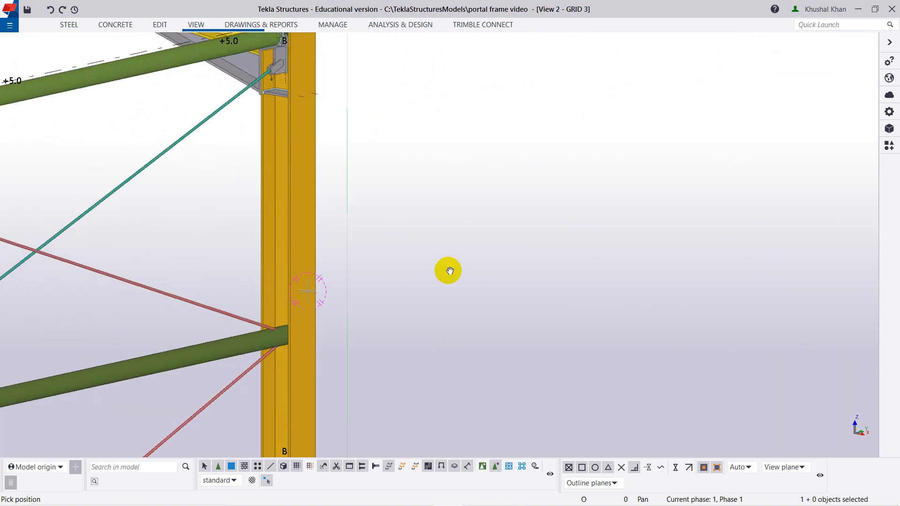
# Search the applications and components catalogue for 20 and start the Tube gusset (20) connection for the grid B column joint.
pyautogui.click(889, 145)
pyautogui.click(753, 73)
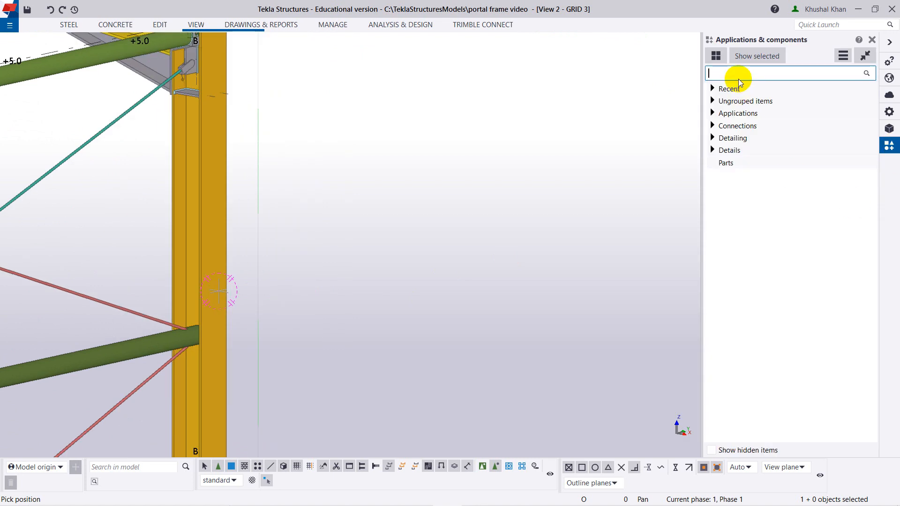
pyautogui.write('20')
pyautogui.click(789, 162)
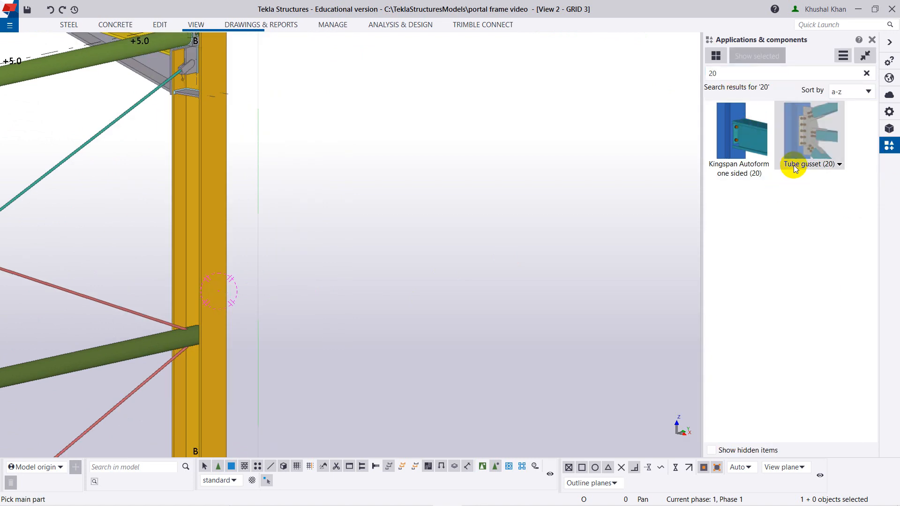
pyautogui.scroll(-2, 303, 286)
pyautogui.moveTo(303, 285); pyautogui.dragTo(385, 255, button='middle')
pyautogui.scroll(5, 372, 295)
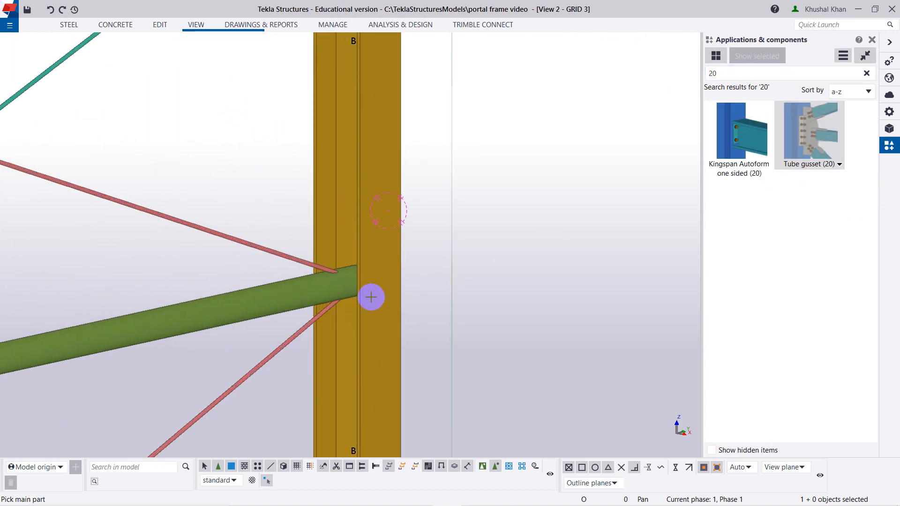
# Connect the lower rod, mid-height tube and upper rod as secondary parts to the grid B column with Tube gusset (20).
pyautogui.click(367, 308)
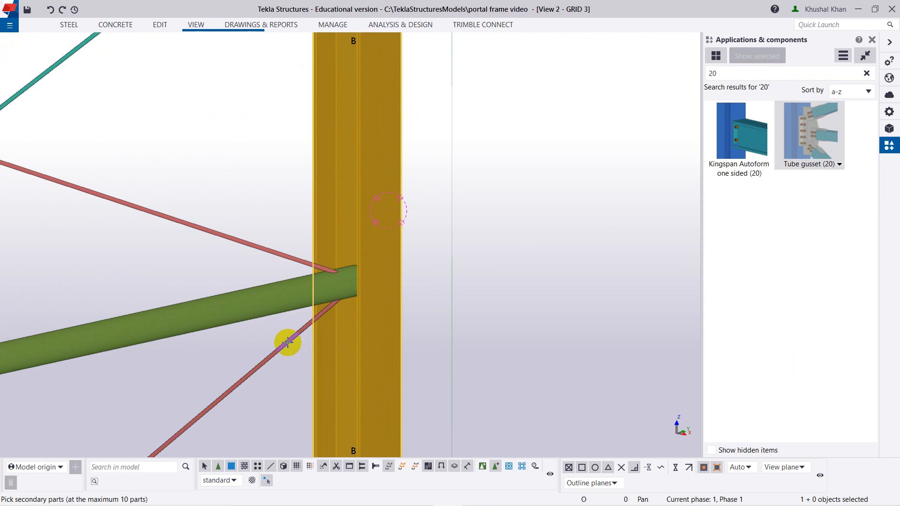
pyautogui.click(288, 341)
pyautogui.click(277, 297)
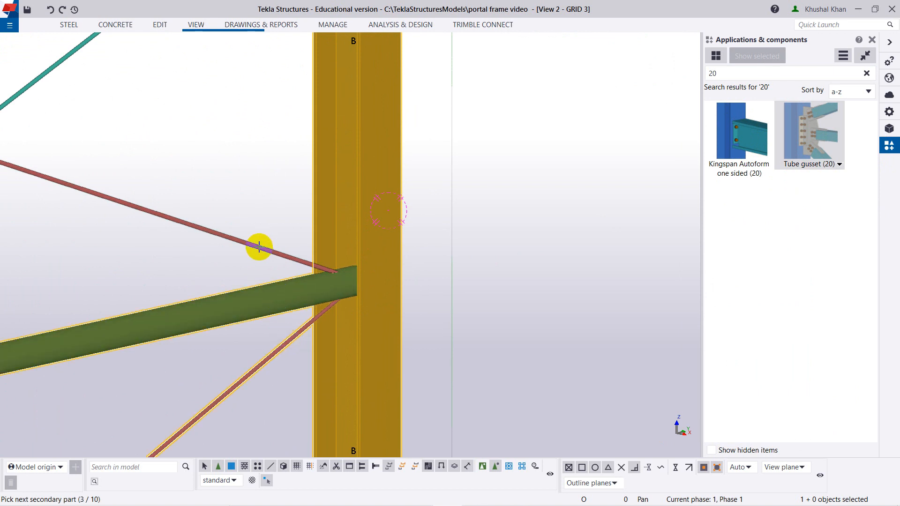
pyautogui.click(259, 247)
pyautogui.middleClick(348, 308)
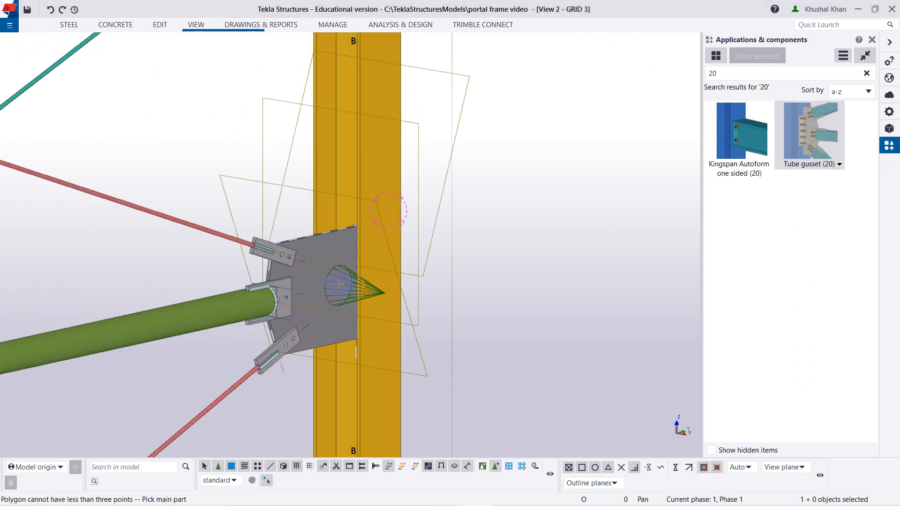
pyautogui.scroll(-2, 432, 277)
pyautogui.click(871, 40)
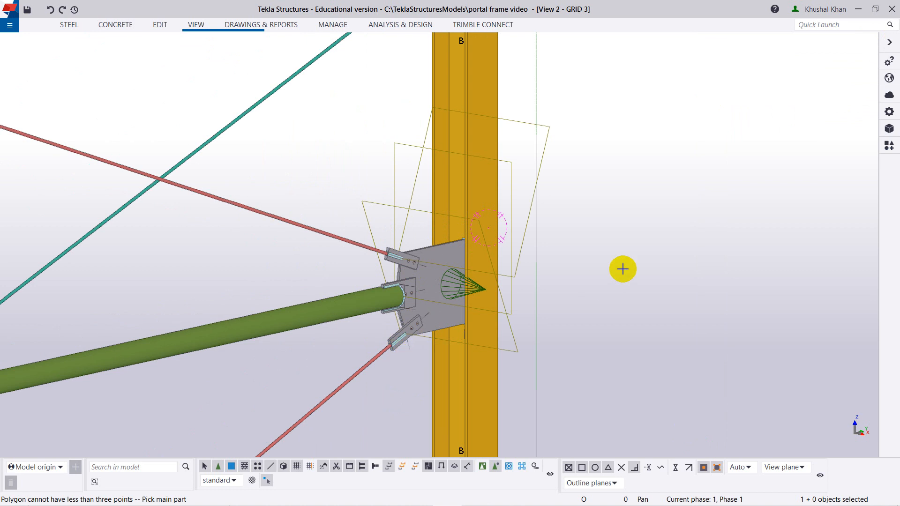
pyautogui.rightClick(622, 269)
pyautogui.click(637, 270)
pyautogui.doubleClick(638, 271)
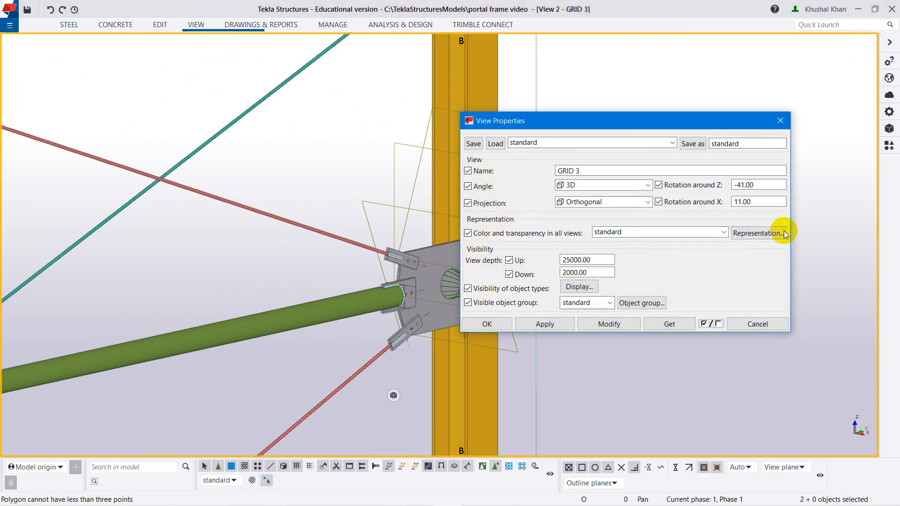
pyautogui.click(780, 120)
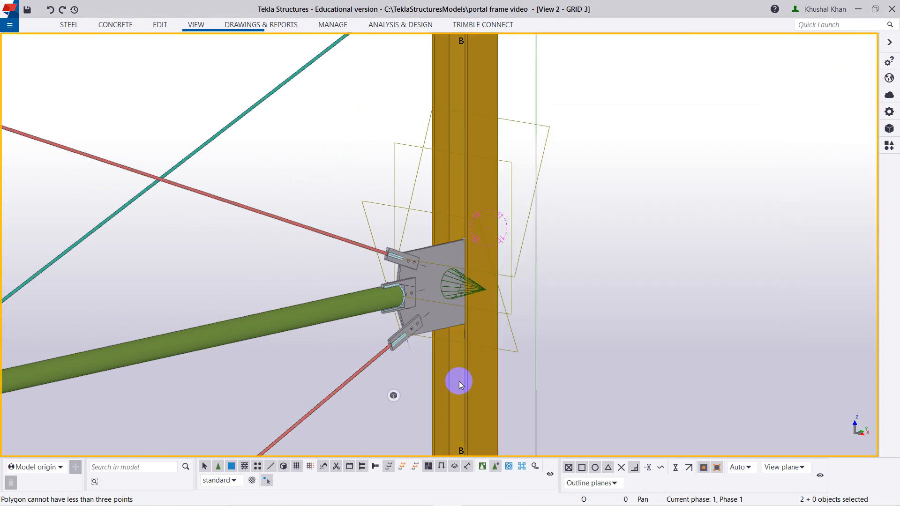
# Move the lower rod's end handle at the grid B column linearly by dZ -200, with dX and dY excluded.
pyautogui.click(369, 361)
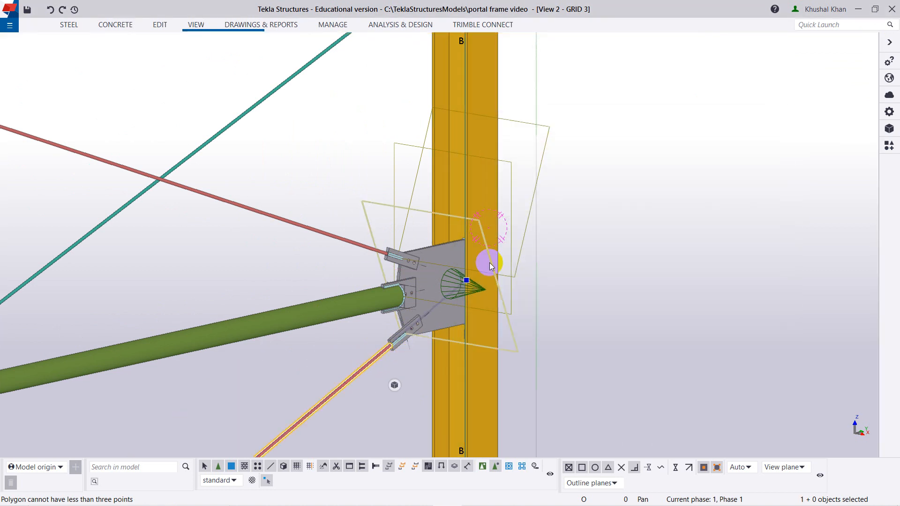
pyautogui.click(467, 281)
pyautogui.rightClick(468, 280)
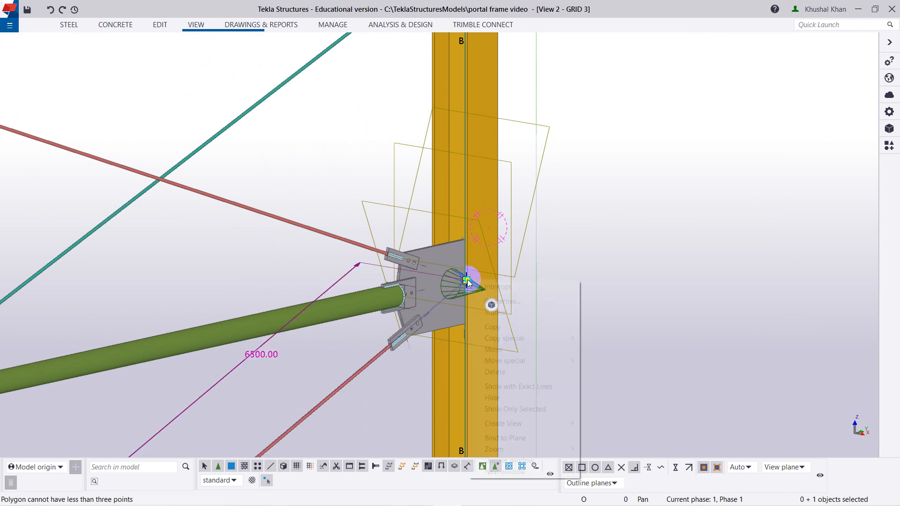
pyautogui.moveTo(522, 360)
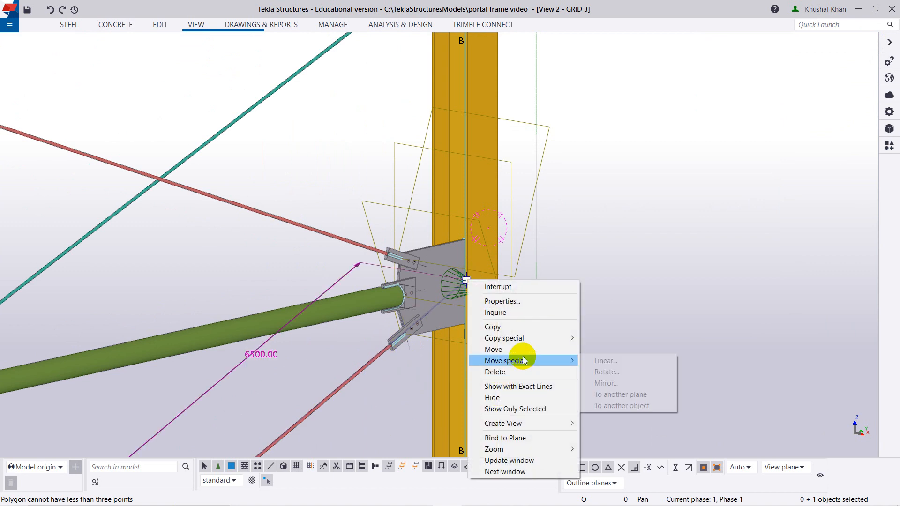
pyautogui.click(604, 361)
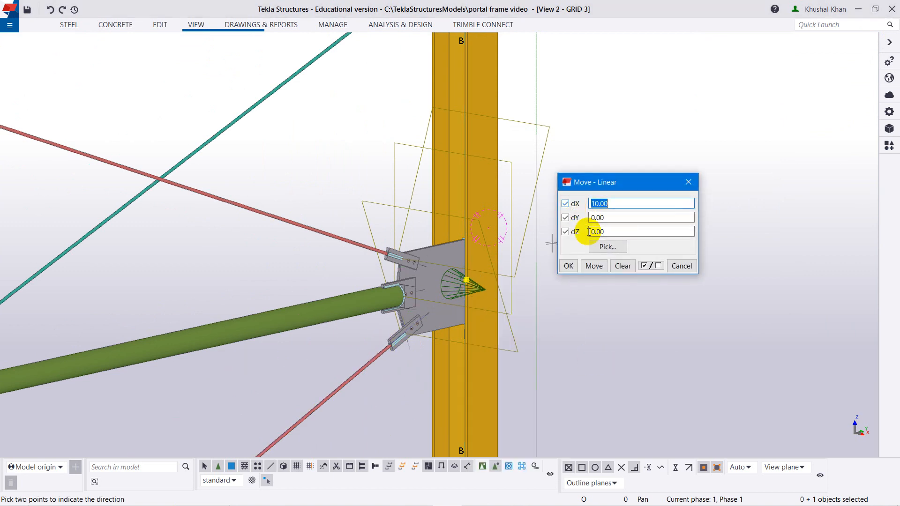
pyautogui.click(656, 268)
pyautogui.click(565, 232)
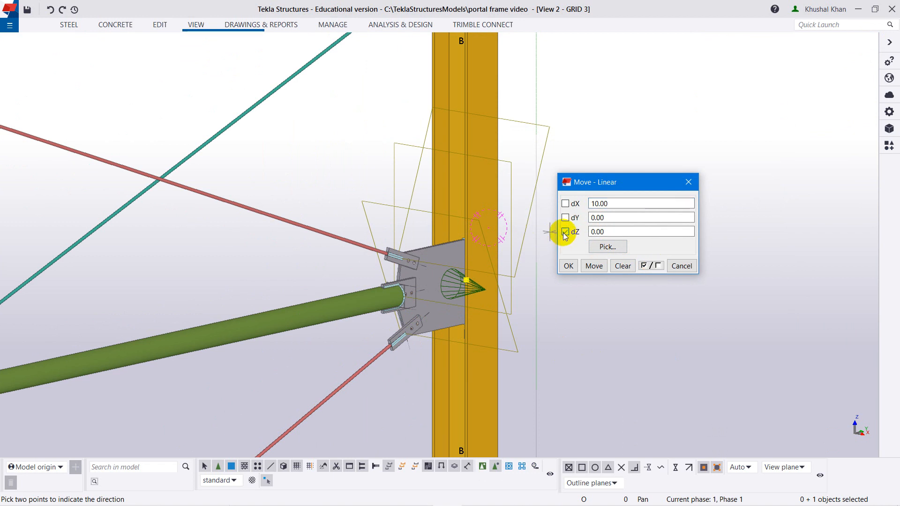
pyautogui.moveTo(606, 231); pyautogui.dragTo(589, 231)
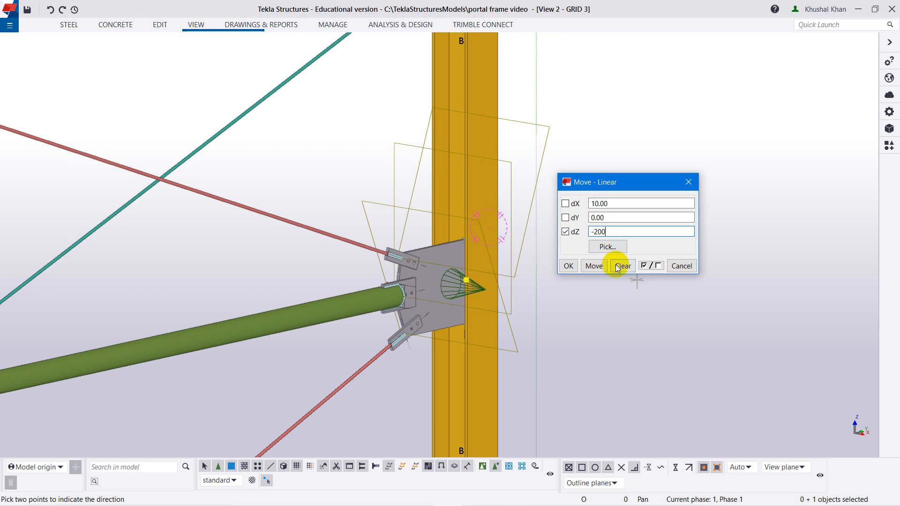
pyautogui.click(594, 266)
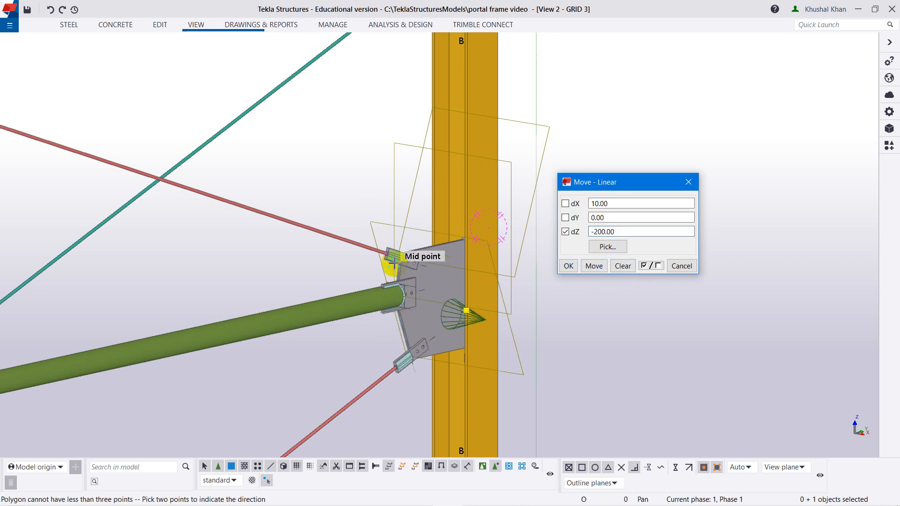
pyautogui.click(691, 182)
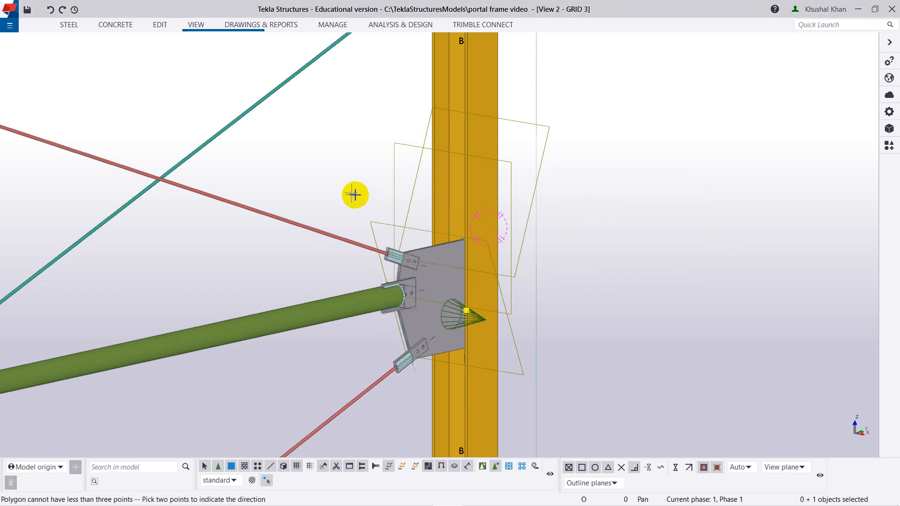
pyautogui.rightClick(331, 187)
pyautogui.click(335, 192)
# Move the upper rod's end handle at the grid B column linearly by dZ +200.
pyautogui.click(322, 232)
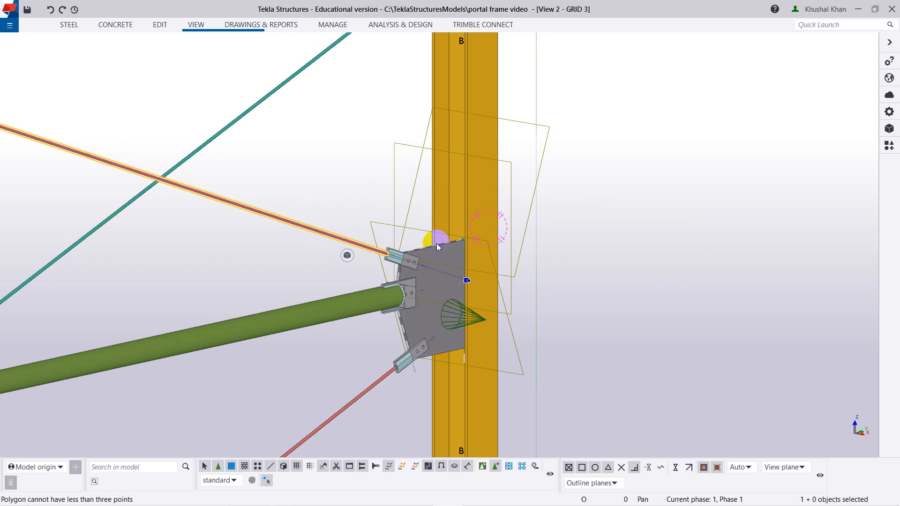
pyautogui.rightClick(467, 280)
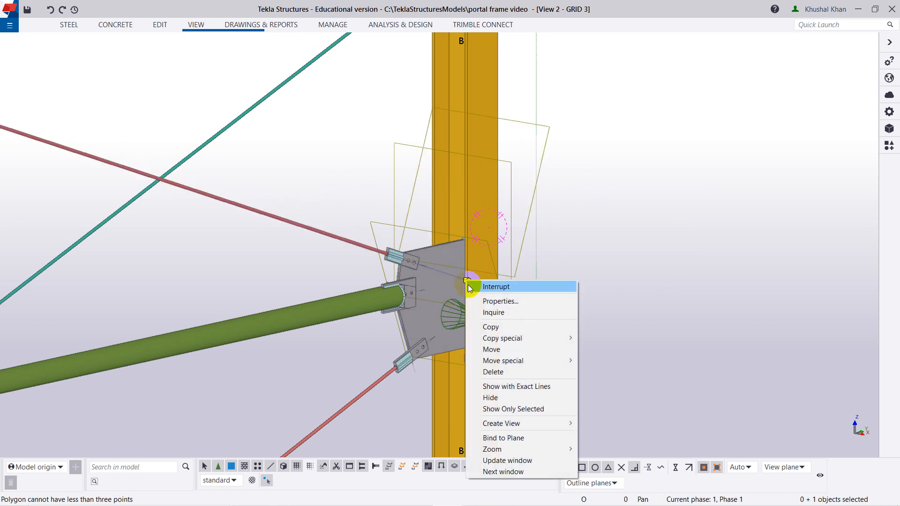
pyautogui.moveTo(513, 361)
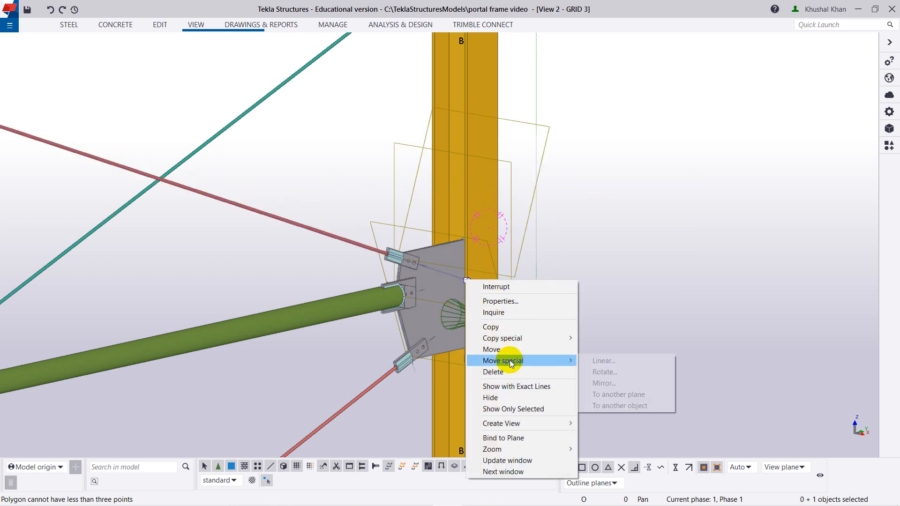
pyautogui.click(611, 361)
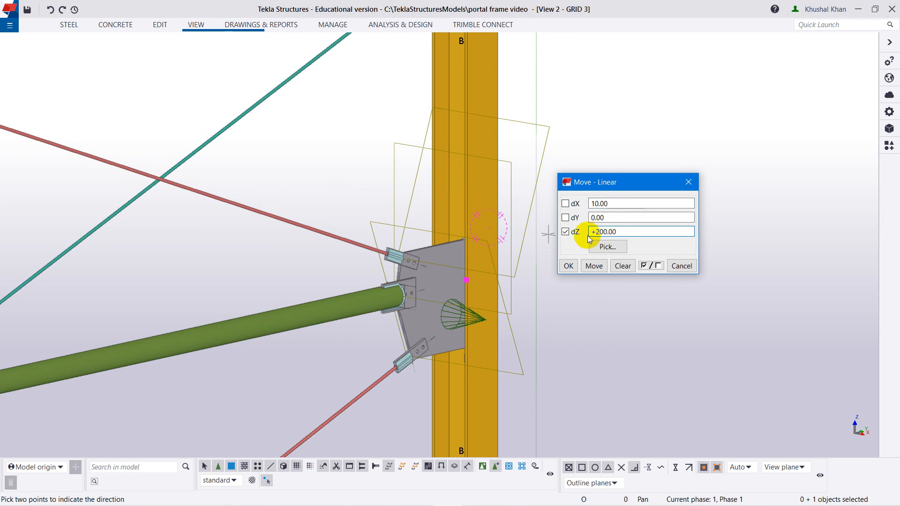
pyautogui.click(594, 266)
pyautogui.scroll(4, 464, 281)
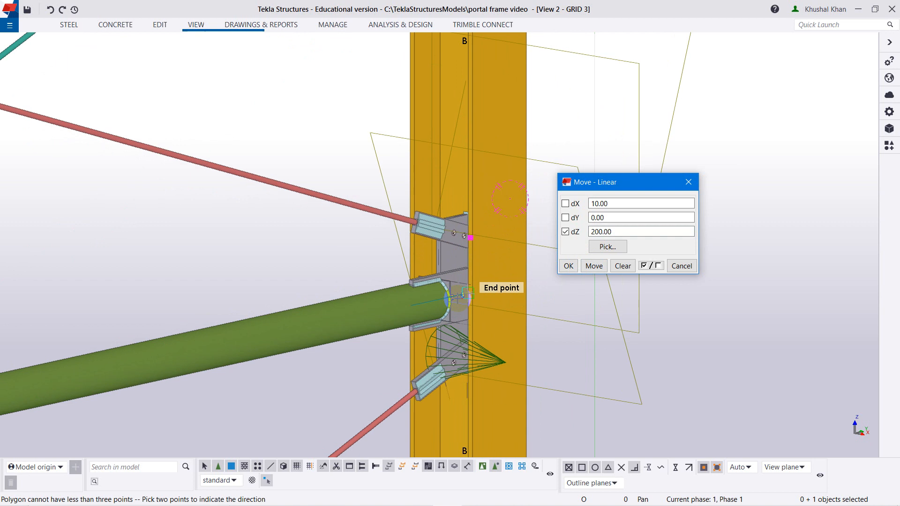
pyautogui.click(683, 184)
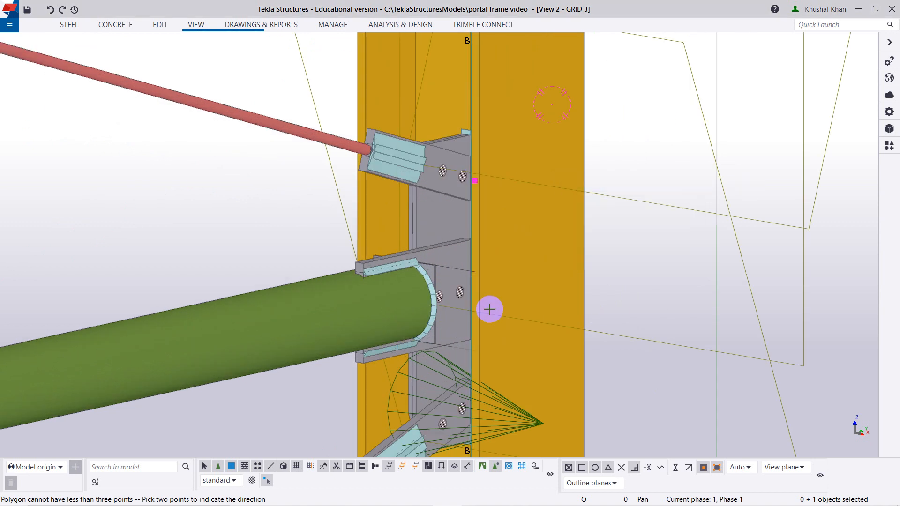
# Examine the tube gusset's plate, brackets and bolts at the grid B column from several angles.
pyautogui.scroll(-4, 489, 307)
pyautogui.moveTo(433, 296); pyautogui.dragTo(361, 237, button='middle')
pyautogui.scroll(2, 396, 195)
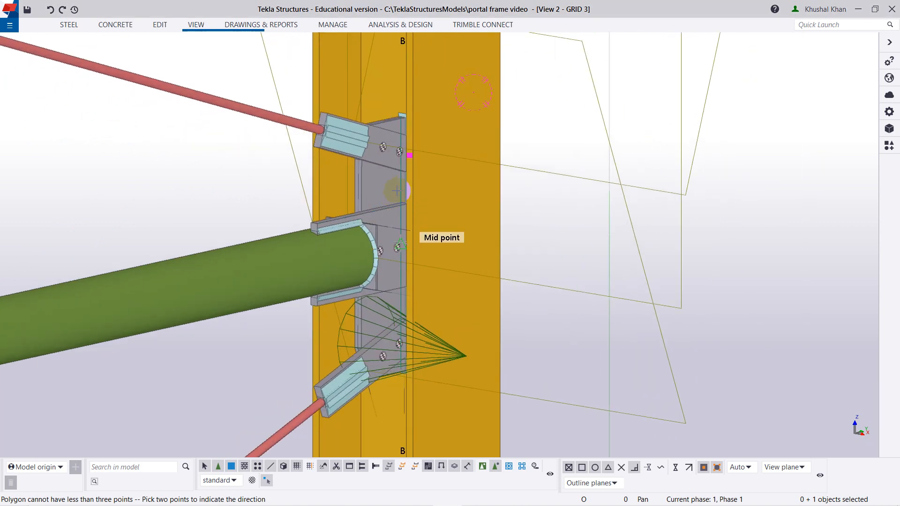
pyautogui.scroll(-1, 406, 222)
pyautogui.scroll(-1, 357, 239)
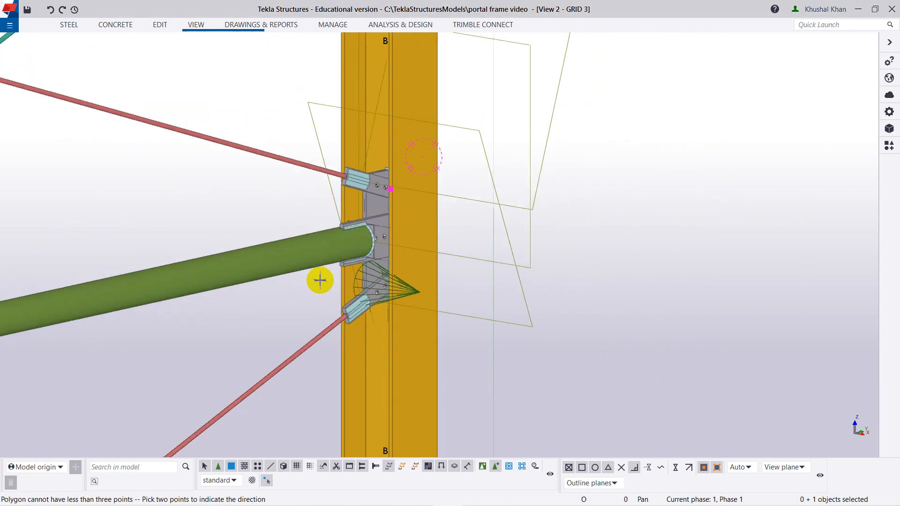
pyautogui.scroll(-3, 377, 287)
pyautogui.scroll(3, 338, 291)
pyautogui.scroll(1, 395, 213)
pyautogui.scroll(-3, 395, 213)
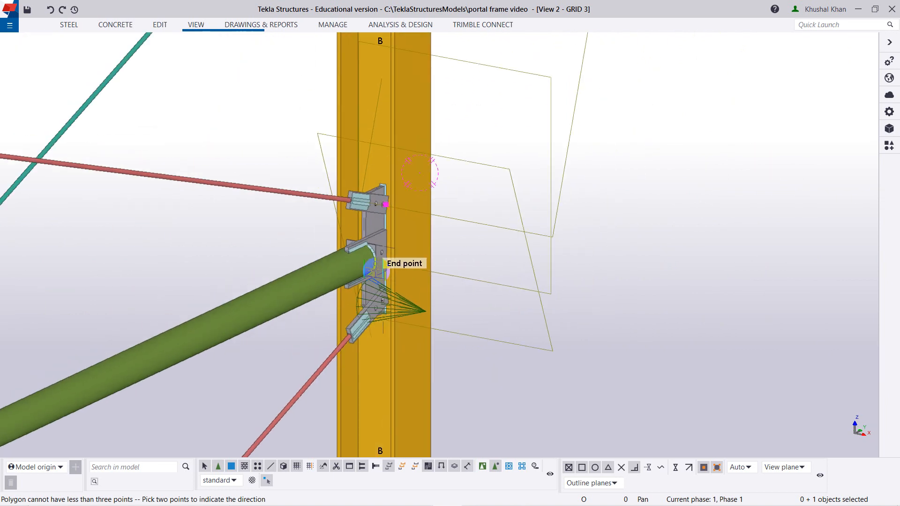
pyautogui.scroll(-2, 266, 281)
# Connect the lower rod, mid-height tube and upper rod as secondary parts to the grid A column with Tube gusset (20).
pyautogui.moveTo(210, 202); pyautogui.dragTo(665, 235, button='middle')
pyautogui.keyDown('ctrl'); pyautogui.moveTo(499, 331); pyautogui.dragTo(358, 304, button='middle'); pyautogui.keyUp('ctrl')
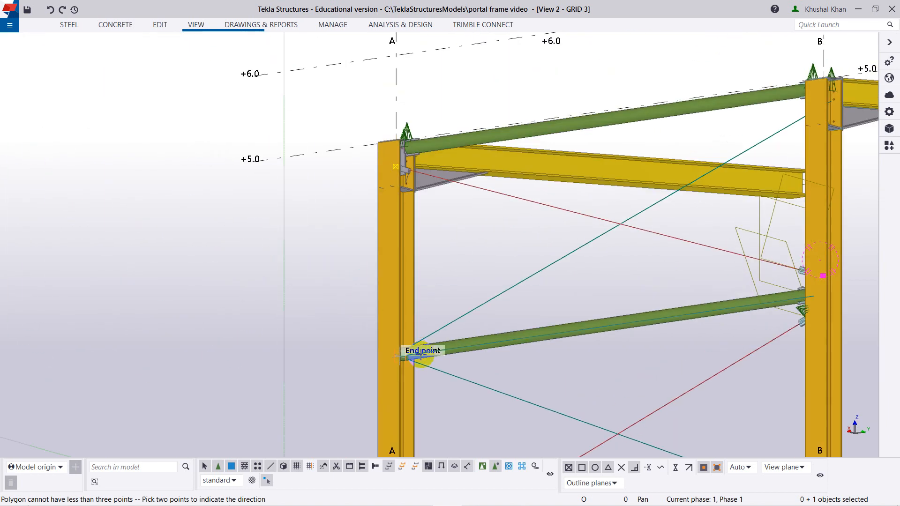
pyautogui.scroll(4, 417, 351)
pyautogui.click(889, 146)
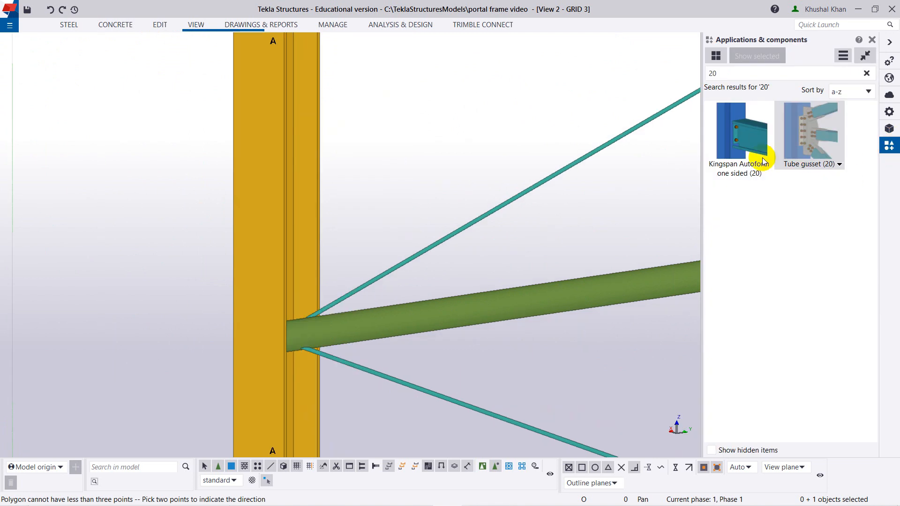
pyautogui.click(810, 134)
pyautogui.click(270, 280)
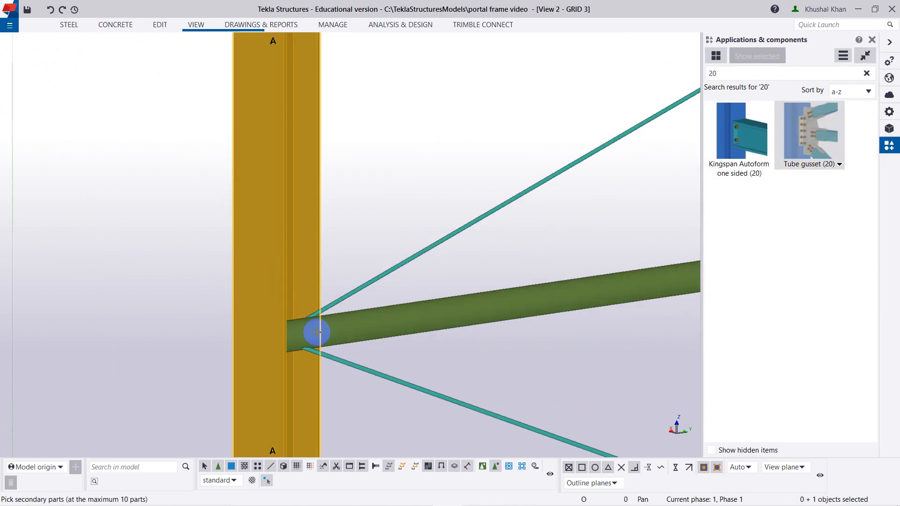
pyautogui.click(332, 358)
pyautogui.click(343, 327)
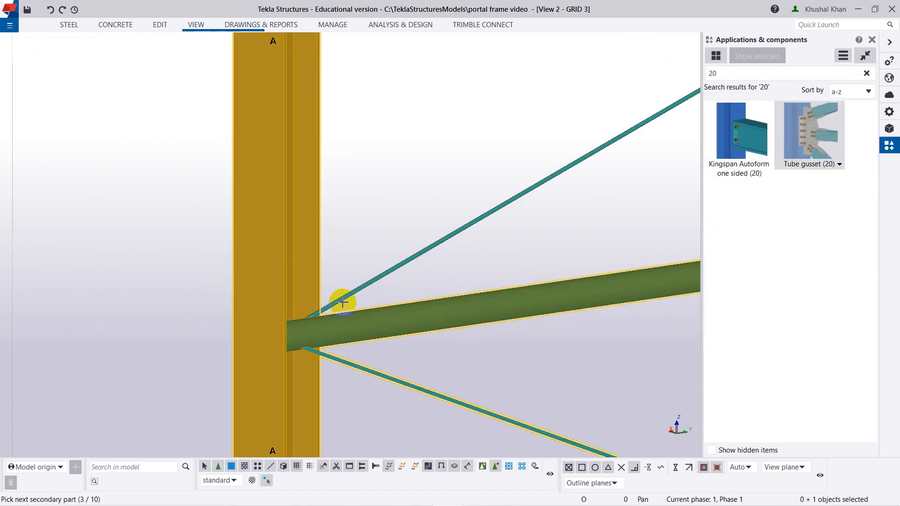
pyautogui.click(344, 297)
pyautogui.middleClick(350, 227)
pyautogui.scroll(-2, 356, 225)
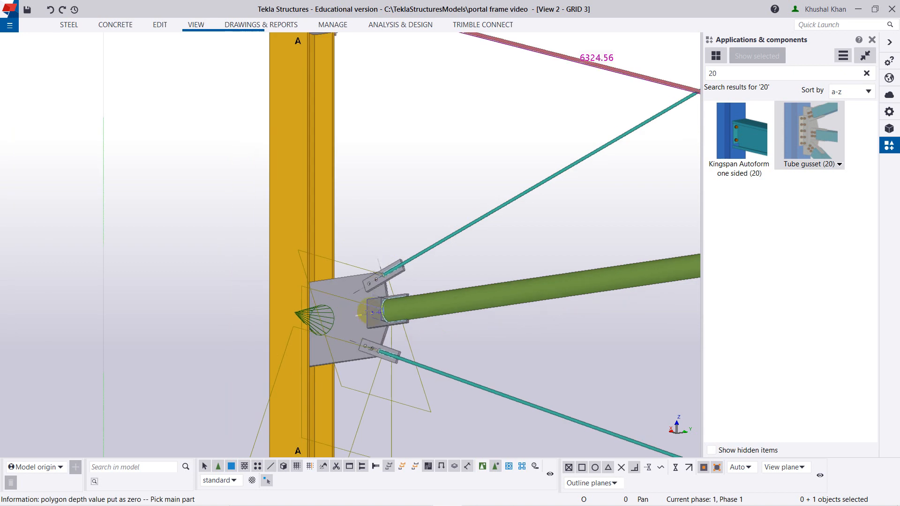
pyautogui.rightClick(386, 202)
pyautogui.click(394, 209)
# Move the upper rod's end handle at the grid A column linearly by dZ +200 and end the move command.
pyautogui.click(415, 253)
pyautogui.click(331, 314)
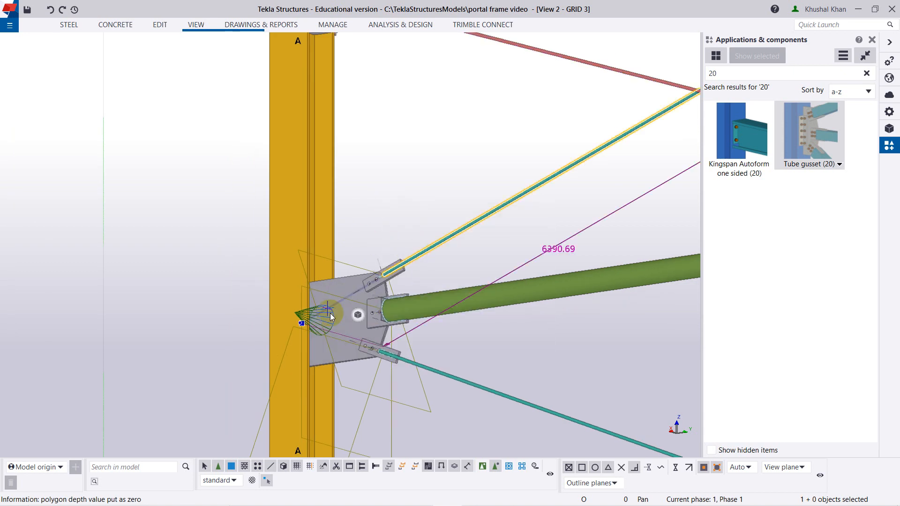
pyautogui.scroll(2, 304, 323)
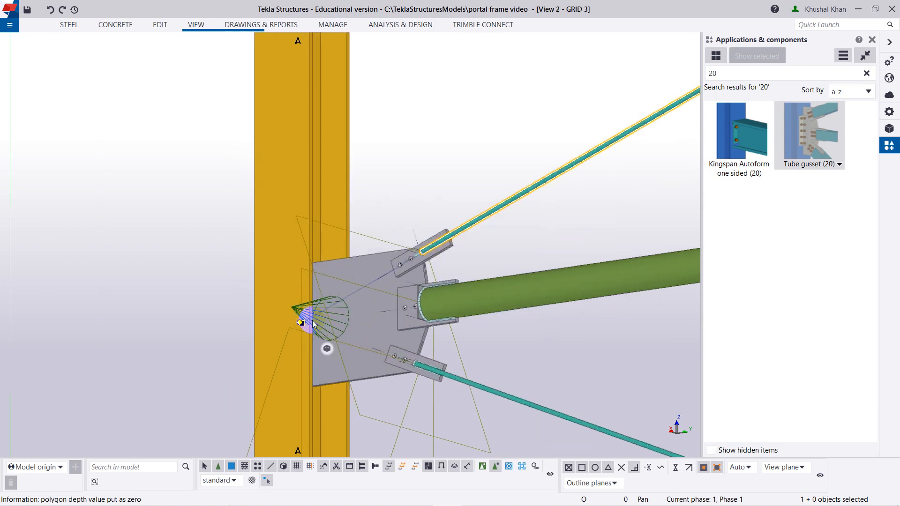
pyautogui.scroll(3, 313, 324)
pyautogui.click(293, 323)
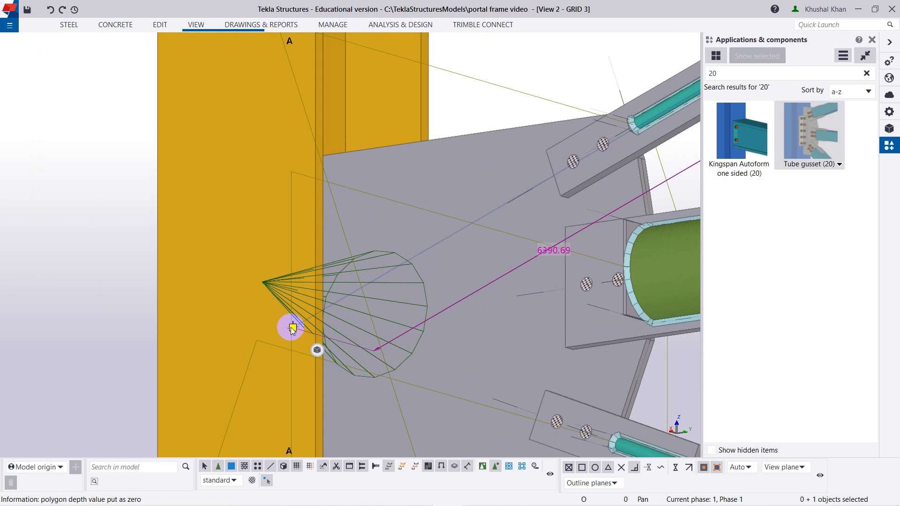
pyautogui.rightClick(292, 327)
pyautogui.moveTo(373, 212)
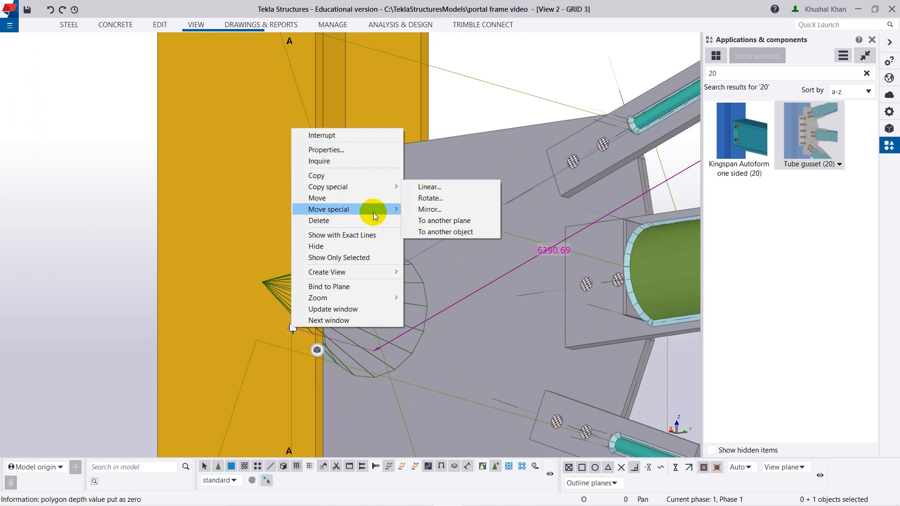
pyautogui.click(430, 207)
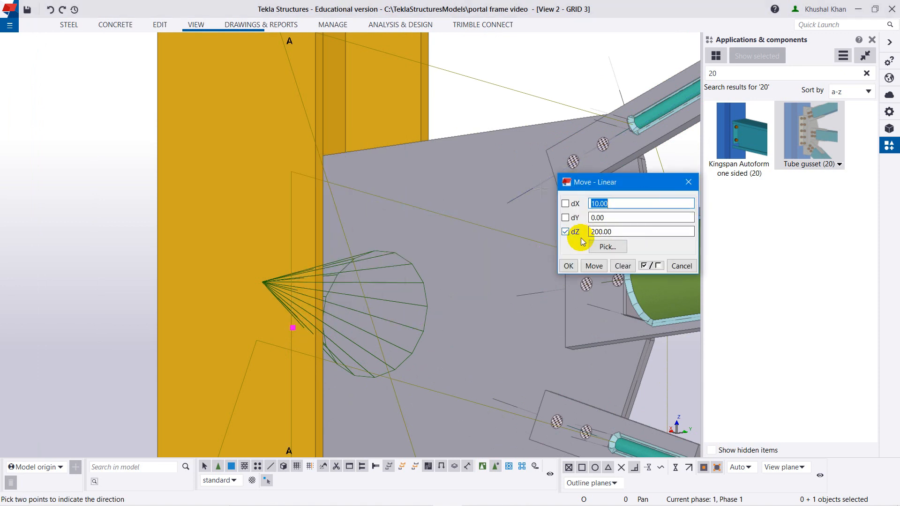
pyautogui.click(595, 265)
pyautogui.click(689, 182)
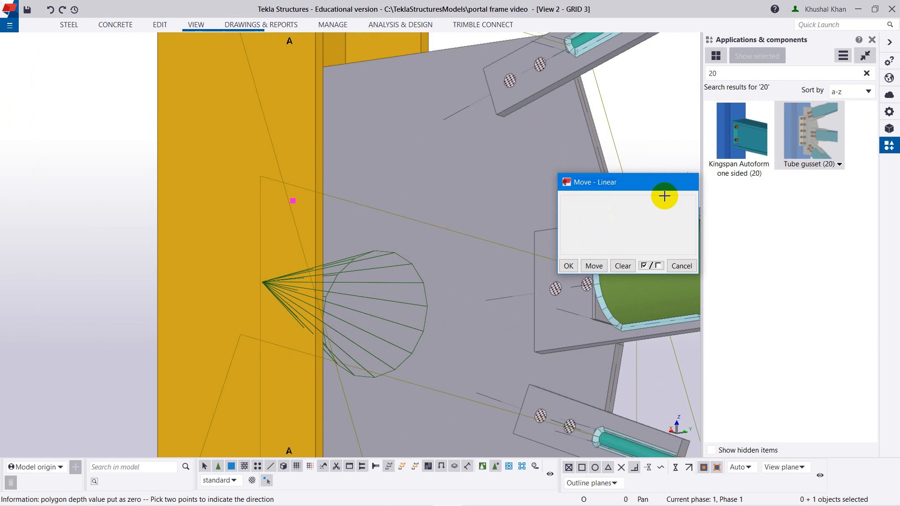
pyautogui.scroll(-3, 542, 307)
pyautogui.rightClick(630, 353)
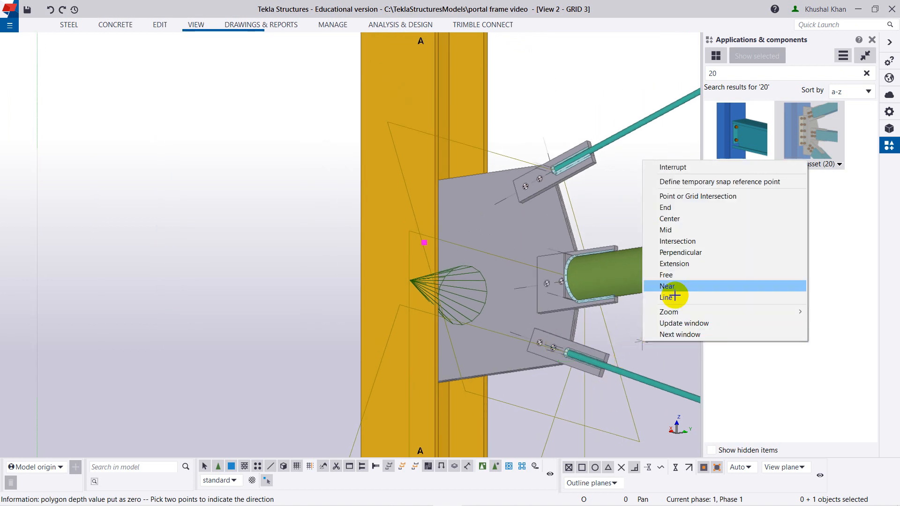
pyautogui.click(673, 168)
pyautogui.rightClick(667, 176)
pyautogui.click(660, 181)
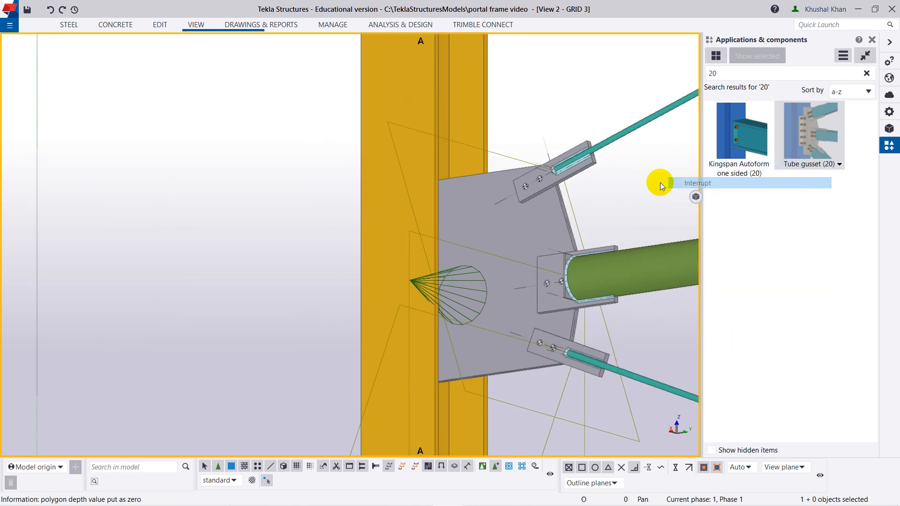
# Move the lower rod's end handle at the grid A column linearly by dZ -200.
pyautogui.click(625, 374)
pyautogui.click(425, 302)
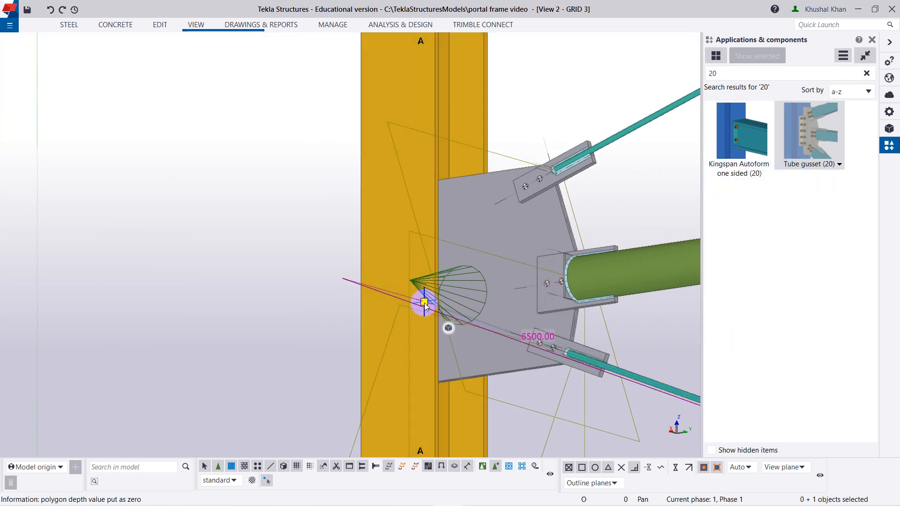
pyautogui.rightClick(425, 303)
pyautogui.moveTo(505, 385)
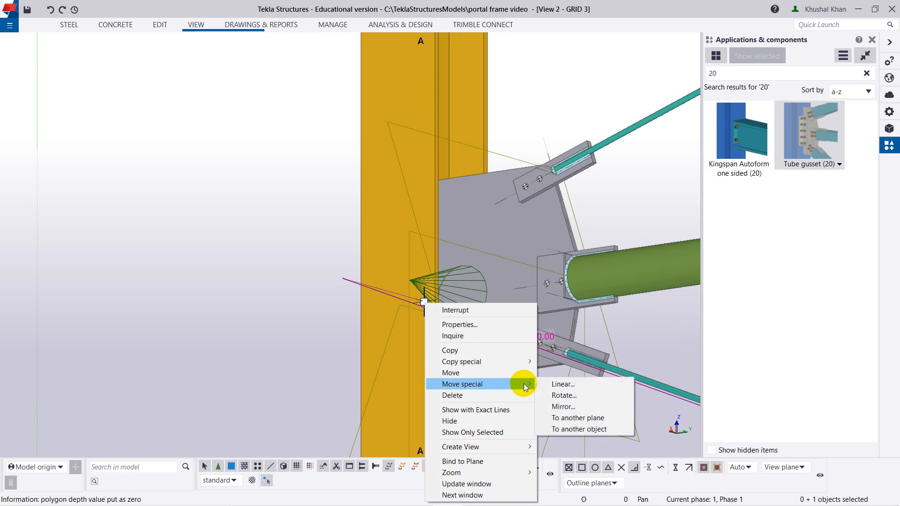
pyautogui.click(557, 386)
pyautogui.click(602, 229)
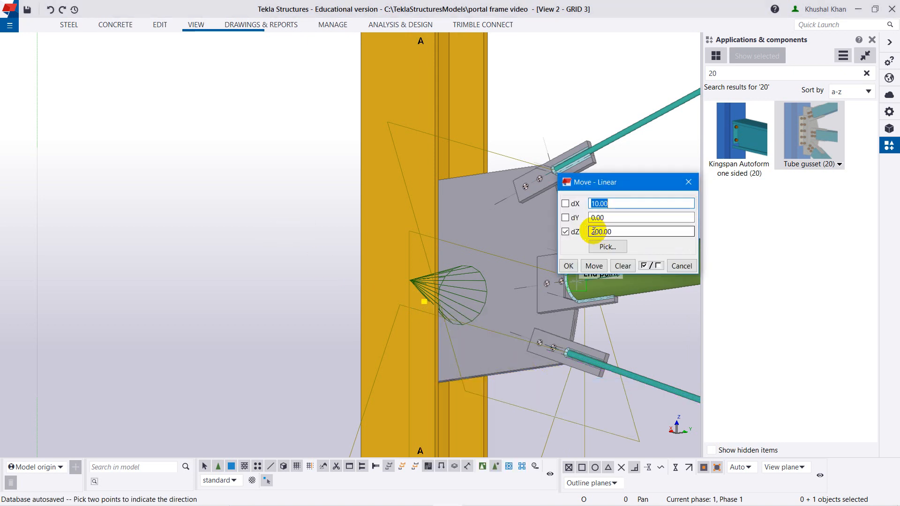
pyautogui.click(594, 266)
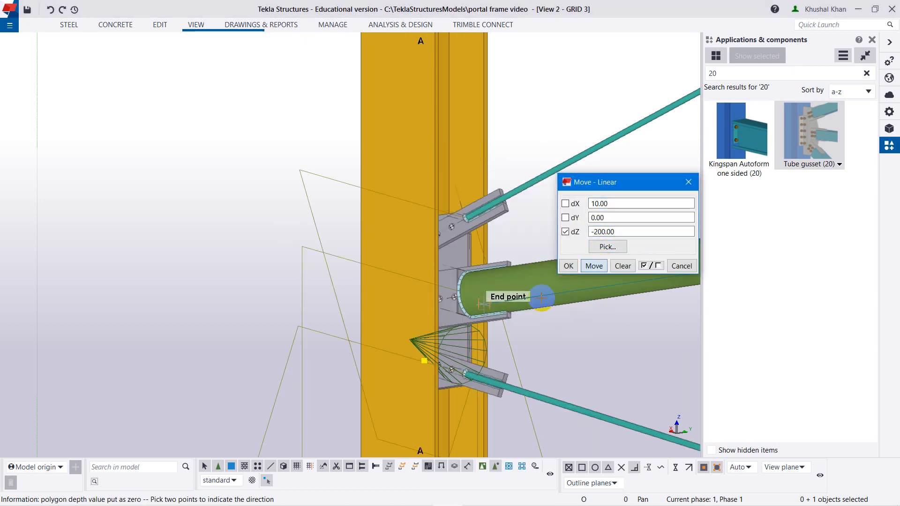
pyautogui.click(688, 182)
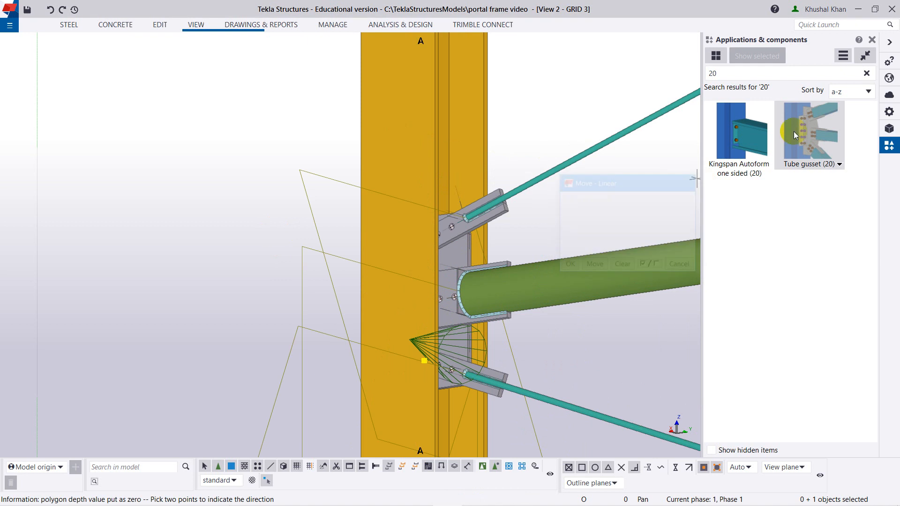
# Review the bracing bay between grids A and B, then inspect the lower rod's end at the grid B column base.
pyautogui.click(872, 39)
pyautogui.scroll(-5, 697, 261)
pyautogui.scroll(-8, 700, 320)
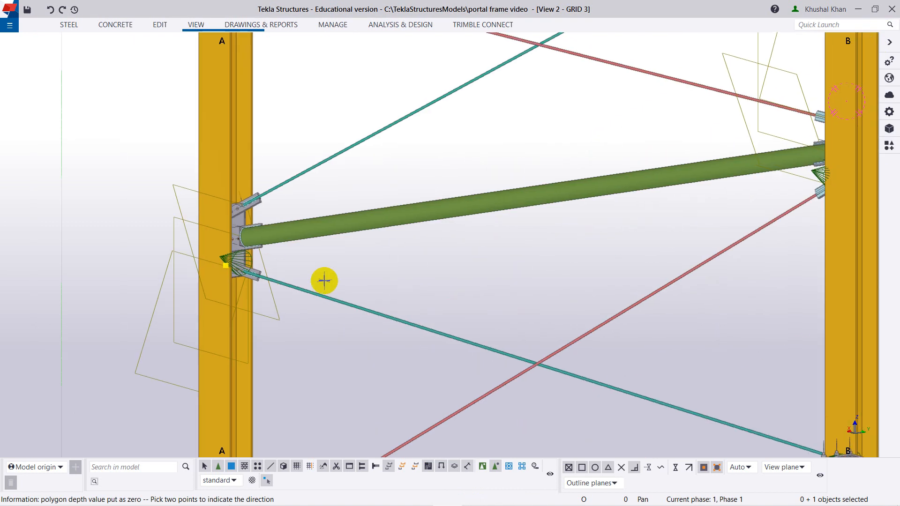
pyautogui.scroll(-8, 416, 327)
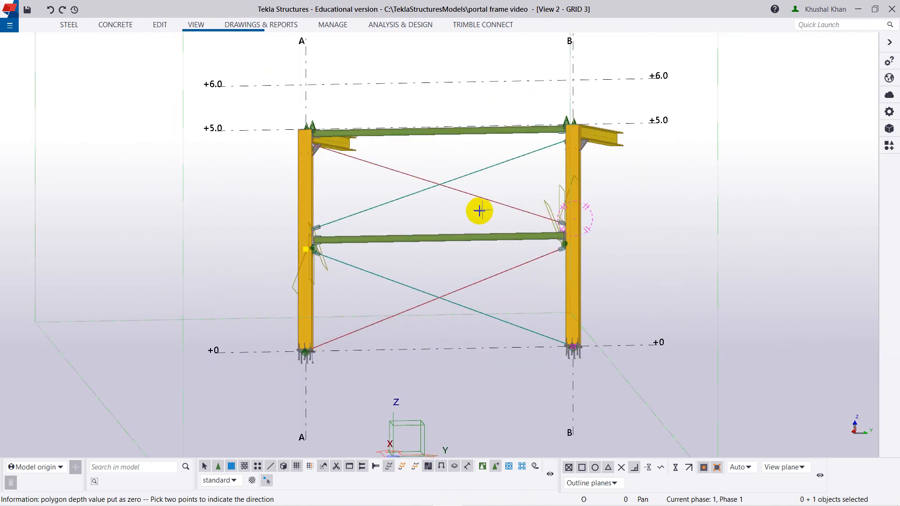
pyautogui.moveTo(482, 291); pyautogui.dragTo(491, 301, button='middle')
pyautogui.scroll(2, 468, 310)
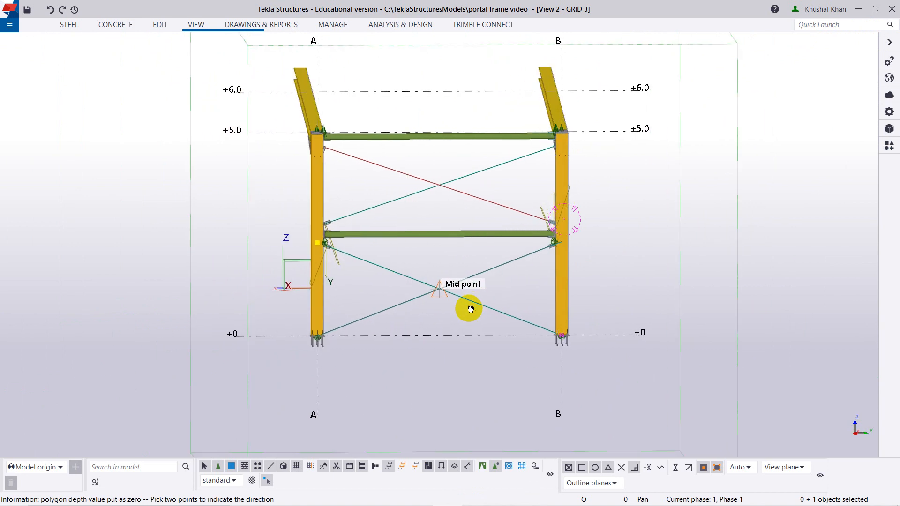
pyautogui.scroll(3, 565, 259)
pyautogui.scroll(-1, 544, 241)
pyautogui.scroll(1, 494, 300)
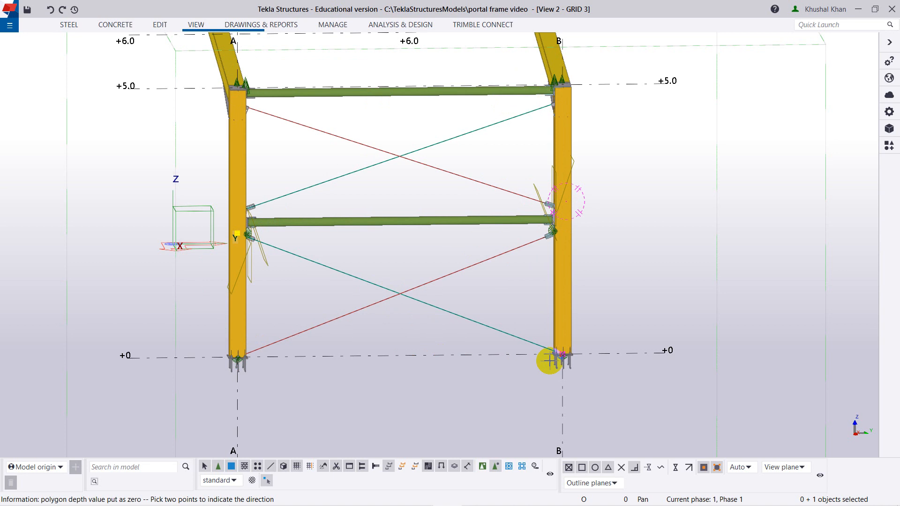
pyautogui.scroll(4, 549, 361)
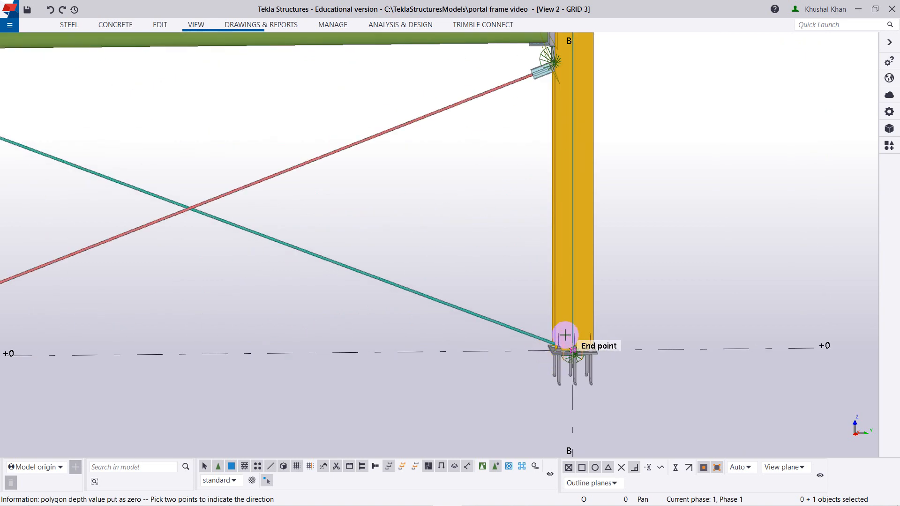
pyautogui.click(564, 335)
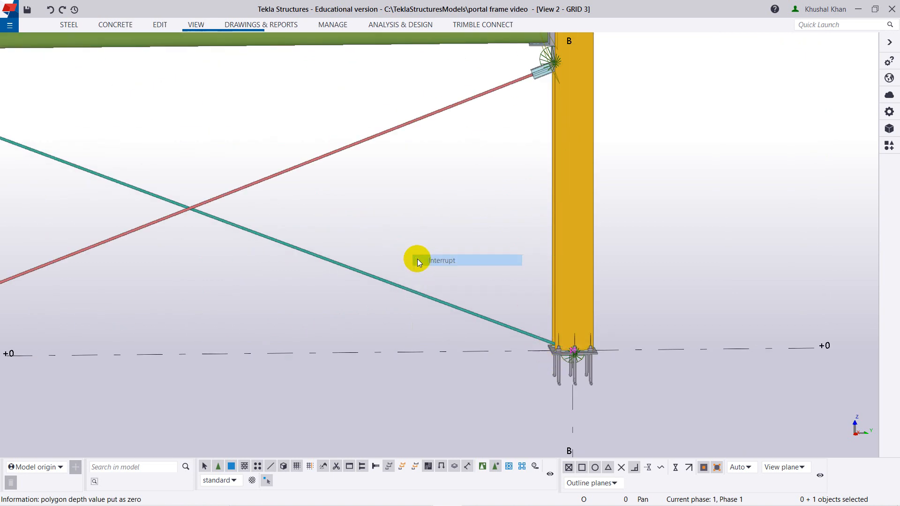
pyautogui.click(441, 260)
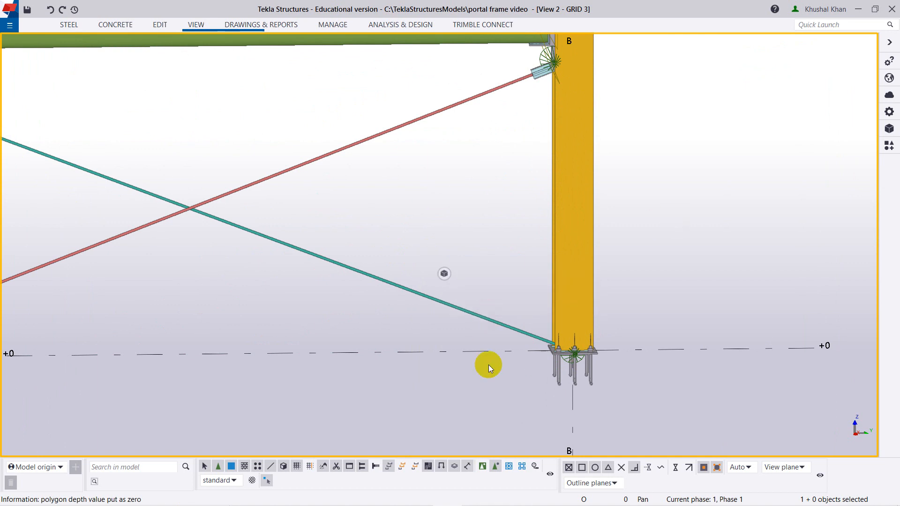
pyautogui.keyDown('ctrl'); pyautogui.moveTo(488, 364); pyautogui.dragTo(583, 381, button='middle'); pyautogui.keyUp('ctrl')
pyautogui.scroll(5, 546, 343)
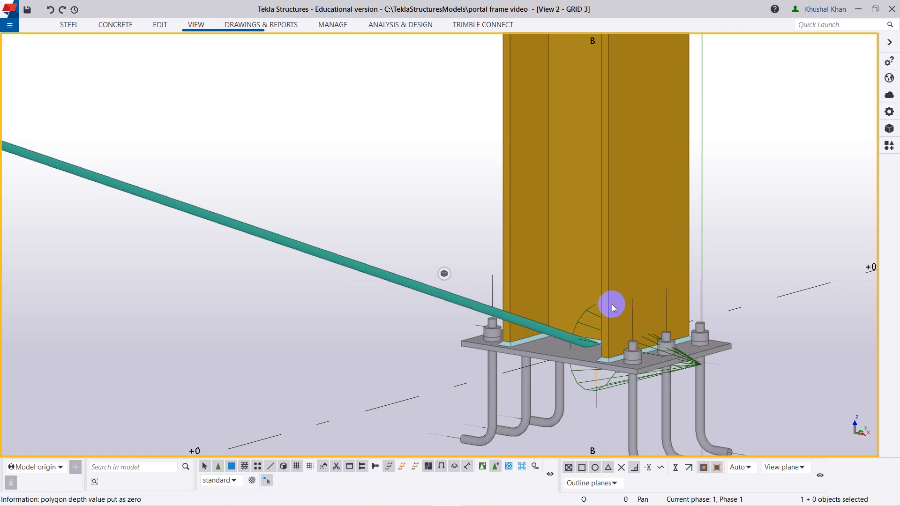
# Search the component catalog for 7 to find a rod end connection for the grid B column base.
pyautogui.click(889, 146)
pyautogui.click(754, 74)
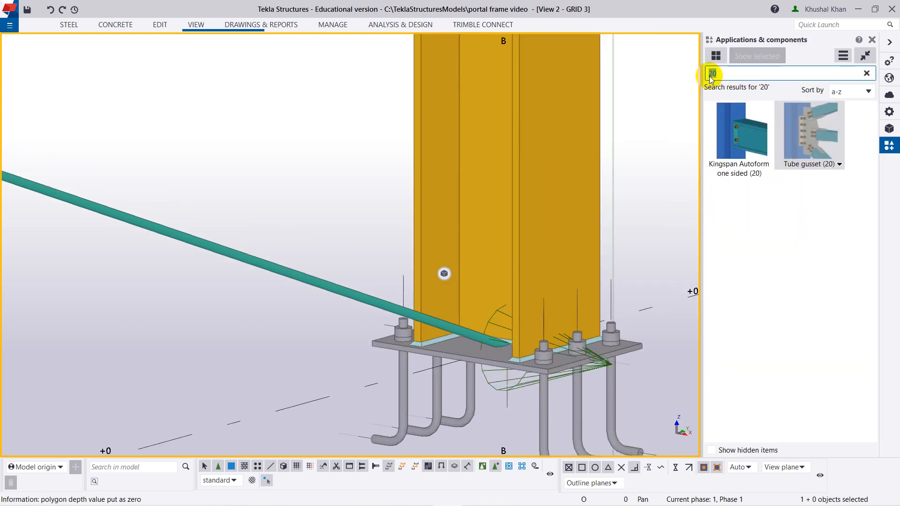
pyautogui.write('7')
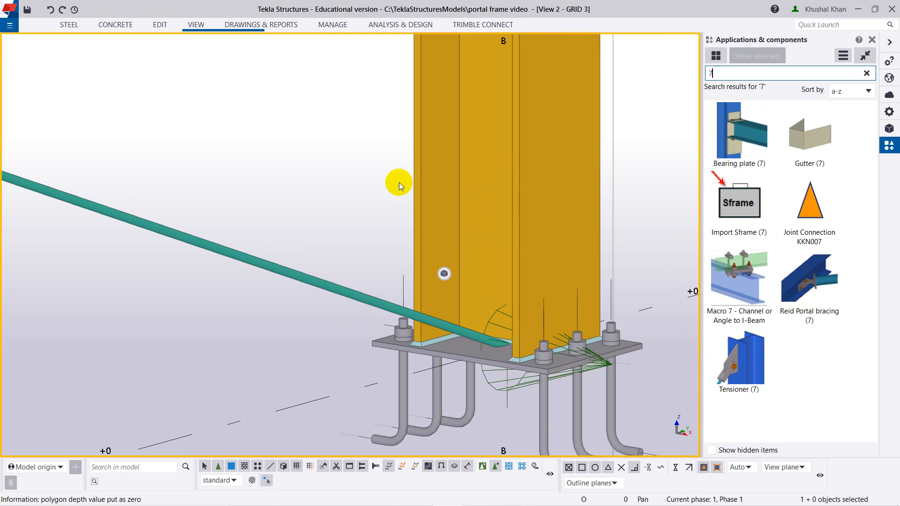
pyautogui.scroll(-5, 457, 186)
pyautogui.moveTo(364, 128); pyautogui.dragTo(289, 299, button='middle')
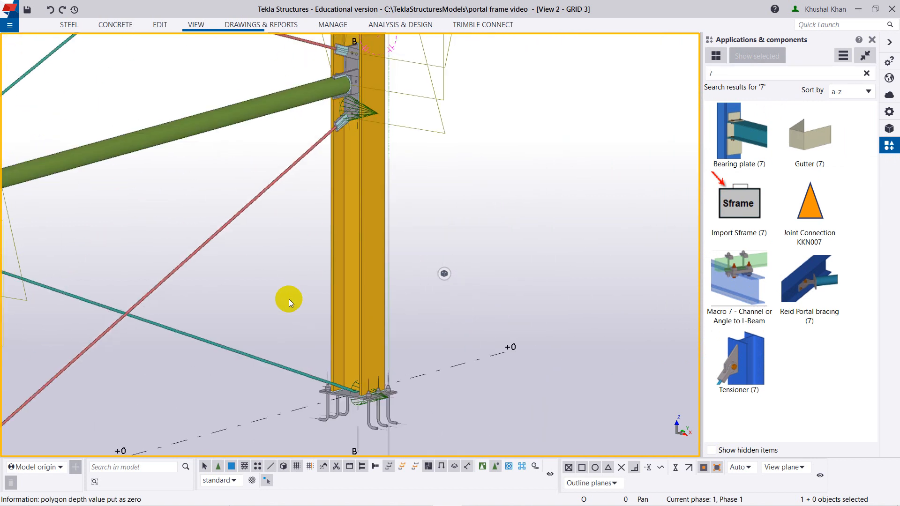
pyautogui.scroll(1, 344, 89)
pyautogui.scroll(-2, 367, 80)
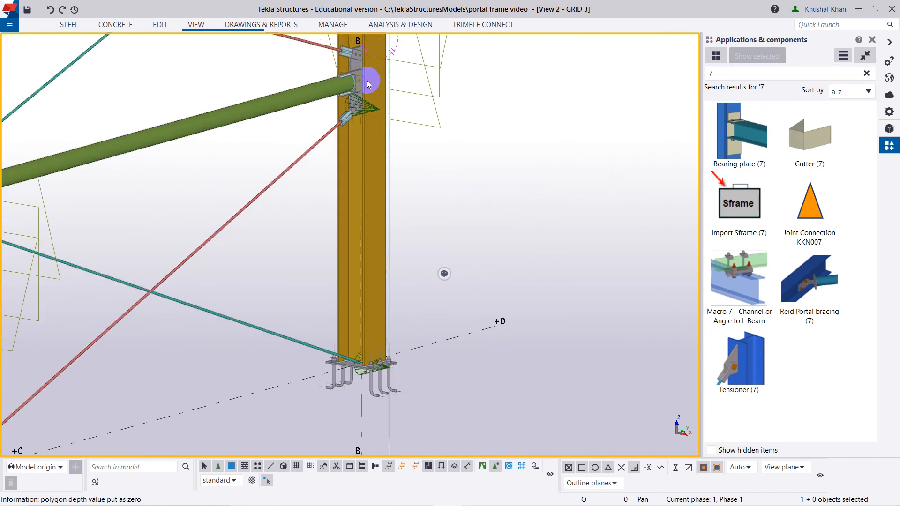
# Connect the lower rod as secondary part to the grid B column near its base plate with Tensioner (7).
pyautogui.click(361, 256)
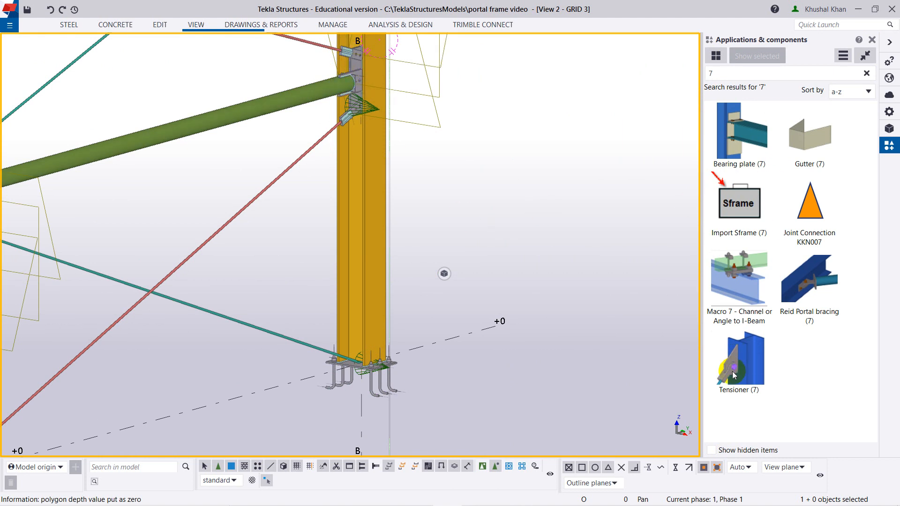
pyautogui.click(734, 374)
pyautogui.scroll(5, 316, 338)
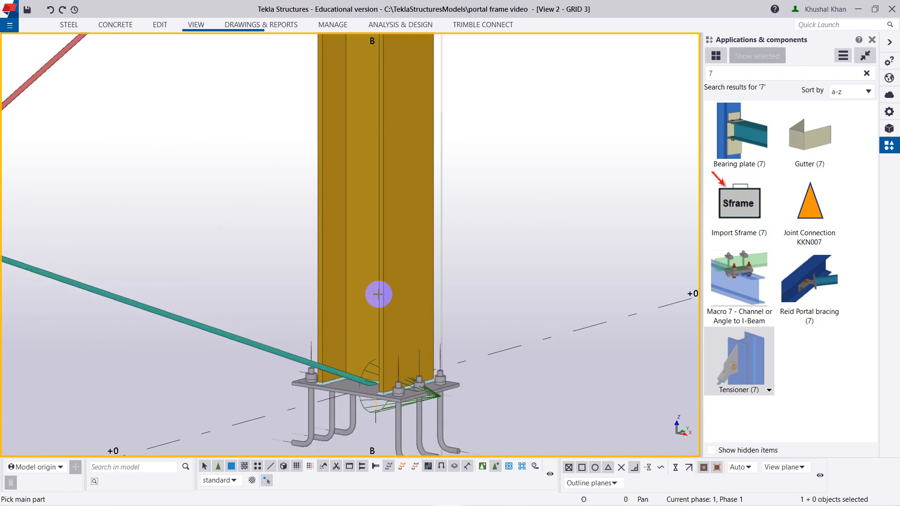
pyautogui.click(360, 274)
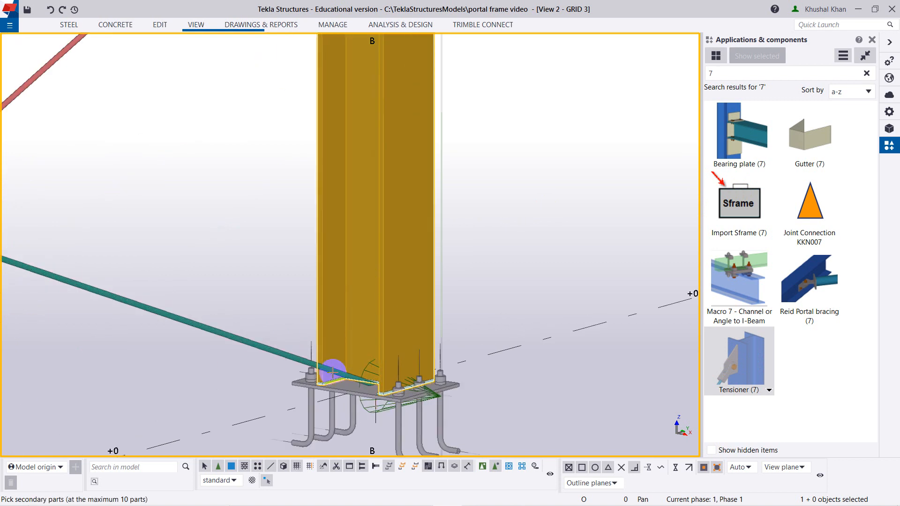
pyautogui.click(275, 350)
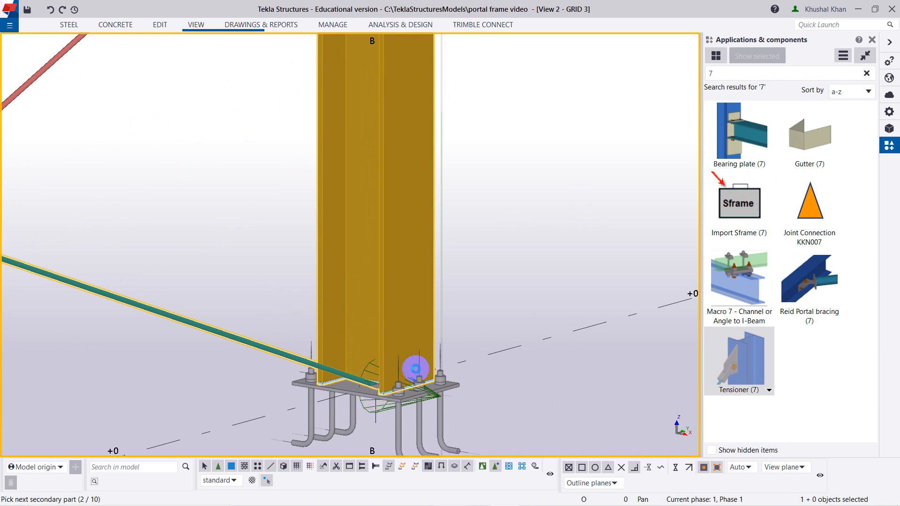
pyautogui.middleClick(399, 371)
# Examine the tensioner's plates and bolt at the grid B column base and end the component command.
pyautogui.scroll(3, 404, 369)
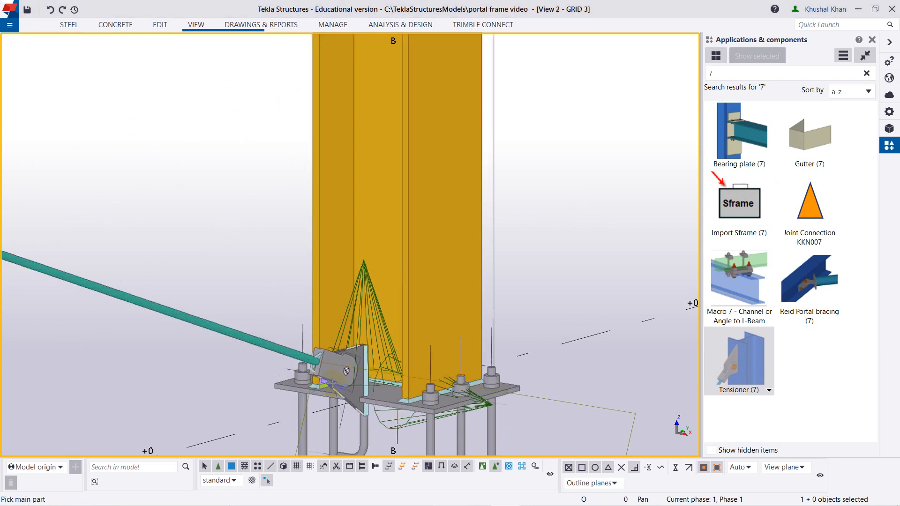
pyautogui.moveTo(407, 366); pyautogui.dragTo(359, 264, button='middle')
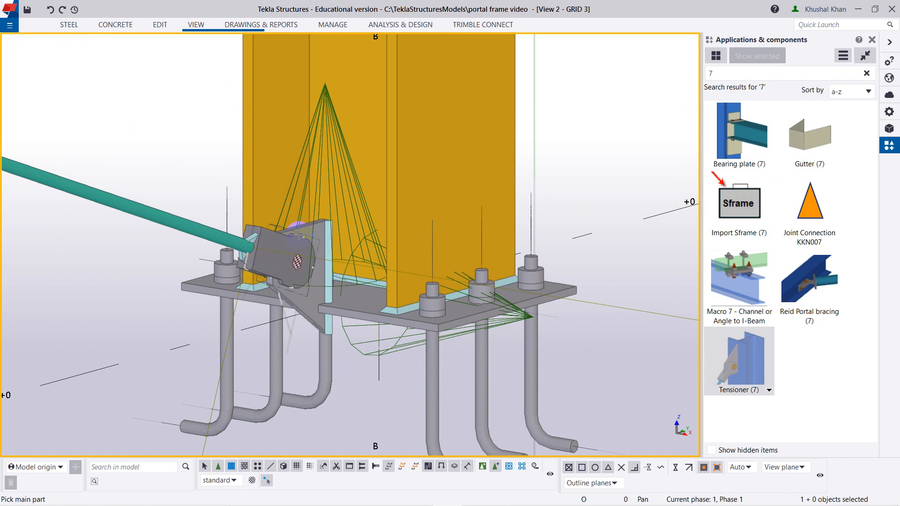
pyautogui.scroll(-2, 282, 256)
pyautogui.scroll(4, 289, 257)
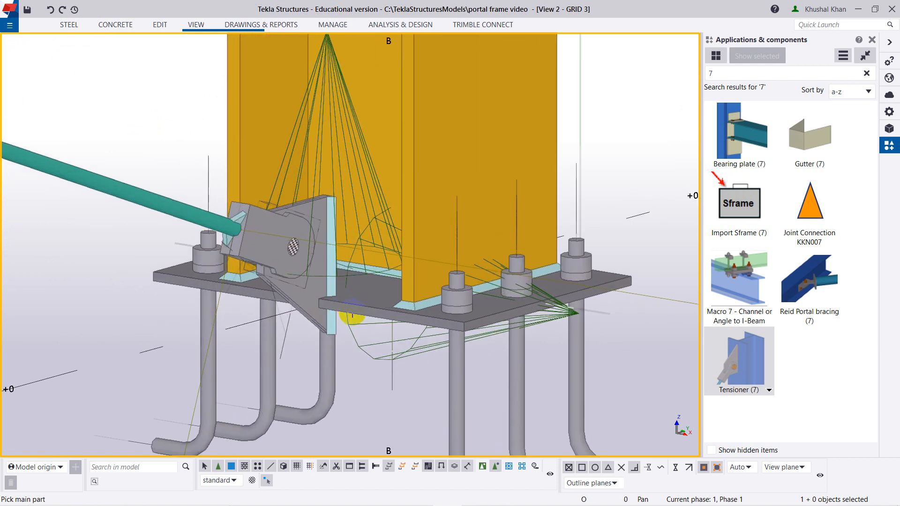
pyautogui.scroll(5, 331, 262)
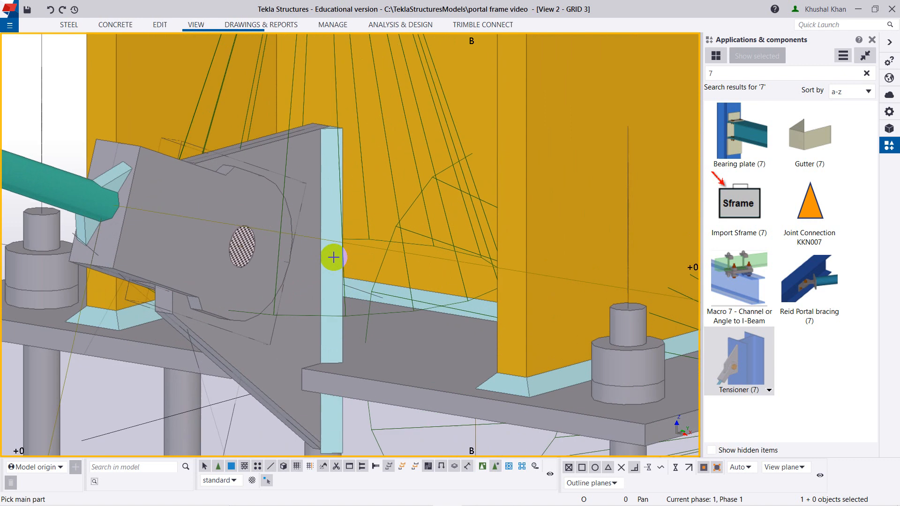
pyautogui.scroll(-6, 330, 237)
pyautogui.rightClick(188, 295)
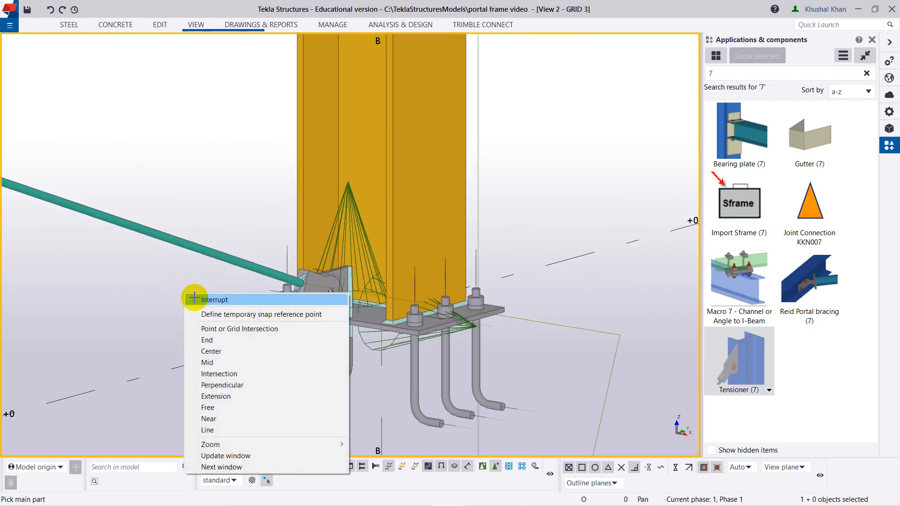
pyautogui.click(206, 300)
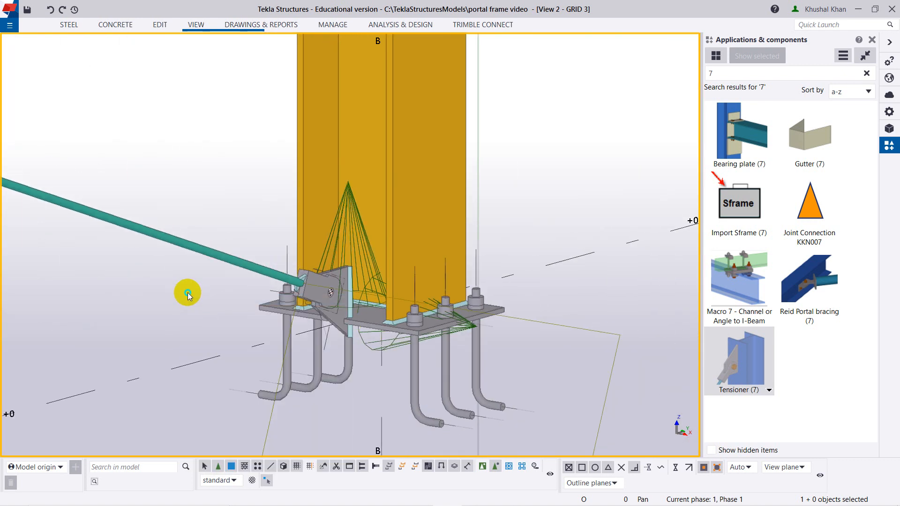
# Raise the lower rod's end point at the grid B column base with a linear move of dZ 200.
pyautogui.rightClick(188, 295)
pyautogui.click(201, 297)
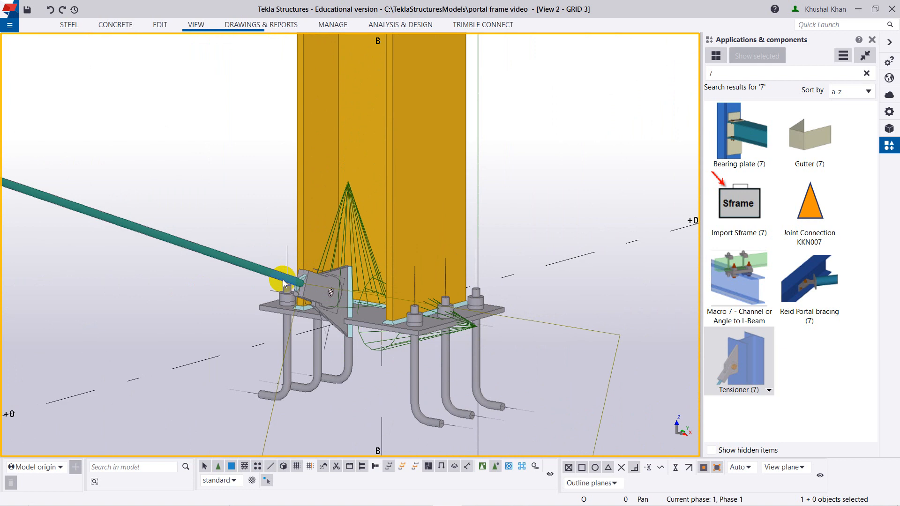
pyautogui.click(283, 280)
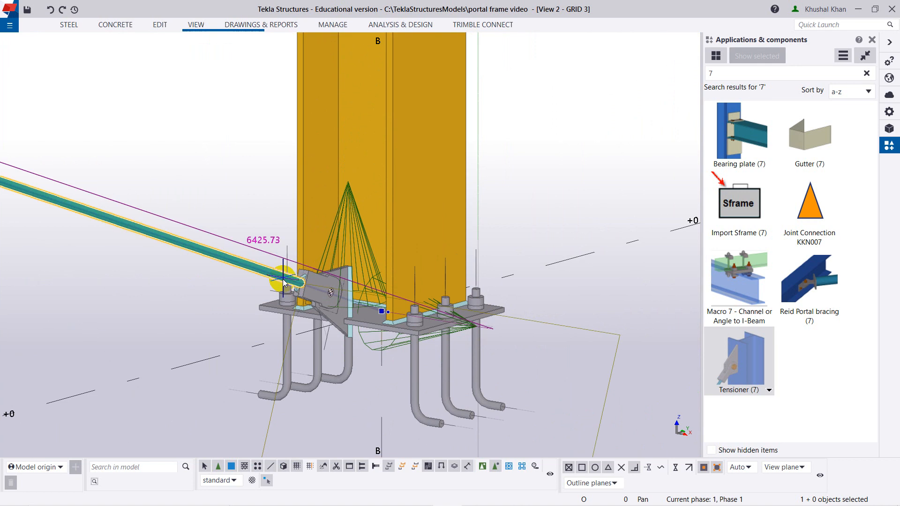
pyautogui.click(382, 311)
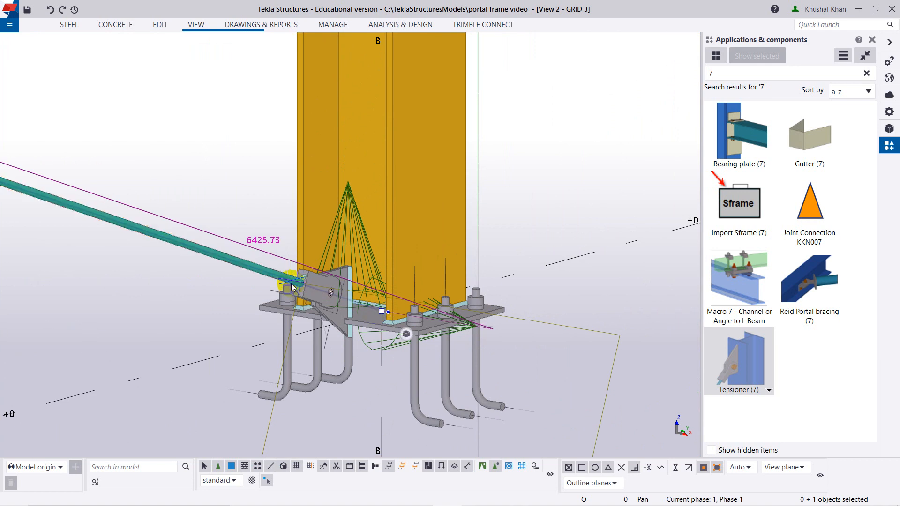
pyautogui.rightClick(382, 312)
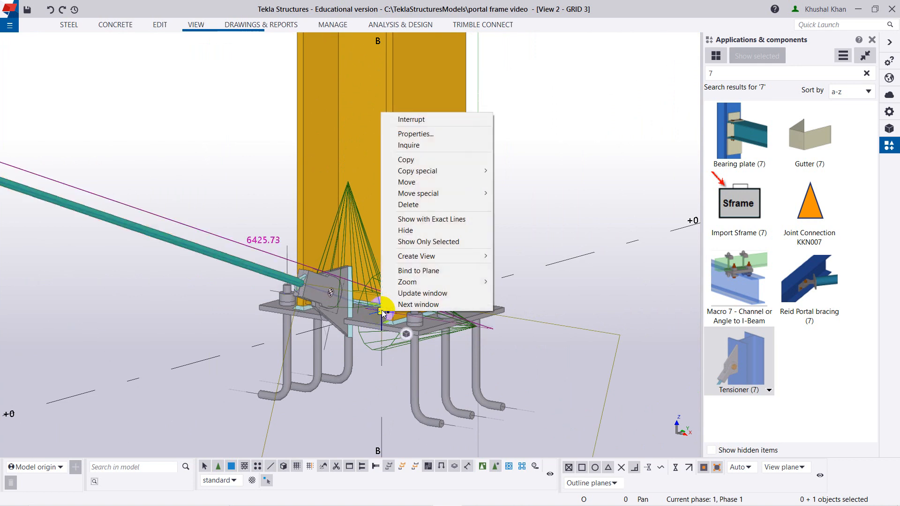
pyautogui.moveTo(446, 193)
pyautogui.click(515, 193)
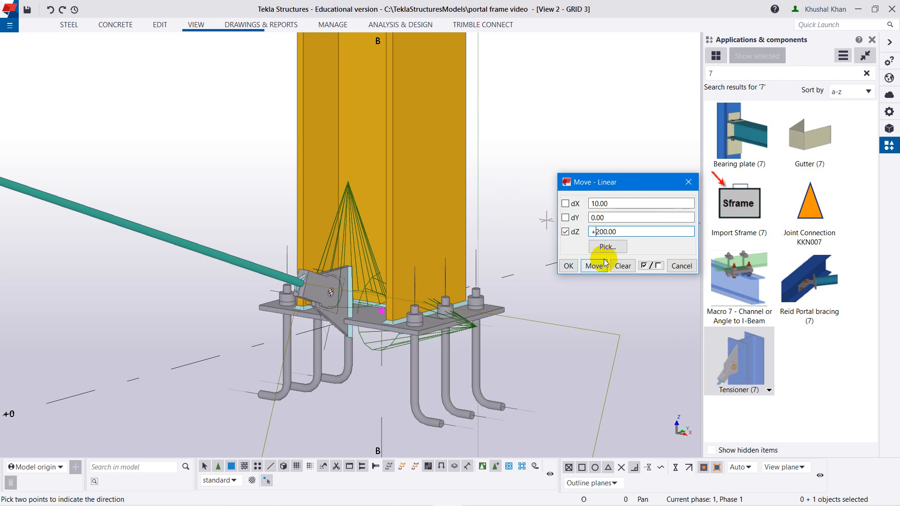
pyautogui.click(590, 265)
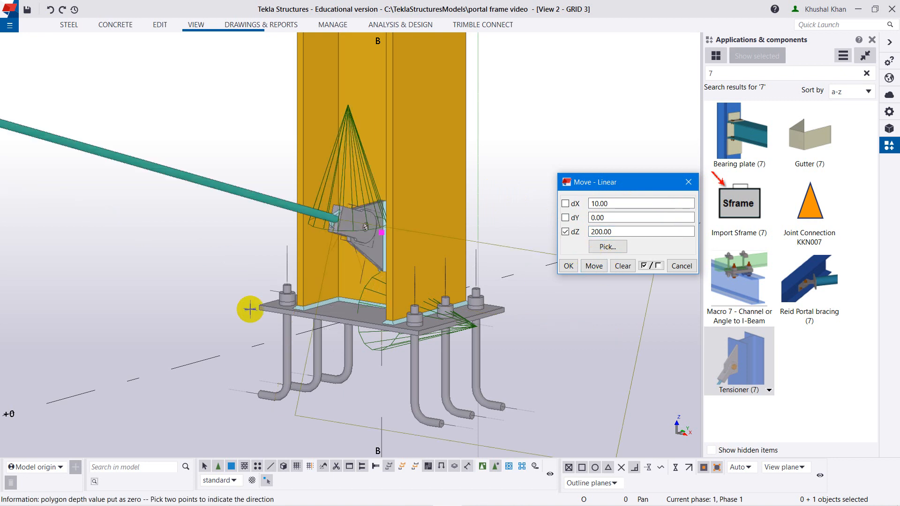
# Examine the raised tensioner at the grid B column base from several sides, then the bracing bay between grids A and B.
pyautogui.keyDown('ctrl'); pyautogui.moveTo(232, 282); pyautogui.dragTo(396, 247, button='middle'); pyautogui.keyUp('ctrl')
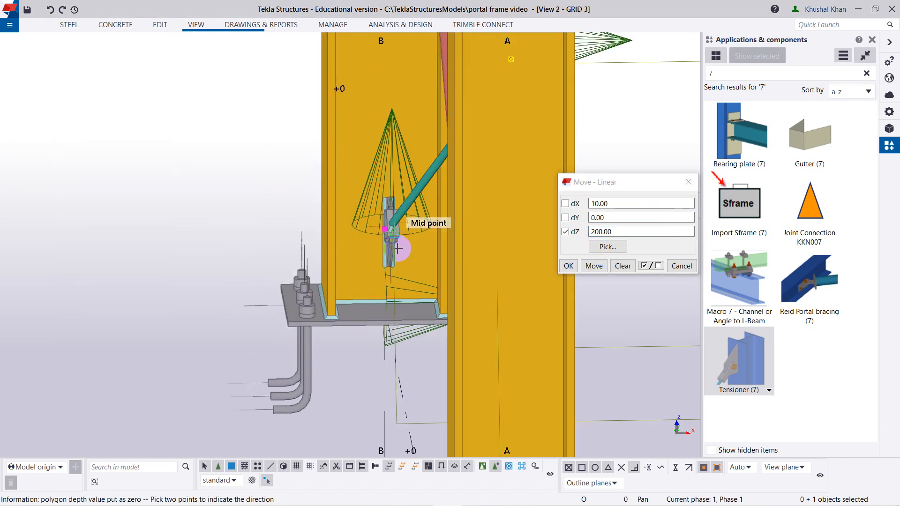
pyautogui.keyDown('ctrl'); pyautogui.moveTo(433, 288); pyautogui.dragTo(377, 278, button='middle'); pyautogui.keyUp('ctrl')
pyautogui.scroll(2, 377, 201)
pyautogui.scroll(-6, 370, 193)
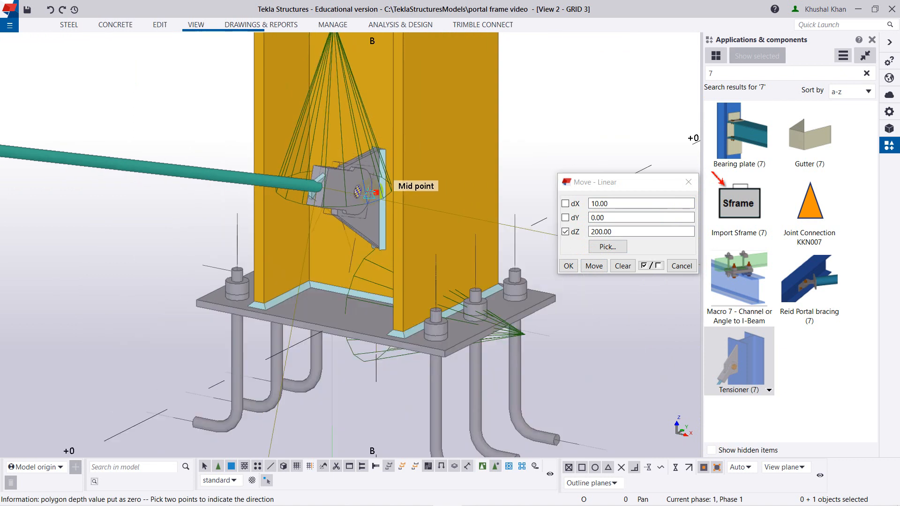
pyautogui.keyDown('ctrl'); pyautogui.moveTo(341, 305); pyautogui.dragTo(285, 301, button='middle'); pyautogui.keyUp('ctrl')
pyautogui.scroll(-3, 161, 231)
pyautogui.moveTo(134, 206); pyautogui.dragTo(289, 246, button='middle')
pyautogui.keyDown('ctrl'); pyautogui.moveTo(302, 314); pyautogui.dragTo(227, 317, button='middle'); pyautogui.keyUp('ctrl')
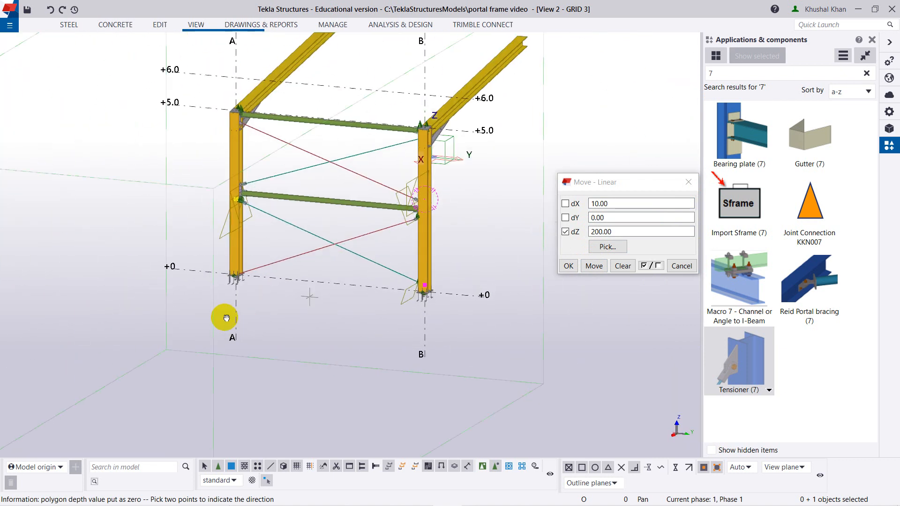
# Connect the lower rod as secondary part to the grid A column near its base with Tensioner (7) and end the command.
pyautogui.scroll(8, 236, 288)
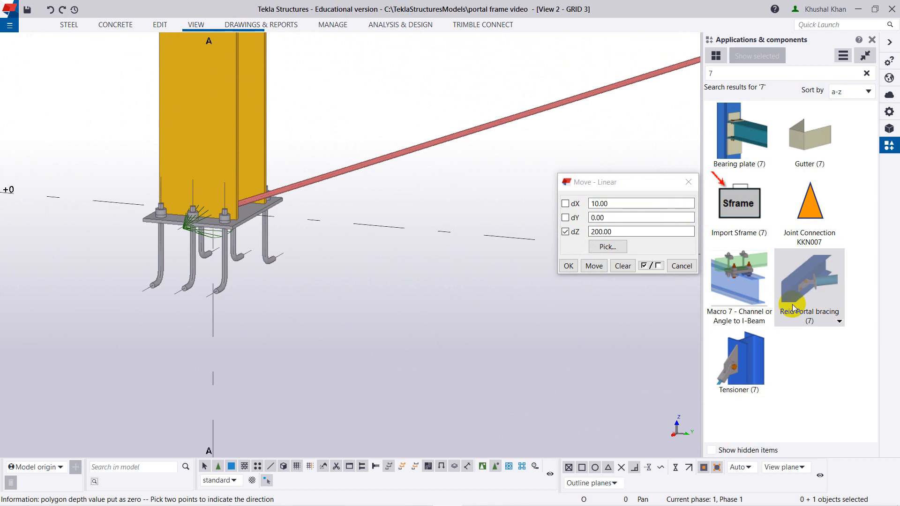
pyautogui.click(741, 366)
pyautogui.scroll(3, 285, 213)
pyautogui.click(172, 128)
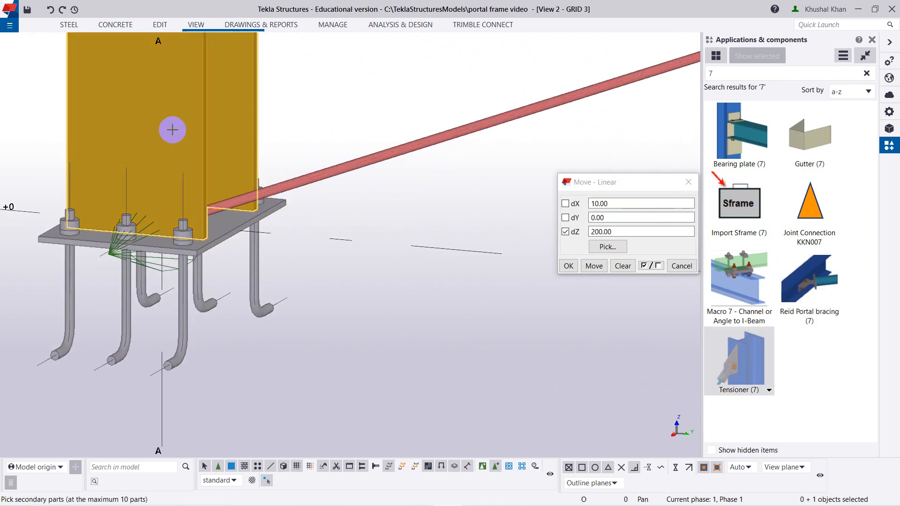
pyautogui.click(328, 163)
pyautogui.middleClick(356, 94)
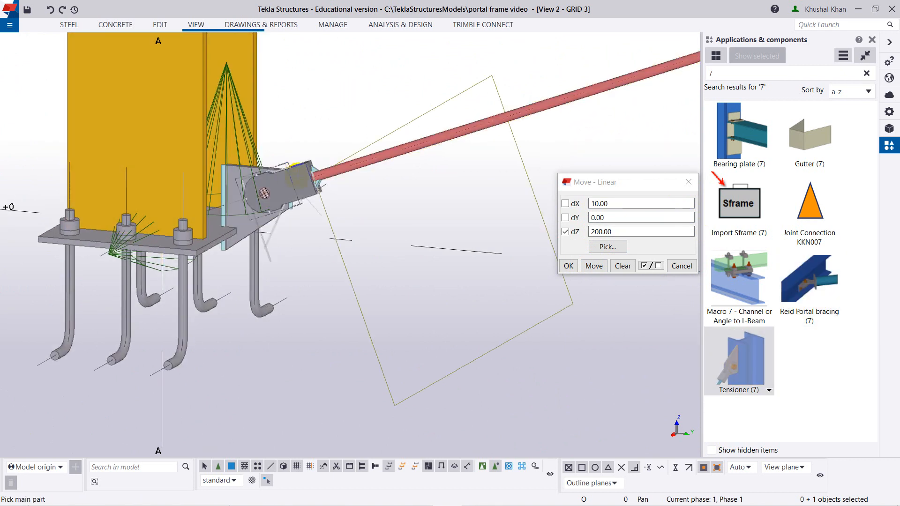
pyautogui.rightClick(372, 200)
pyautogui.press('Escape')
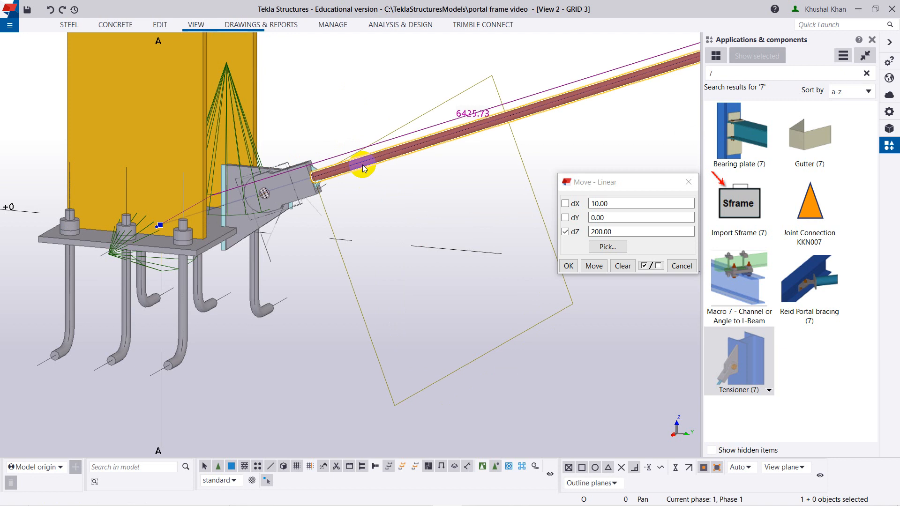
# Raise the lower rod's end point at the grid A column base with a linear move of dZ 200 and close the move settings.
pyautogui.click(161, 225)
pyautogui.rightClick(160, 226)
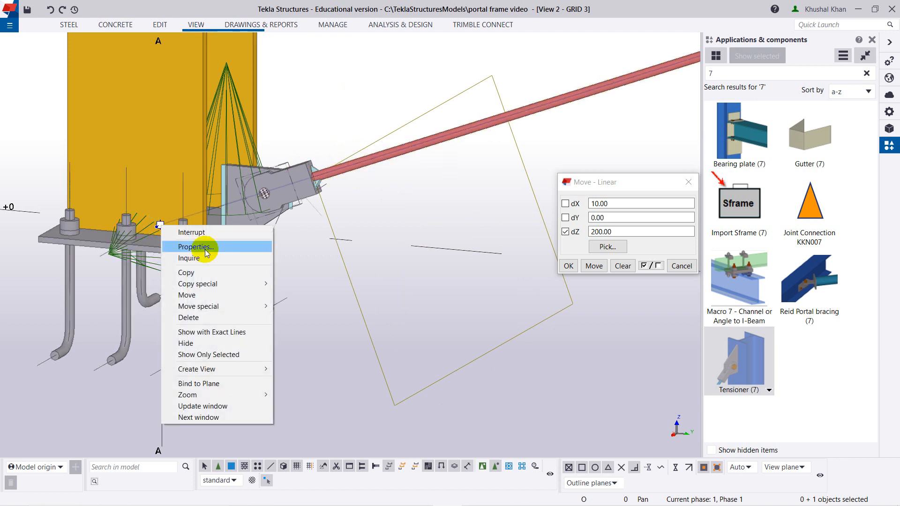
pyautogui.moveTo(227, 305)
pyautogui.click(291, 306)
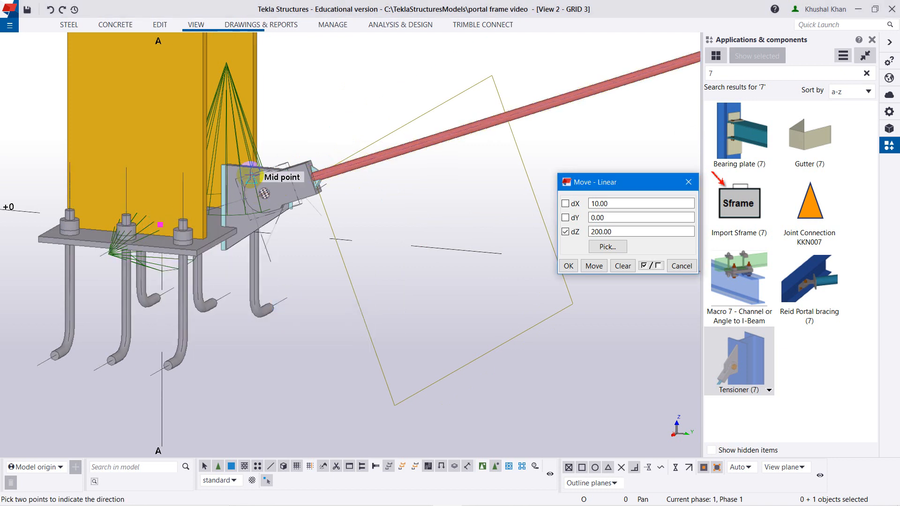
pyautogui.click(600, 268)
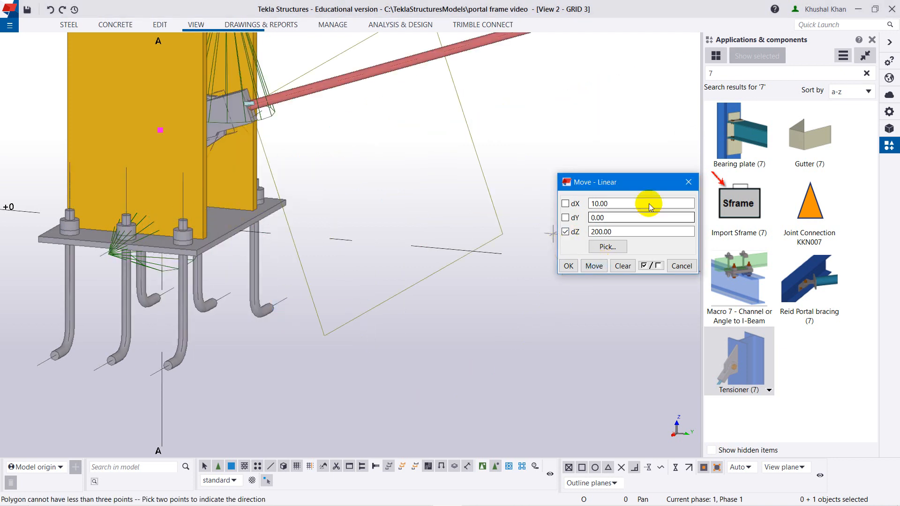
pyautogui.click(688, 182)
# Examine the raised tensioner's plates and bolt at the grid A column base and interrupt the active command.
pyautogui.scroll(-3, 260, 189)
pyautogui.moveTo(292, 181); pyautogui.dragTo(362, 159, button='middle')
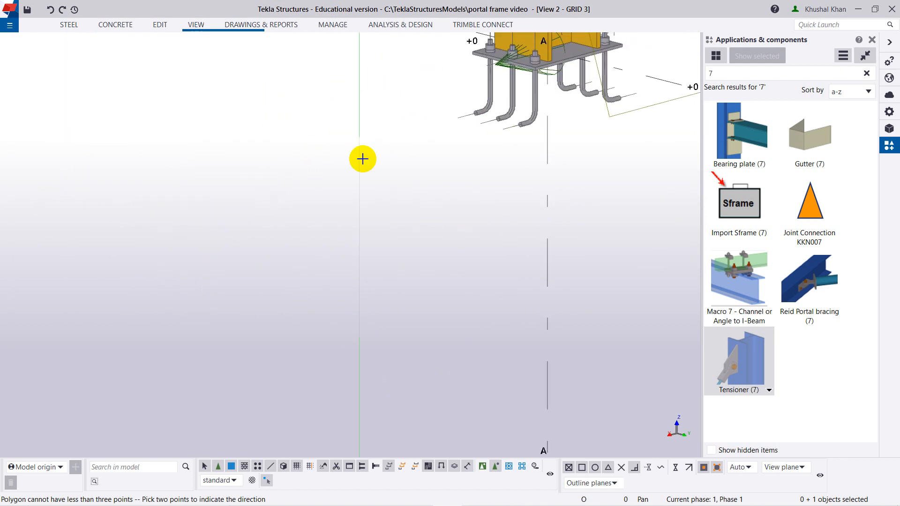
pyautogui.scroll(-2, 511, 142)
pyautogui.moveTo(562, 117); pyautogui.dragTo(418, 229, button='middle')
pyautogui.scroll(5, 389, 180)
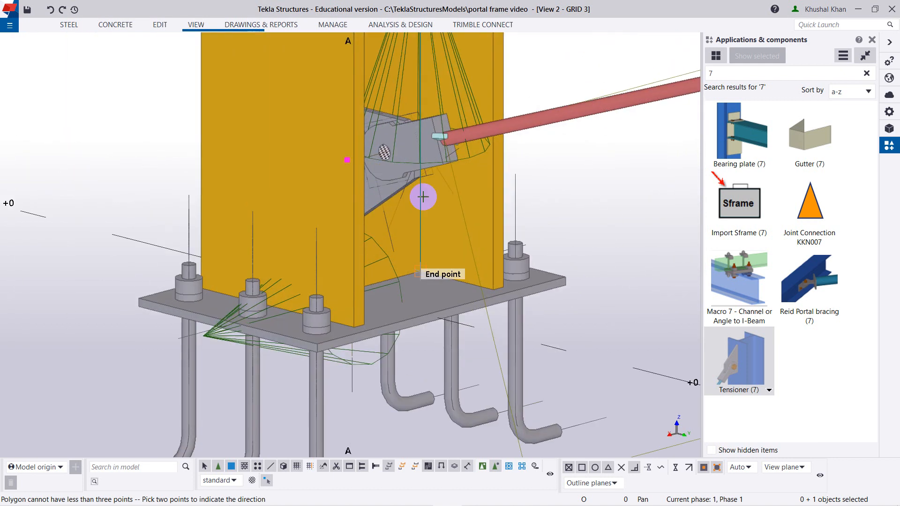
pyautogui.scroll(-4, 541, 210)
pyautogui.scroll(2, 554, 207)
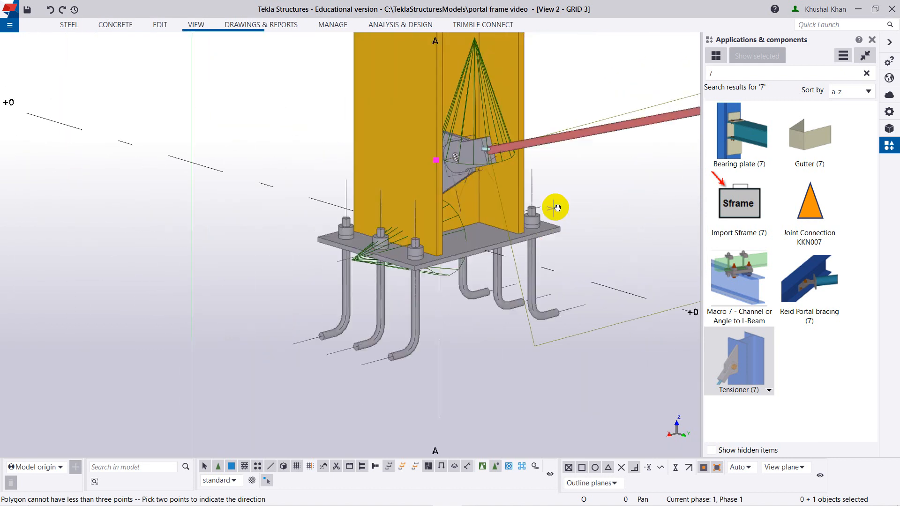
pyautogui.moveTo(376, 226); pyautogui.dragTo(412, 225, button='middle')
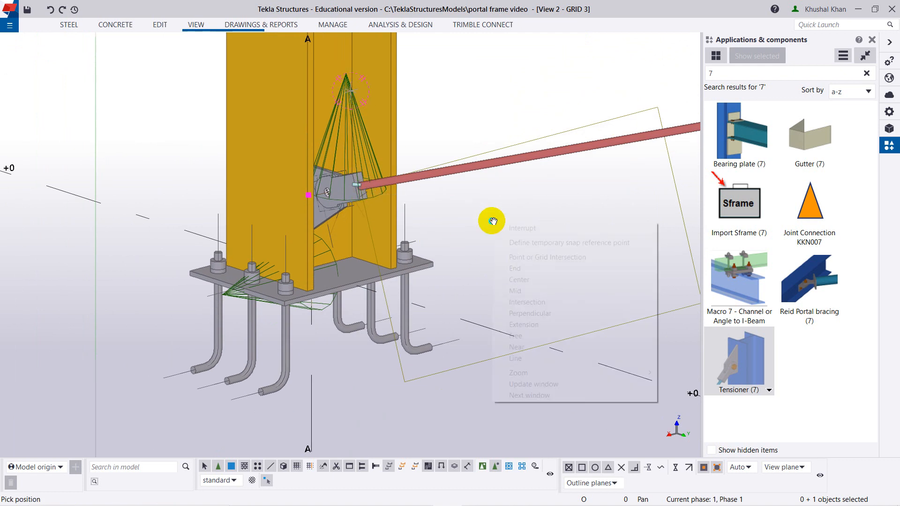
pyautogui.click(513, 228)
# Review the complete GRID 3 bracing bay from the front and at an angle, including both tensioned bases.
pyautogui.scroll(-4, 512, 227)
pyautogui.keyDown('ctrl'); pyautogui.moveTo(520, 229); pyautogui.dragTo(395, 256, button='middle'); pyautogui.keyUp('ctrl')
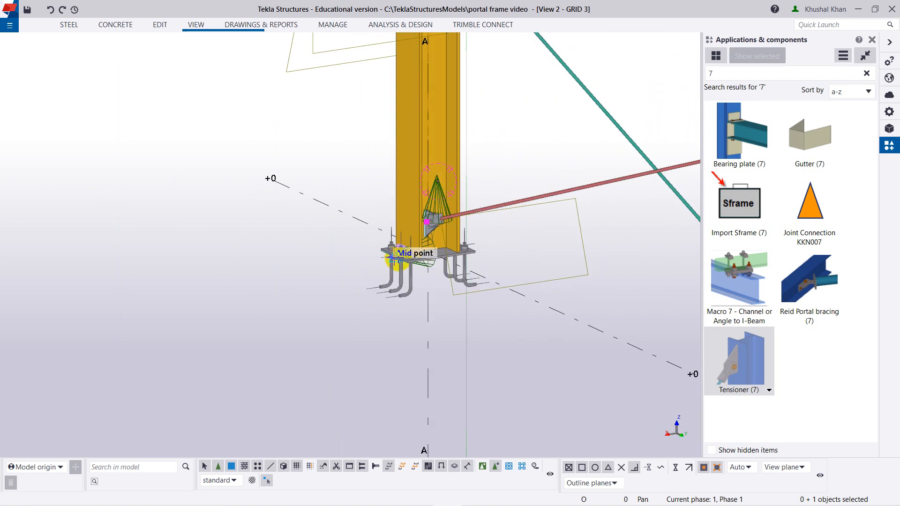
pyautogui.scroll(-5, 421, 273)
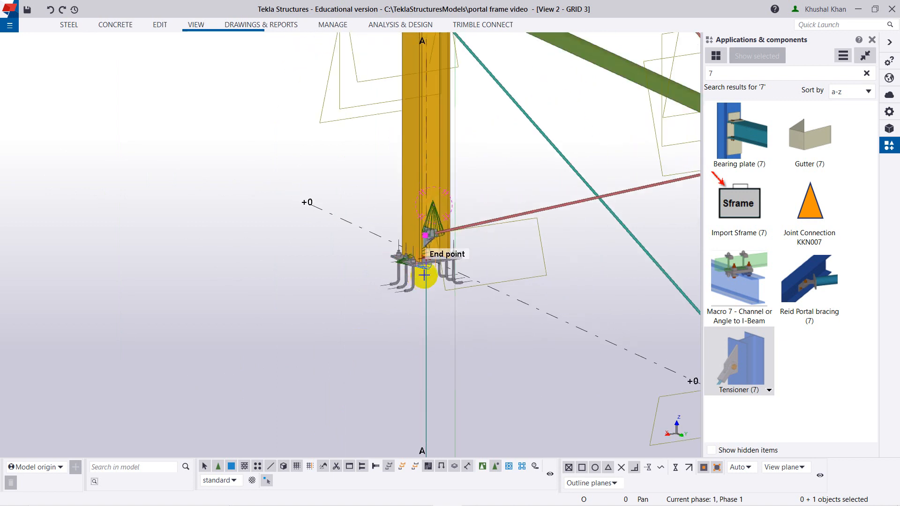
pyautogui.moveTo(536, 306)
pyautogui.keyDown('ctrl'); pyautogui.mouseDown(button='middle')
pyautogui.moveTo(586, 322)
pyautogui.moveTo(628, 248)
pyautogui.moveTo(469, 295)
pyautogui.moveTo(522, 357)
pyautogui.moveTo(542, 352)
pyautogui.moveTo(532, 323)
pyautogui.mouseUp(button='middle'); pyautogui.keyUp('ctrl')
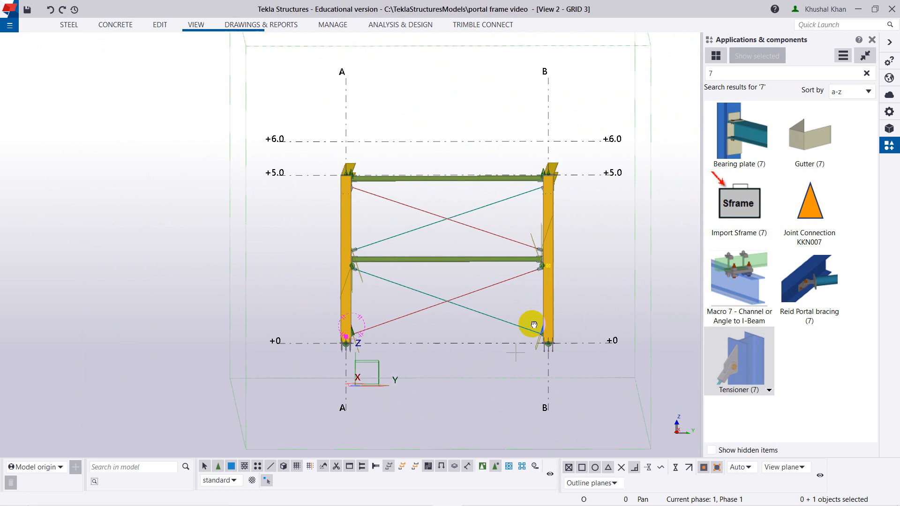
pyautogui.scroll(-3, 446, 239)
pyautogui.scroll(6, 445, 239)
pyautogui.scroll(2, 462, 207)
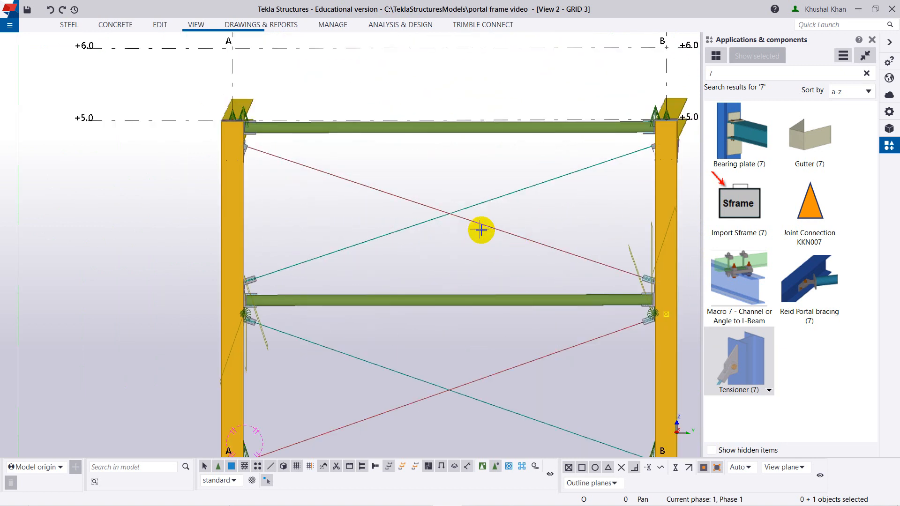
pyautogui.scroll(-2, 496, 310)
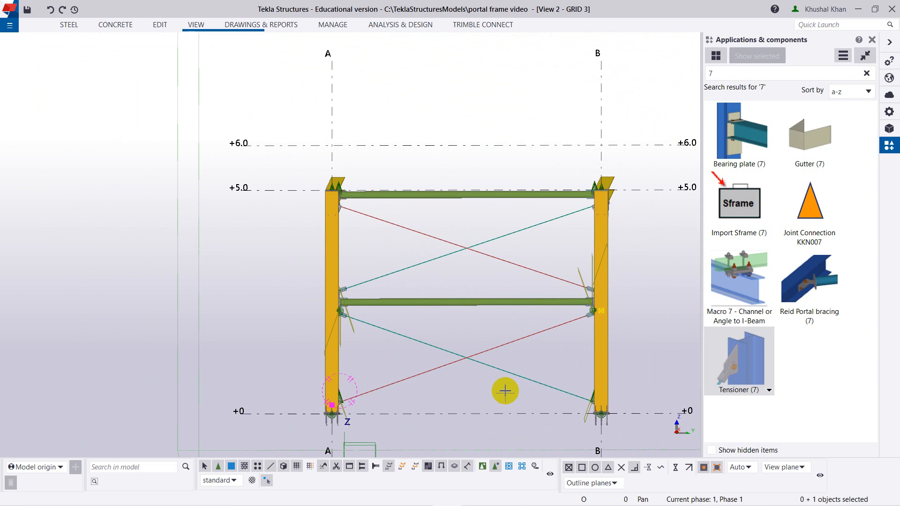
pyautogui.keyDown('ctrl'); pyautogui.moveTo(299, 345); pyautogui.dragTo(557, 216, button='middle'); pyautogui.keyUp('ctrl')
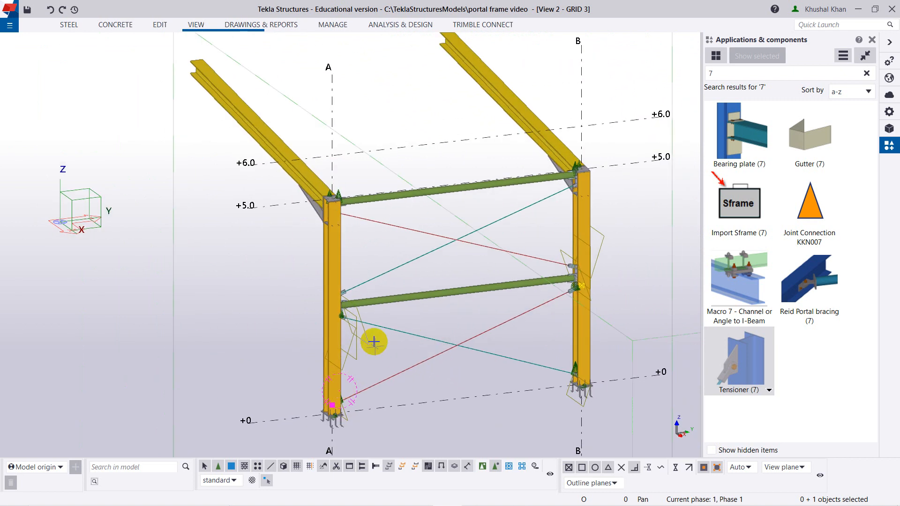
pyautogui.scroll(-2, 234, 188)
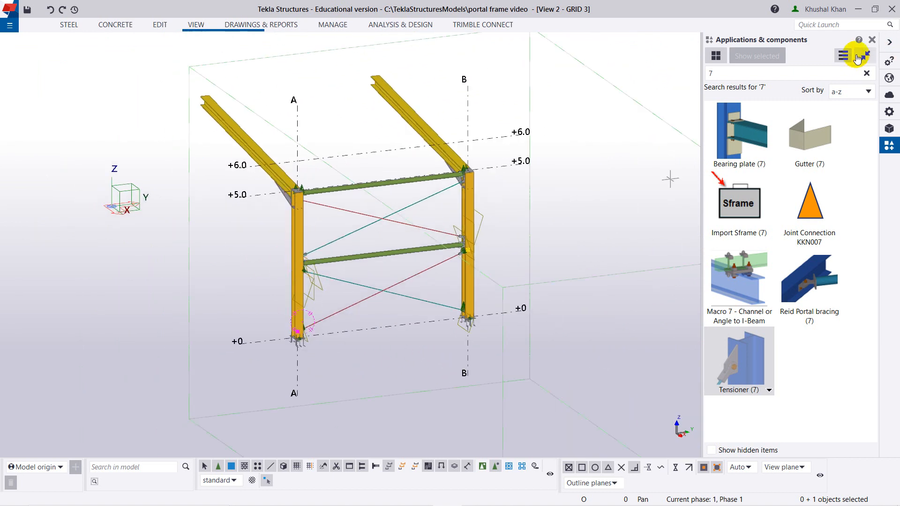
# Close the component catalog and switch from the GRID 3 view to the 3d view of the whole frame.
pyautogui.click(872, 41)
pyautogui.hotkey('ctrl', 'Tab')
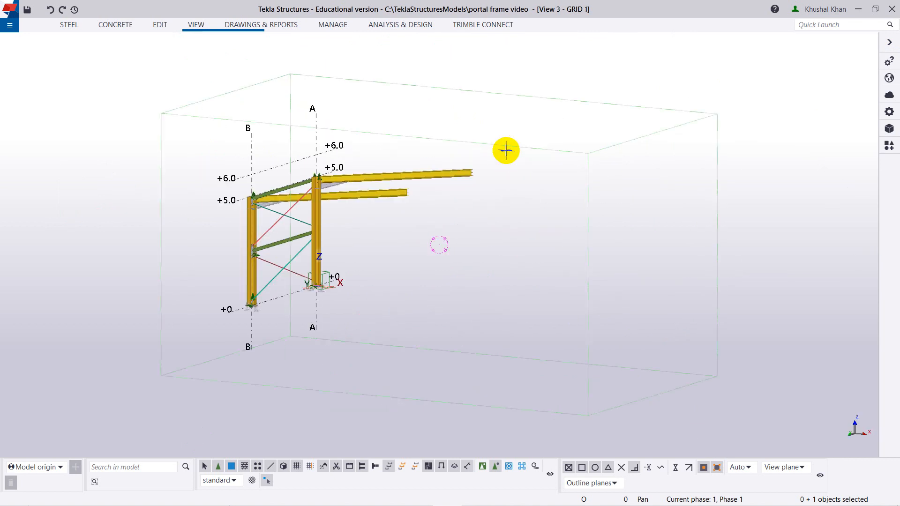
pyautogui.hotkey('ctrl', 'Tab')
pyautogui.hotkey('ctrl', 'Tab')
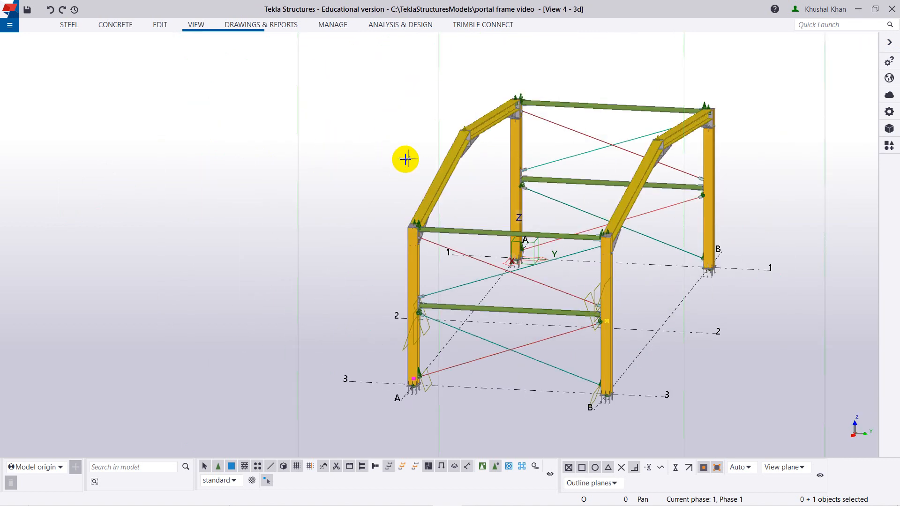
pyautogui.hotkey('ctrl', 'p')
pyautogui.hotkey('ctrl', 'p')
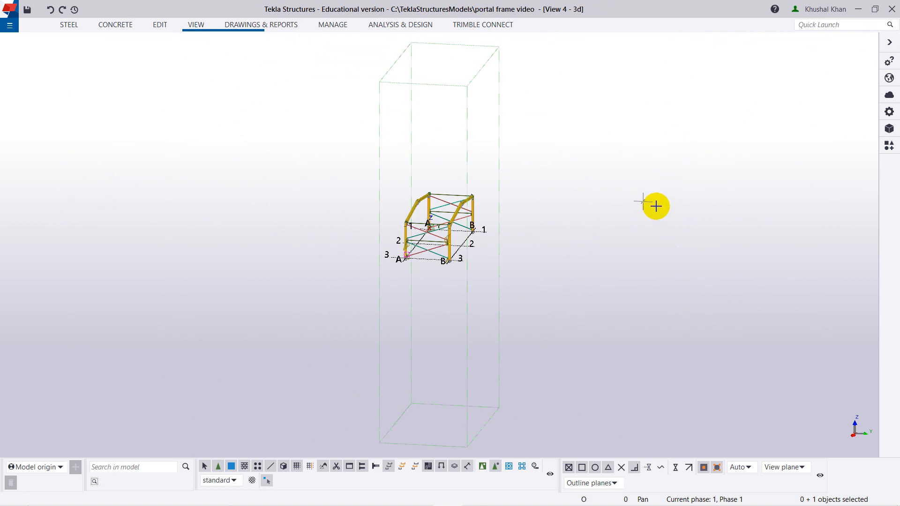
# End the active command and fit the 3d view's work area to the entire model.
pyautogui.rightClick(522, 174)
pyautogui.click(532, 180)
pyautogui.rightClick(594, 157)
pyautogui.click(605, 164)
pyautogui.rightClick(605, 162)
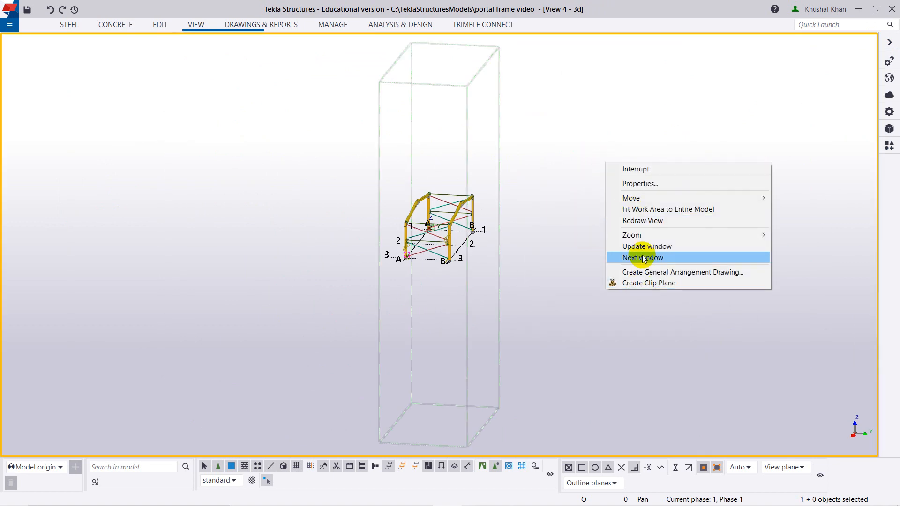
pyautogui.click(647, 210)
# Examine the whole portal frame in 3D, checking the rafters, tubes and rod bracing on GRID 1 and GRID 3.
pyautogui.keyDown('ctrl'); pyautogui.moveTo(597, 308); pyautogui.dragTo(566, 258, button='middle'); pyautogui.keyUp('ctrl')
pyautogui.scroll(5, 585, 262)
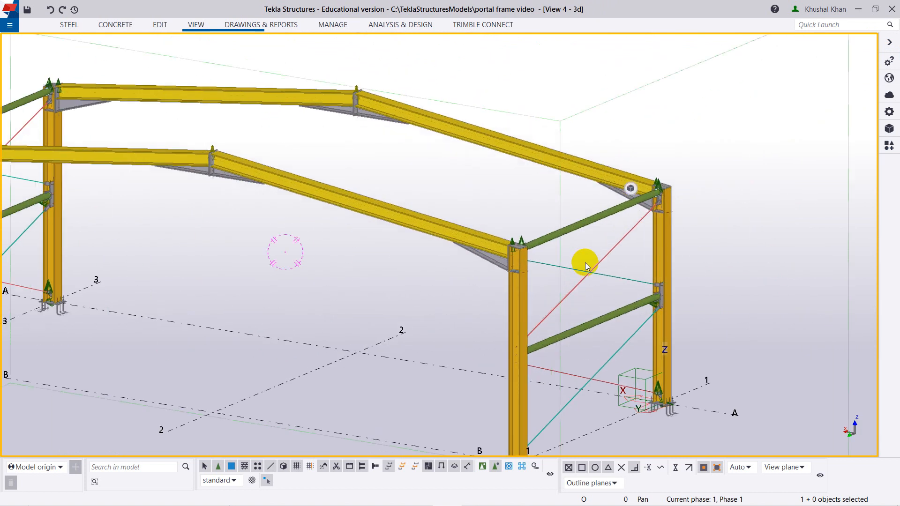
pyautogui.scroll(-5, 585, 262)
pyautogui.scroll(5, 519, 225)
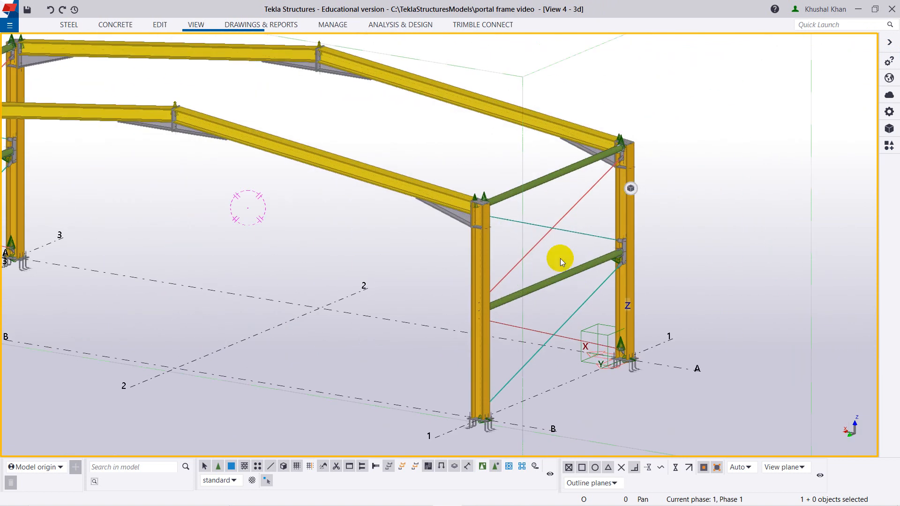
pyautogui.scroll(-5, 561, 258)
pyautogui.keyDown('ctrl'); pyautogui.moveTo(287, 282); pyautogui.dragTo(445, 315, button='middle'); pyautogui.keyUp('ctrl')
pyautogui.scroll(2, 326, 329)
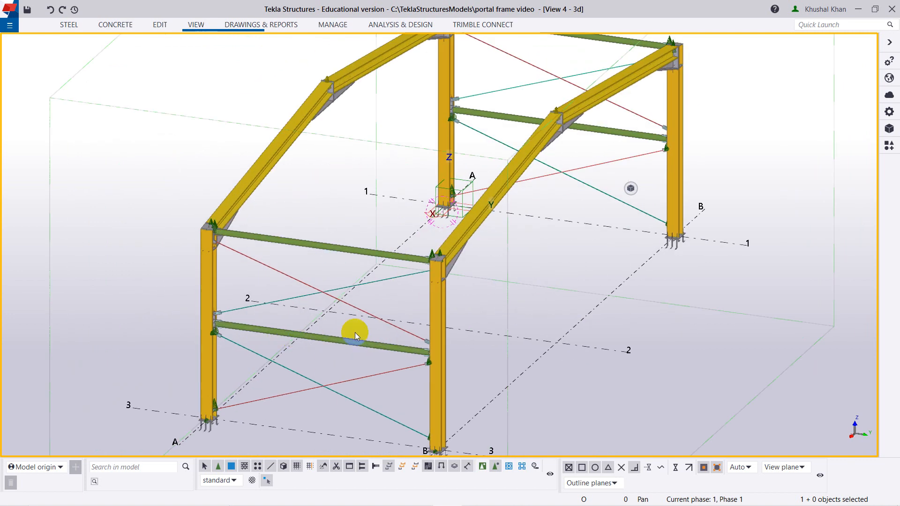
pyautogui.scroll(-4, 356, 338)
pyautogui.scroll(2, 352, 351)
pyautogui.keyDown('ctrl'); pyautogui.moveTo(338, 390); pyautogui.dragTo(394, 404, button='middle'); pyautogui.keyUp('ctrl')
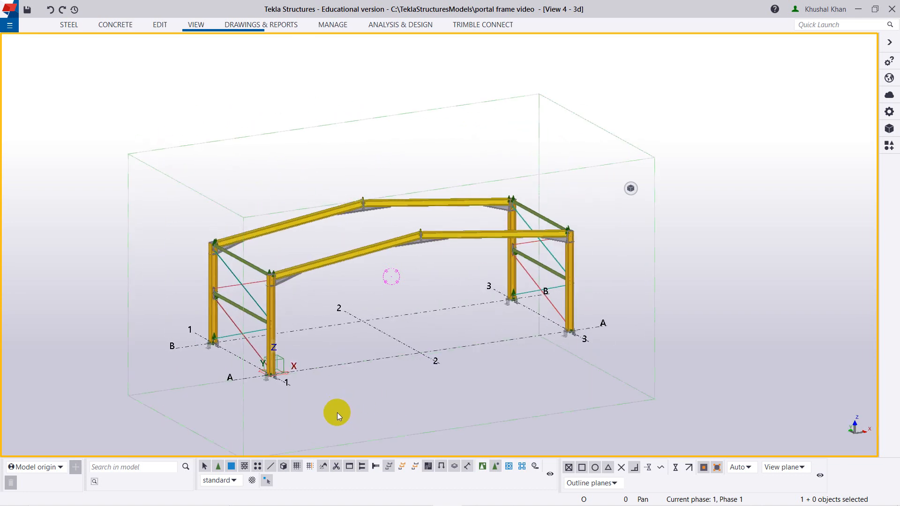
pyautogui.scroll(2, 336, 413)
pyautogui.moveTo(447, 252); pyautogui.dragTo(440, 306, button='middle')
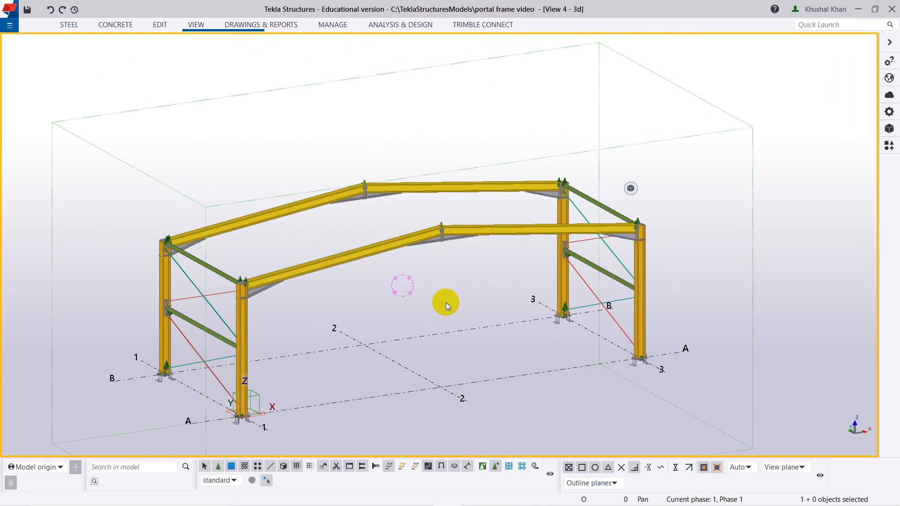